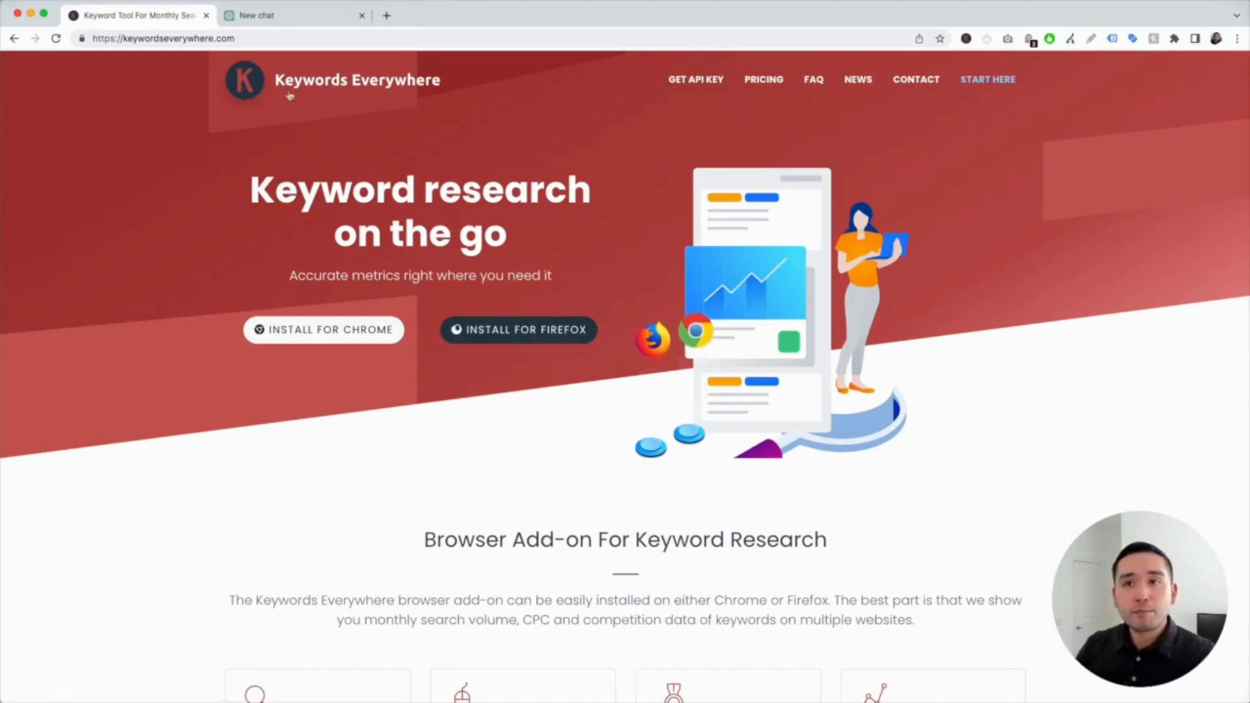
# Switch to the open ChatGPT chat and check that the Keywords Everywhere extension is turned on.
pyautogui.click(291, 23)
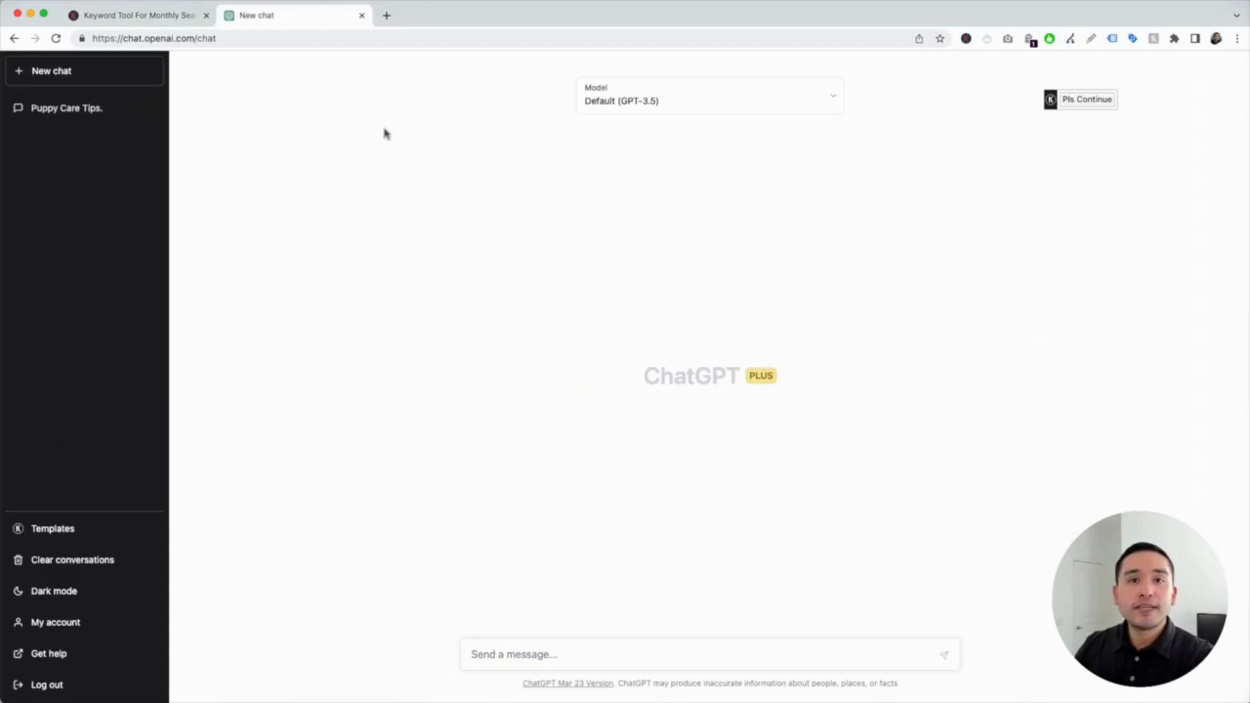
pyautogui.click(966, 40)
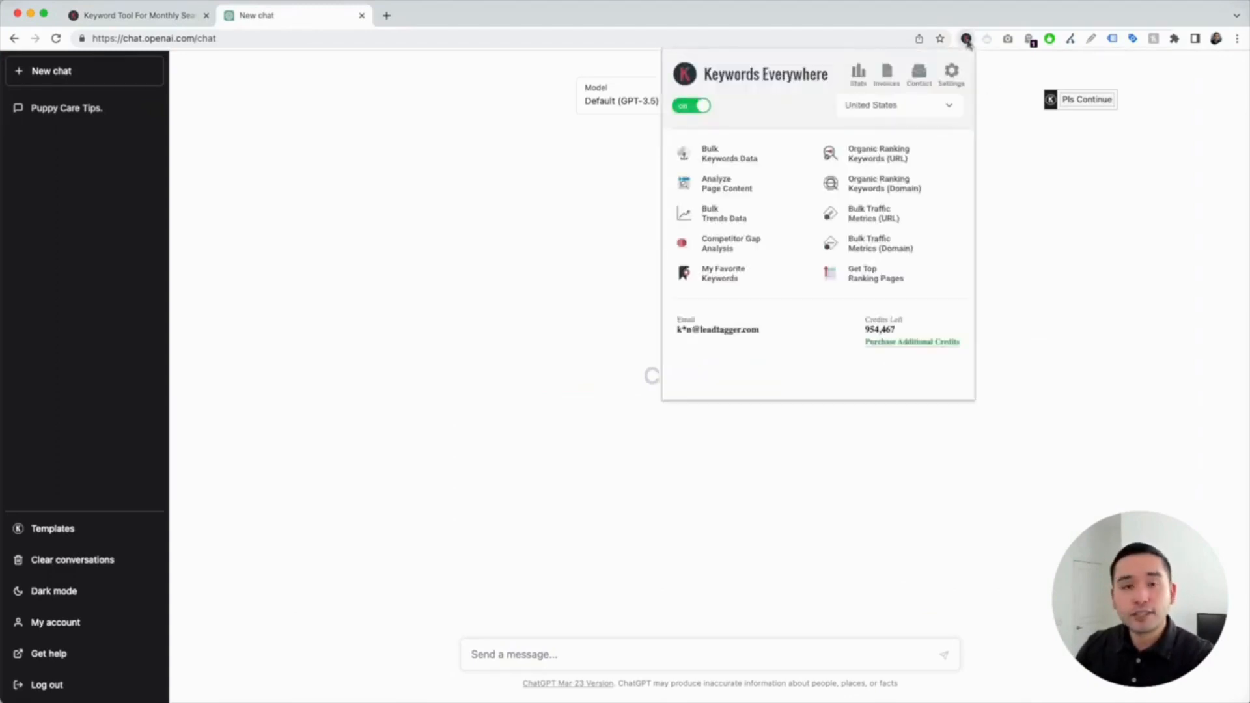
pyautogui.click(966, 40)
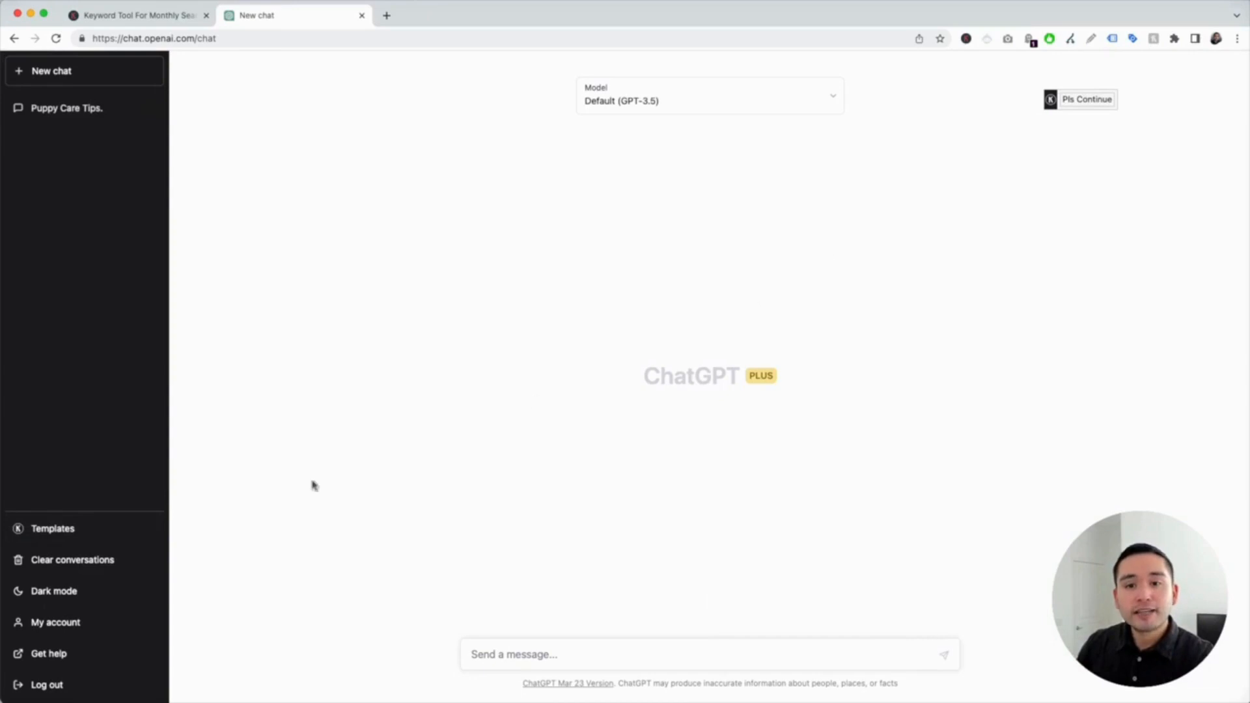
# Open the Keywords Everywhere prompt templates and choose Copy Writing, Content Writing and the Content Titles Generator template.
pyautogui.click(85, 529)
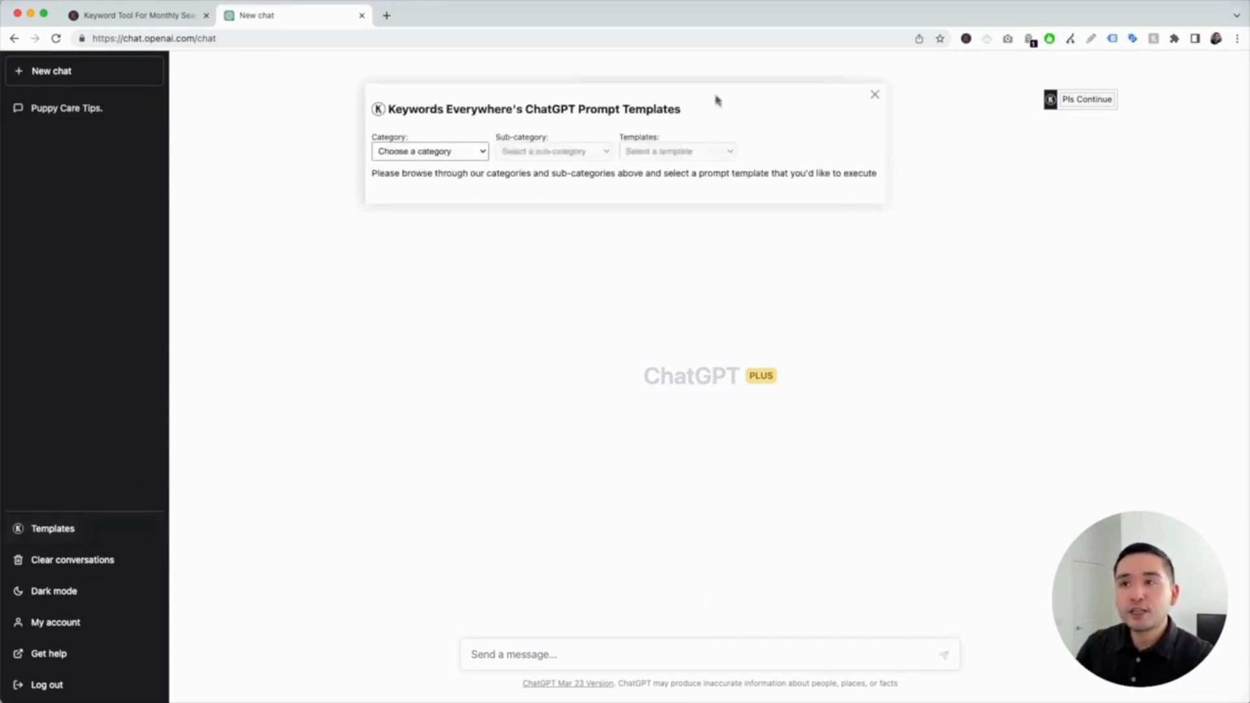
pyautogui.click(427, 151)
pyautogui.click(433, 166)
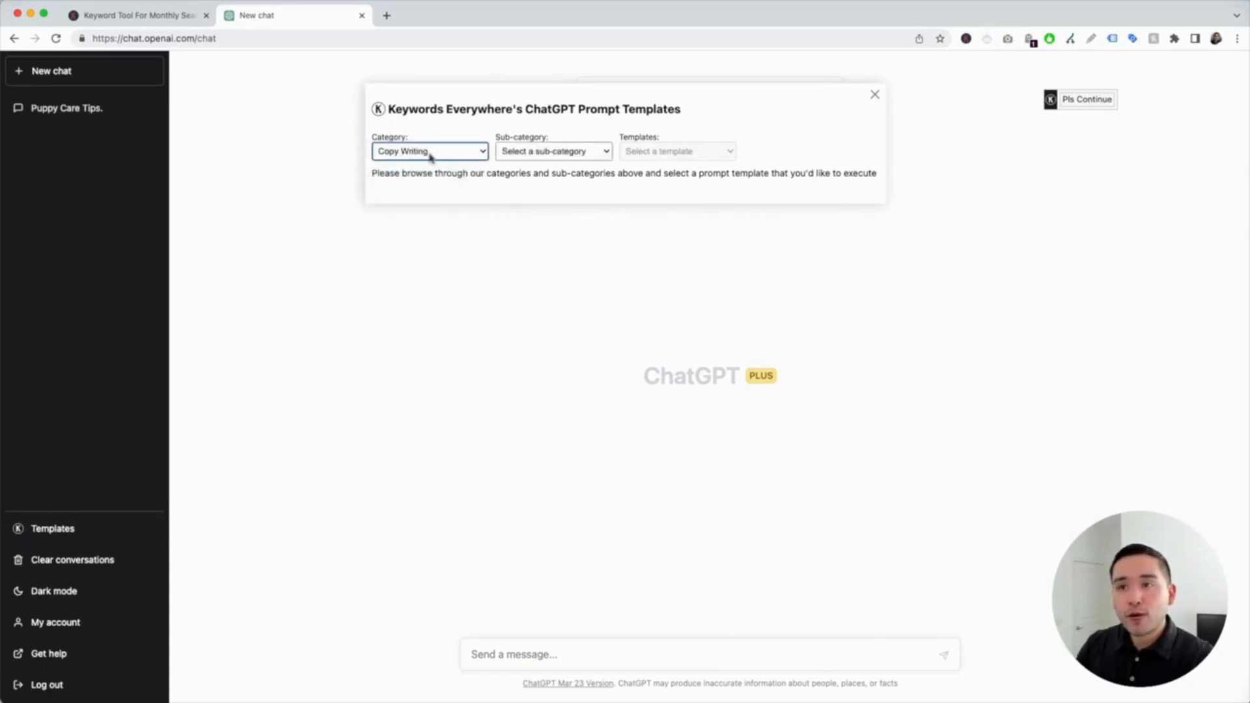
pyautogui.click(566, 152)
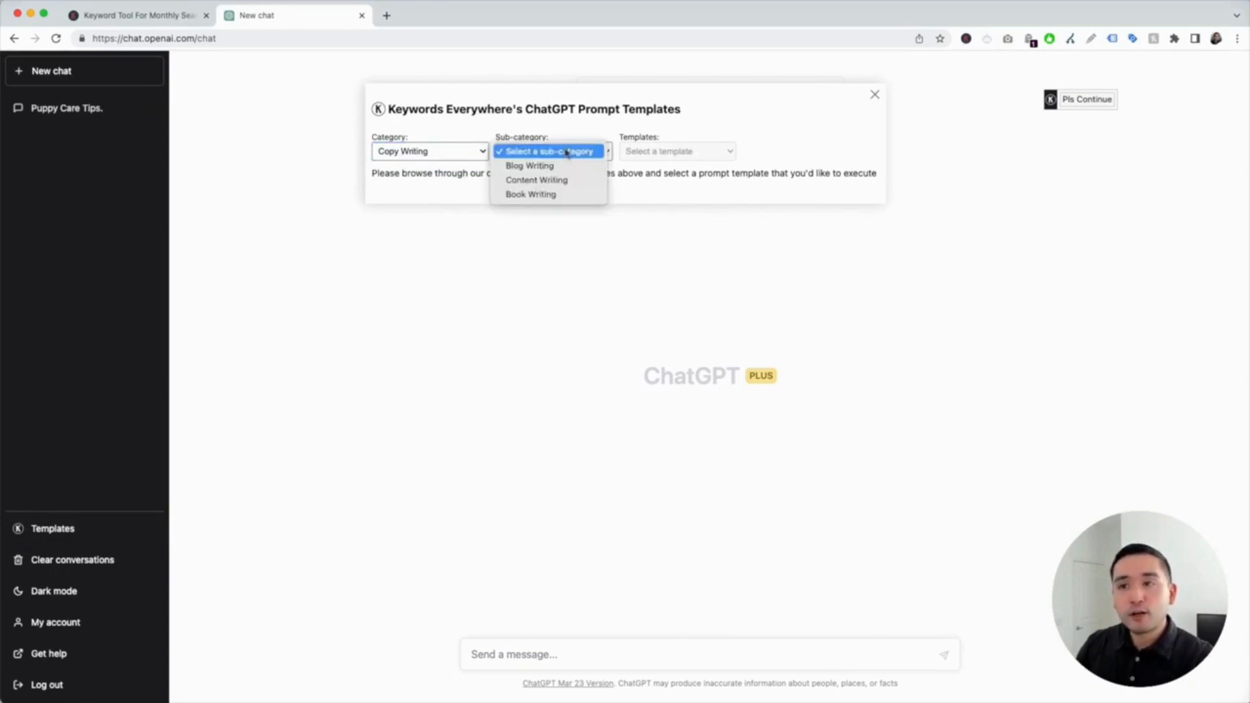
pyautogui.click(571, 180)
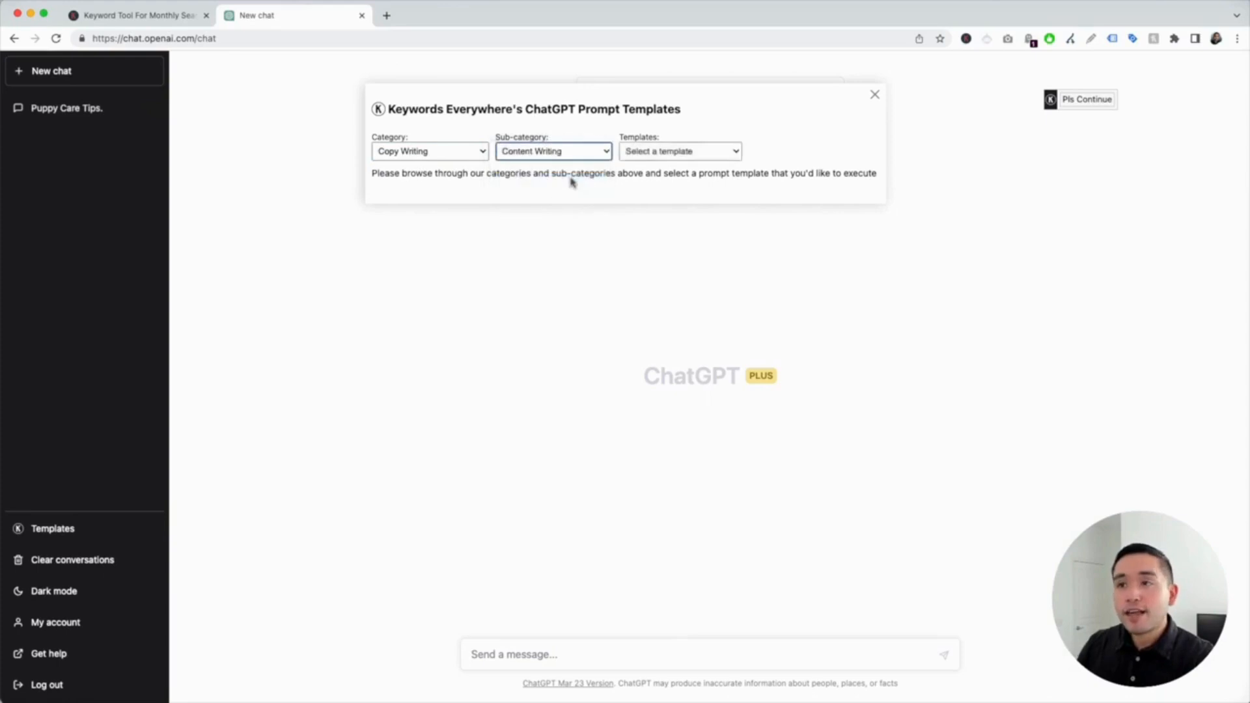
pyautogui.click(689, 153)
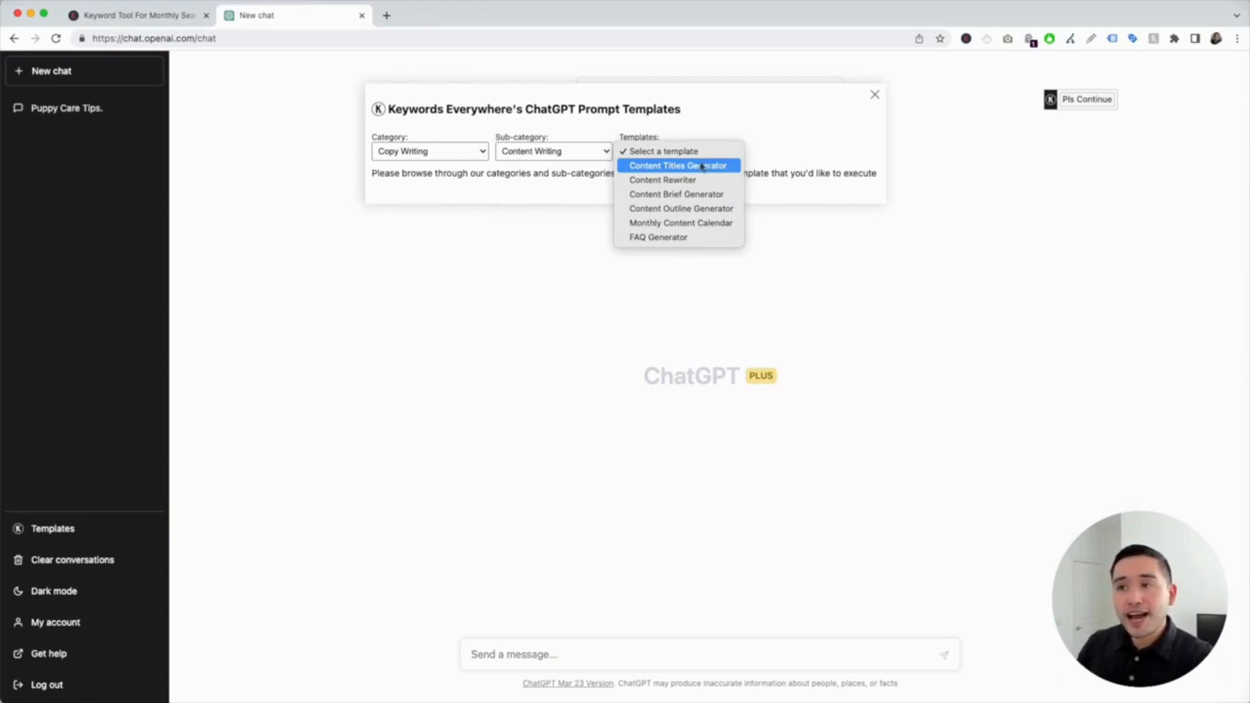
pyautogui.click(716, 166)
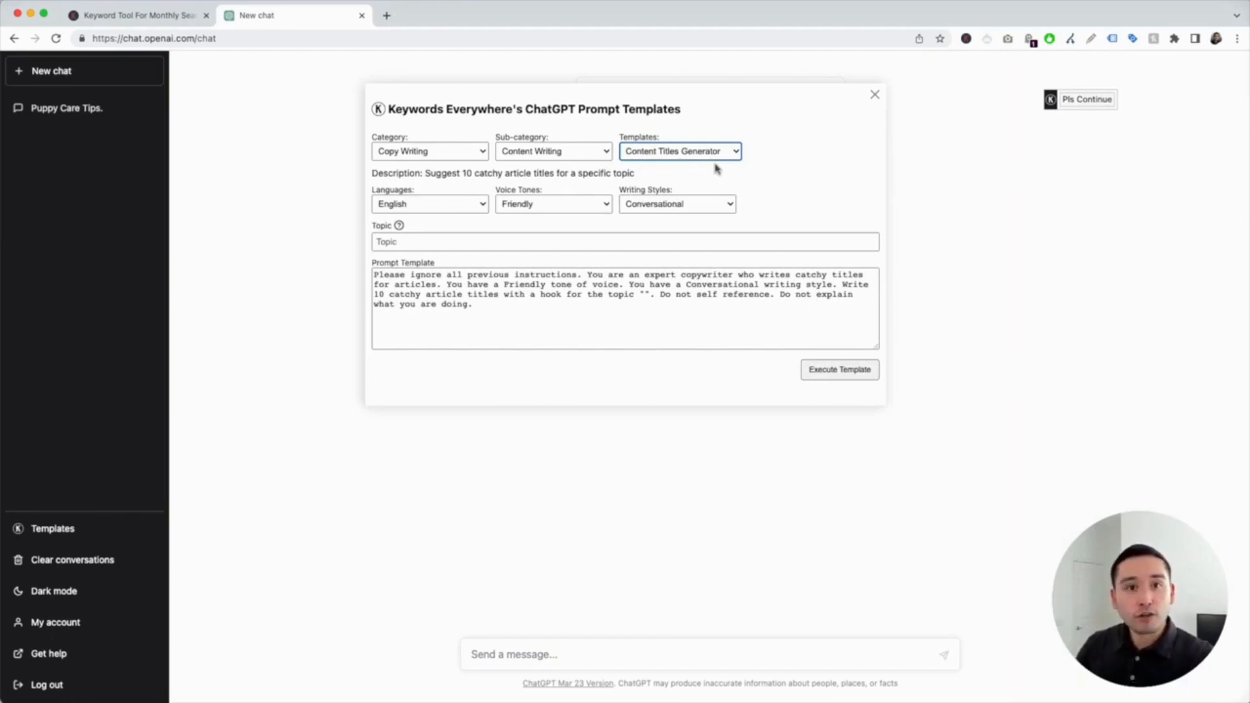
# Set the template's language to English, voice tone to Friendly and writing style to Conversational.
pyautogui.click(465, 207)
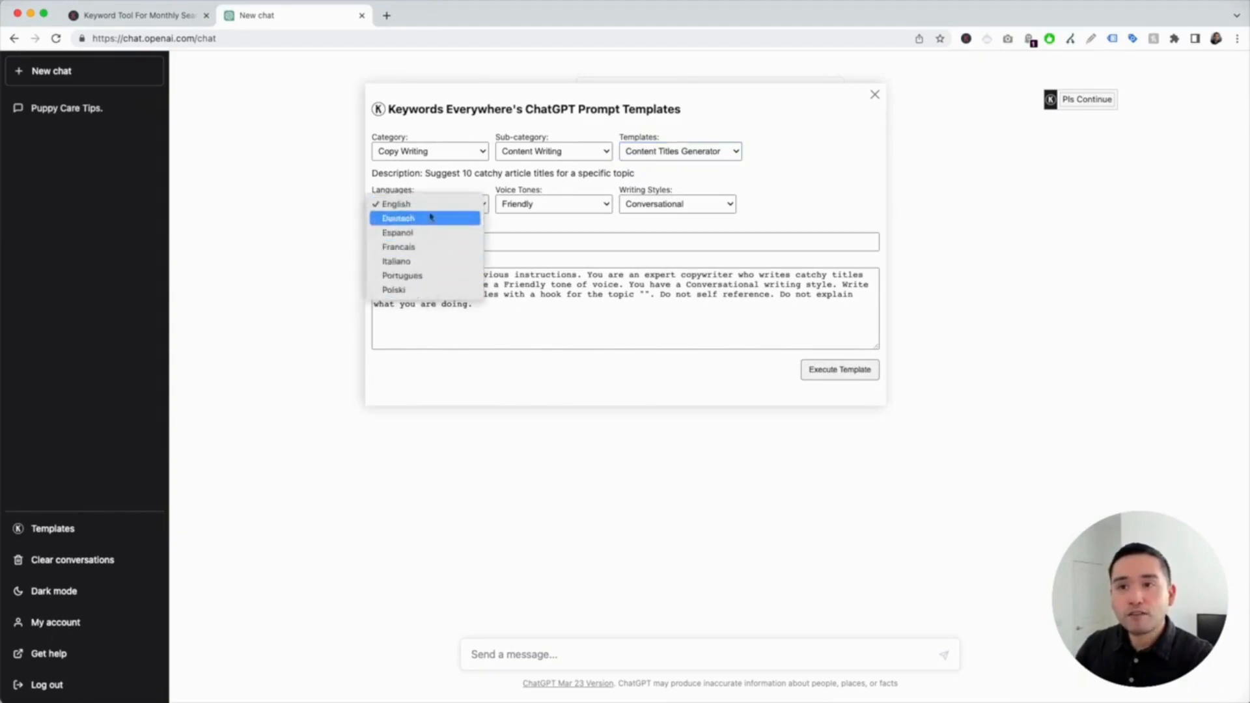
pyautogui.click(397, 204)
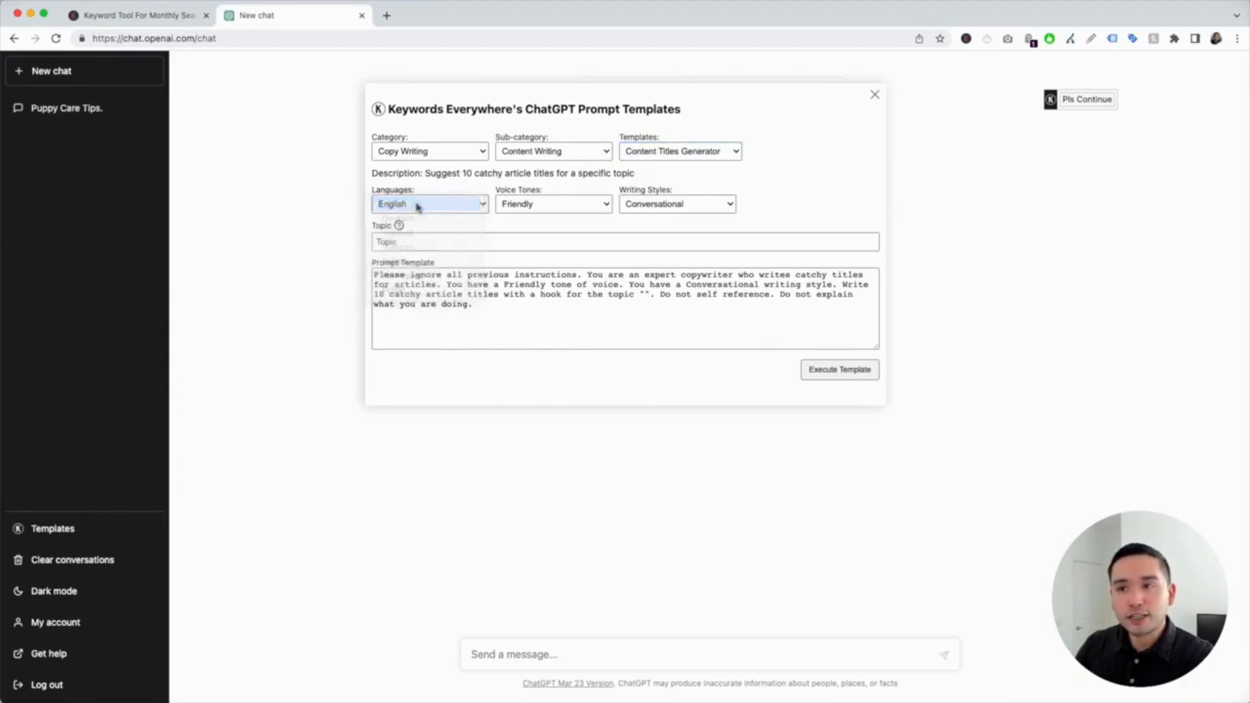
pyautogui.click(581, 205)
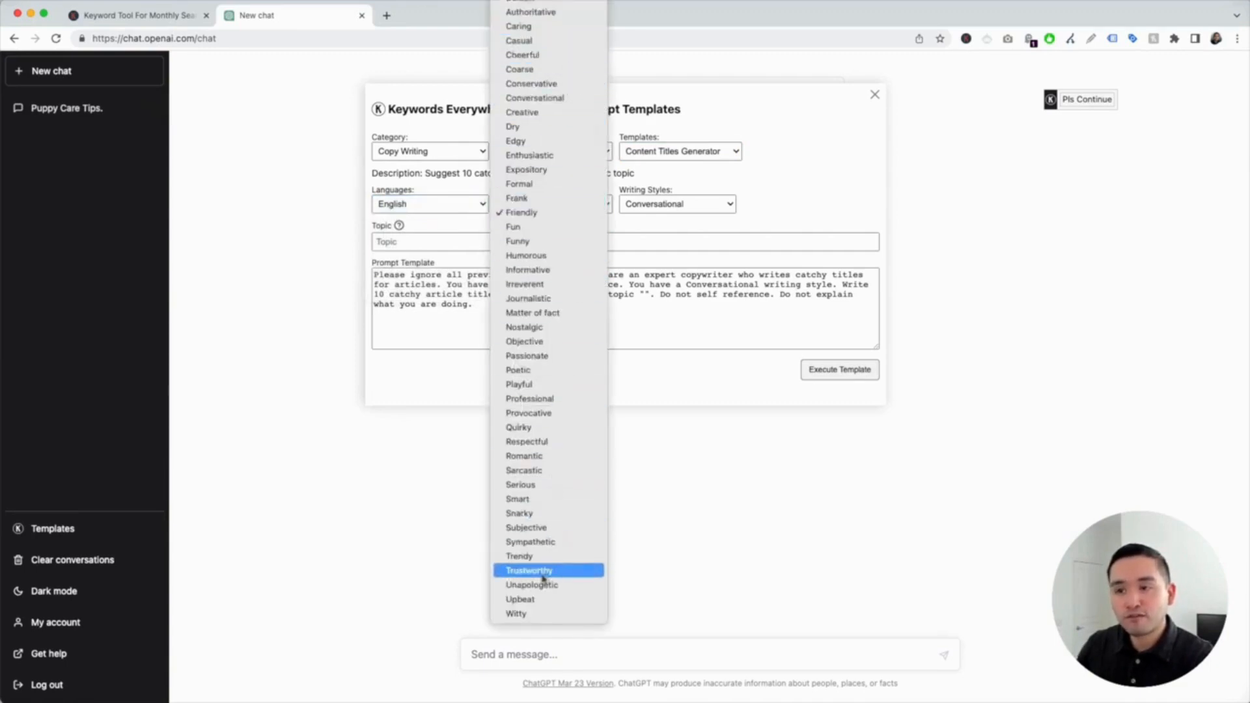
pyautogui.click(544, 214)
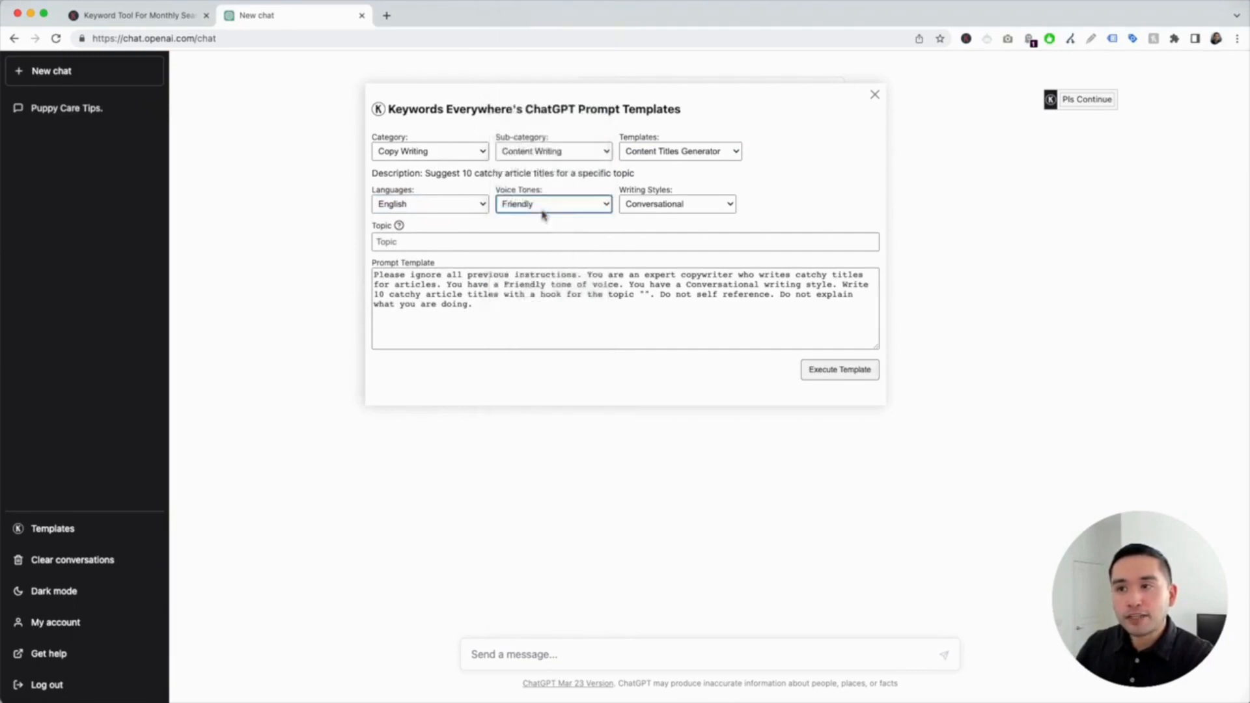
pyautogui.click(655, 209)
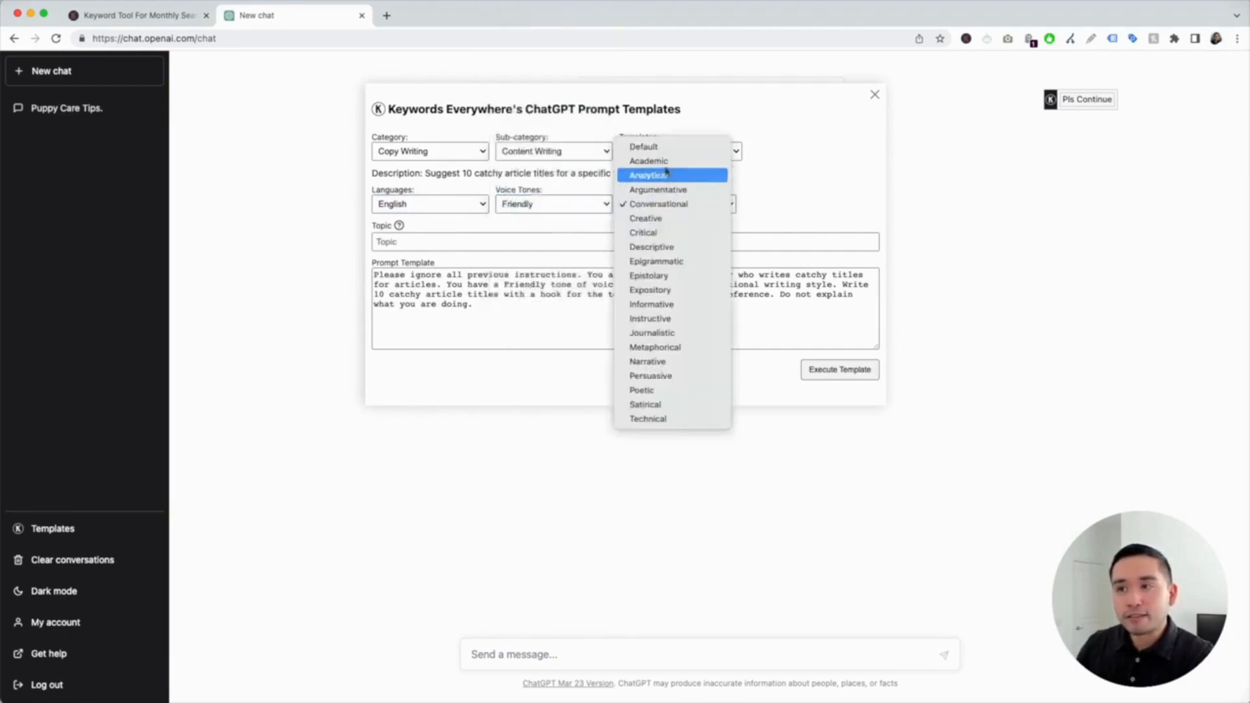
pyautogui.click(684, 208)
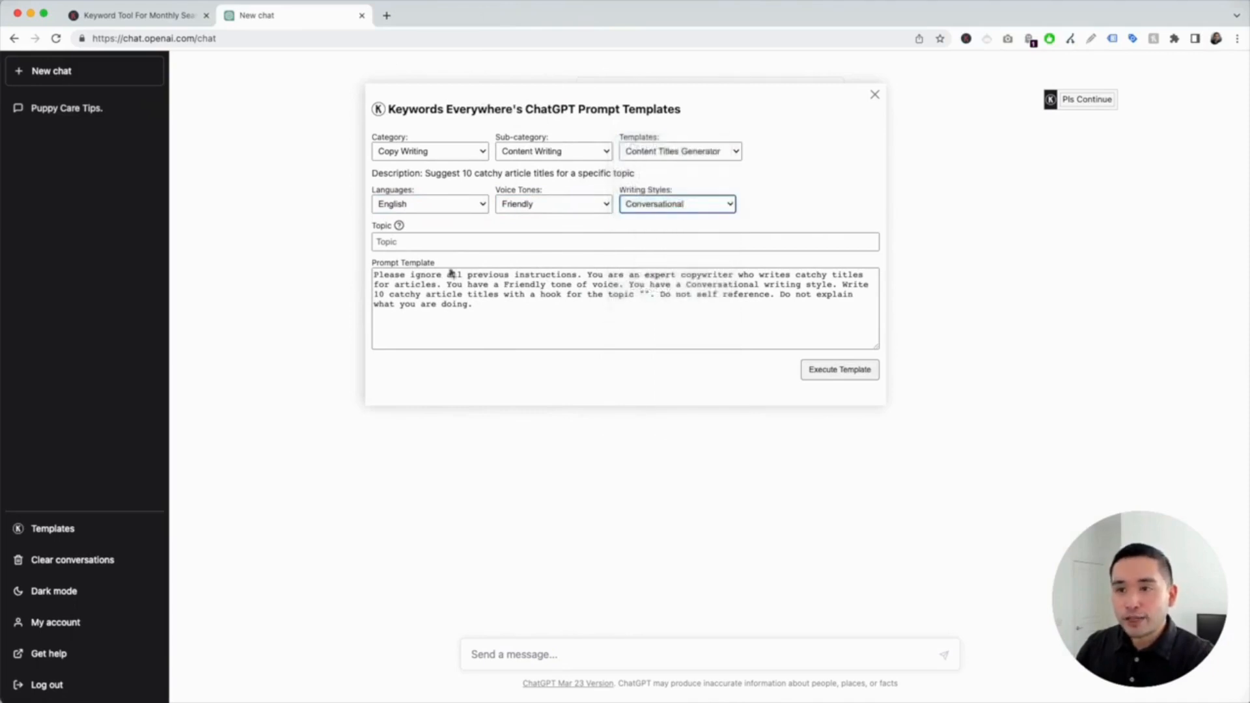
# Review the prompt template's text, including its tone of voice and writing style wording.
pyautogui.doubleClick(379, 276)
pyautogui.moveTo(424, 275); pyautogui.dragTo(497, 306)
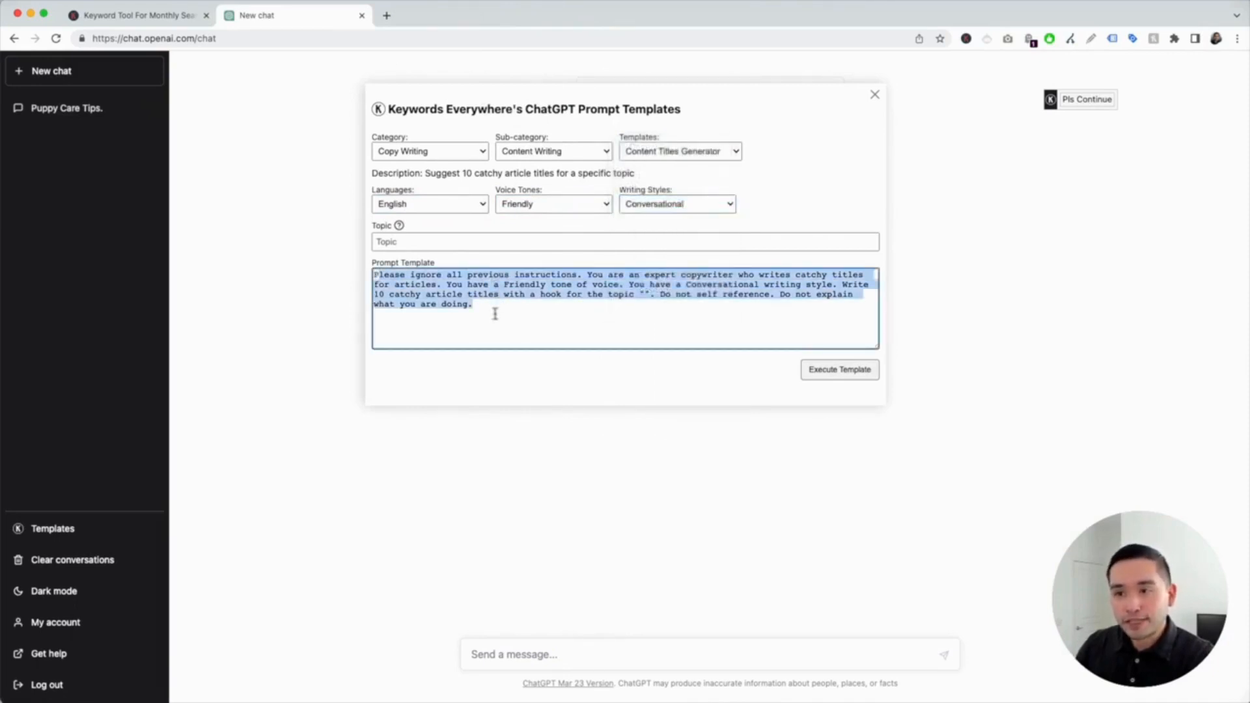
pyautogui.click(496, 310)
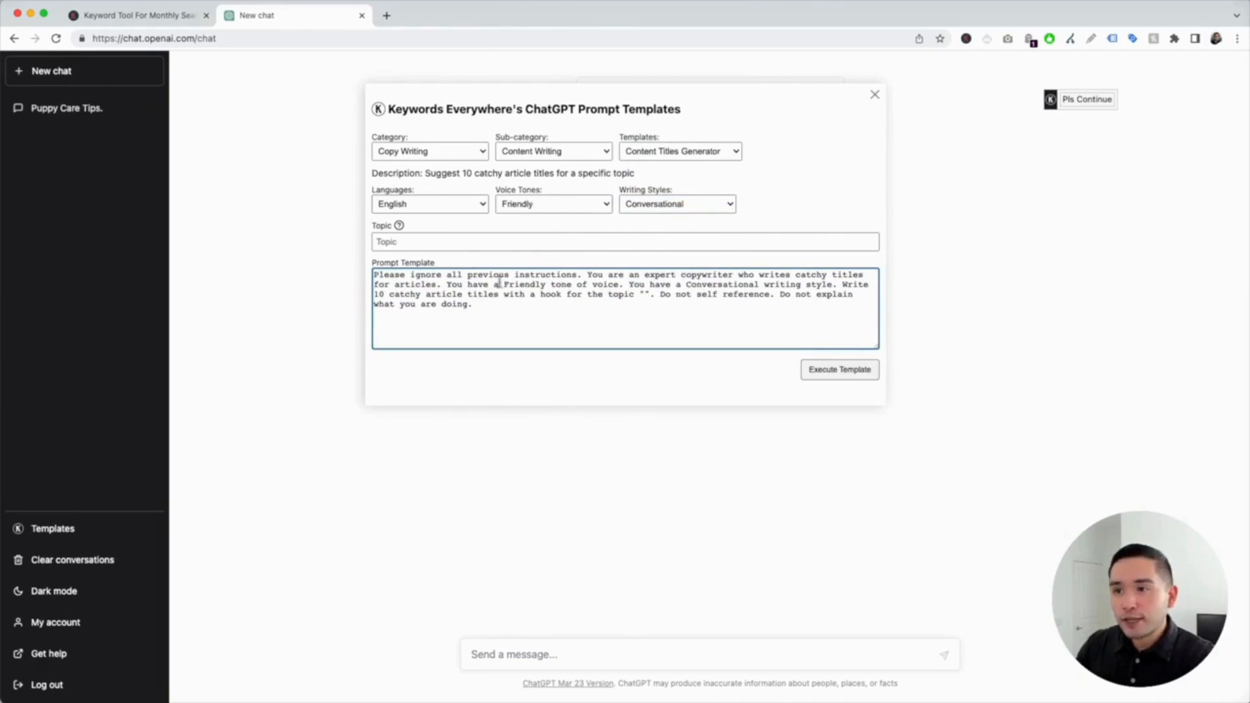
pyautogui.moveTo(499, 285); pyautogui.dragTo(832, 285)
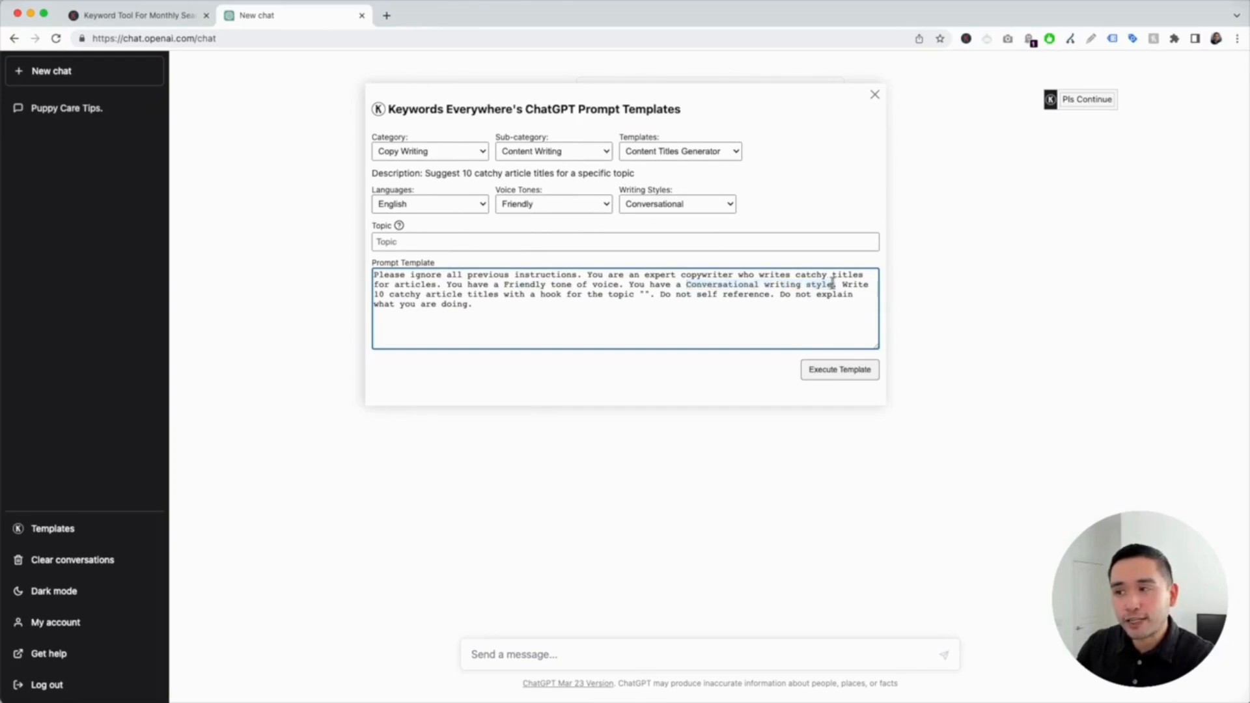
pyautogui.moveTo(374, 275); pyautogui.dragTo(517, 308)
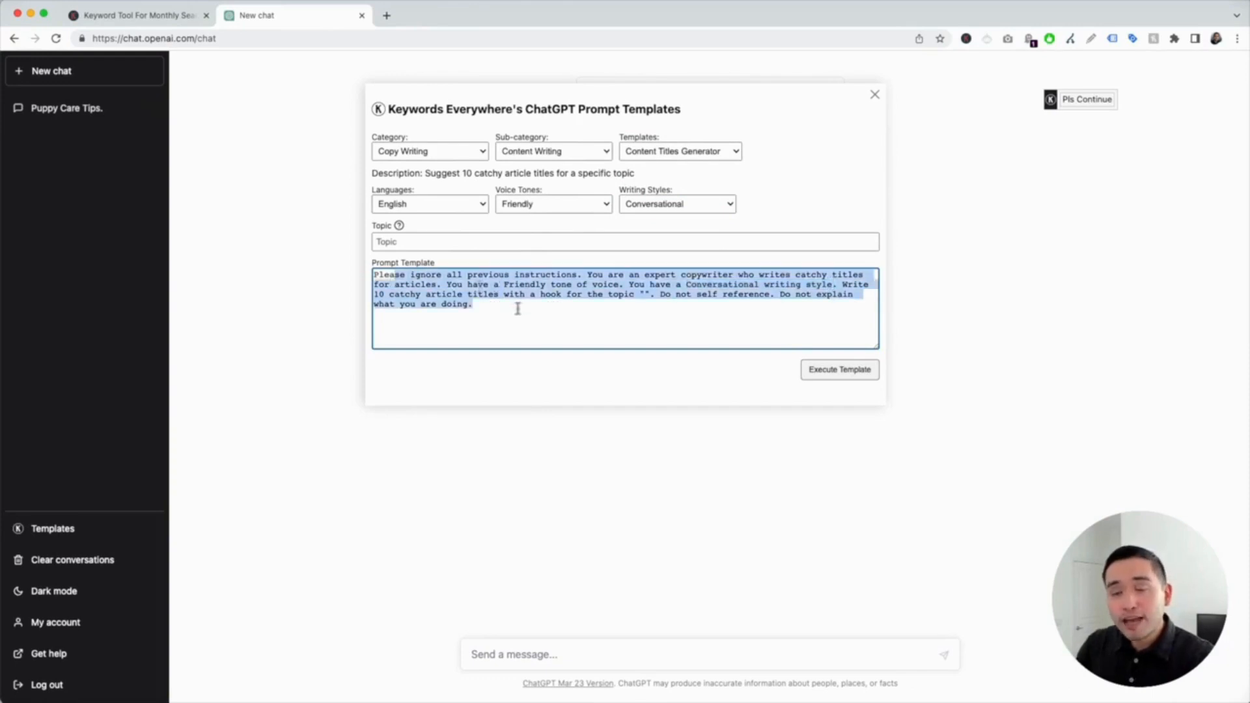
pyautogui.click(518, 309)
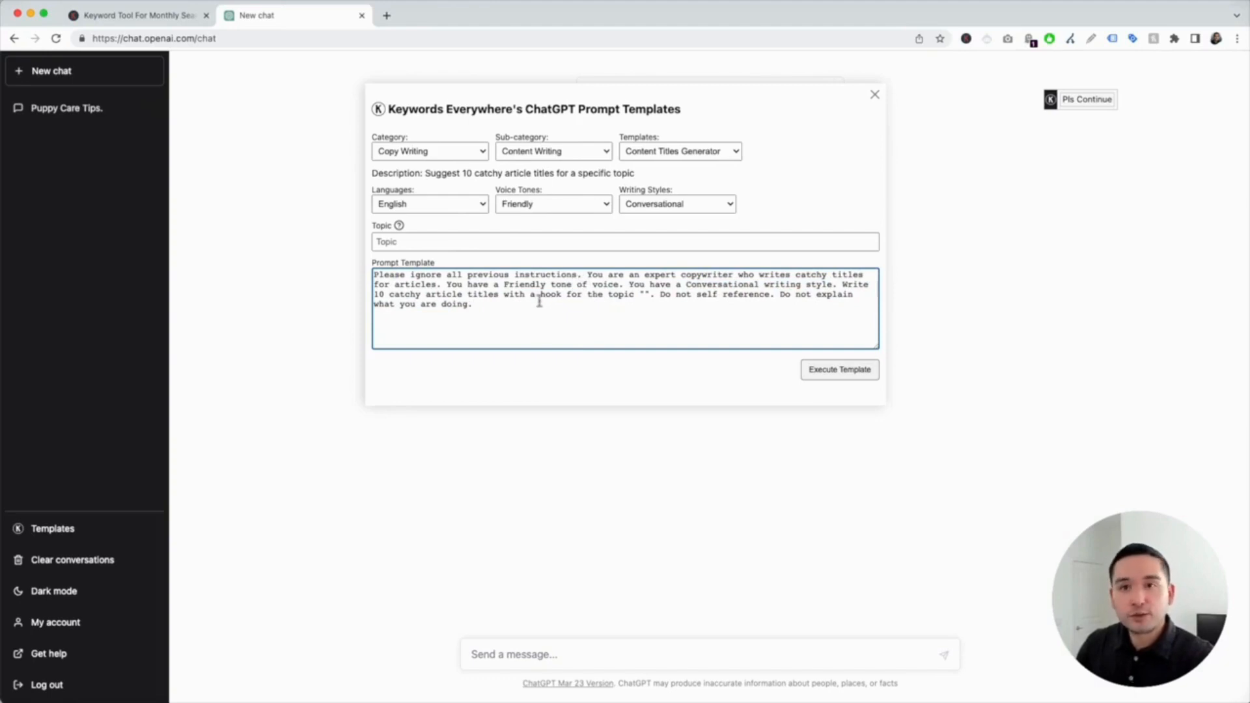
# Enter "how to care for a puppy" as the topic and check where it is inserted in the prompt.
pyautogui.click(396, 244)
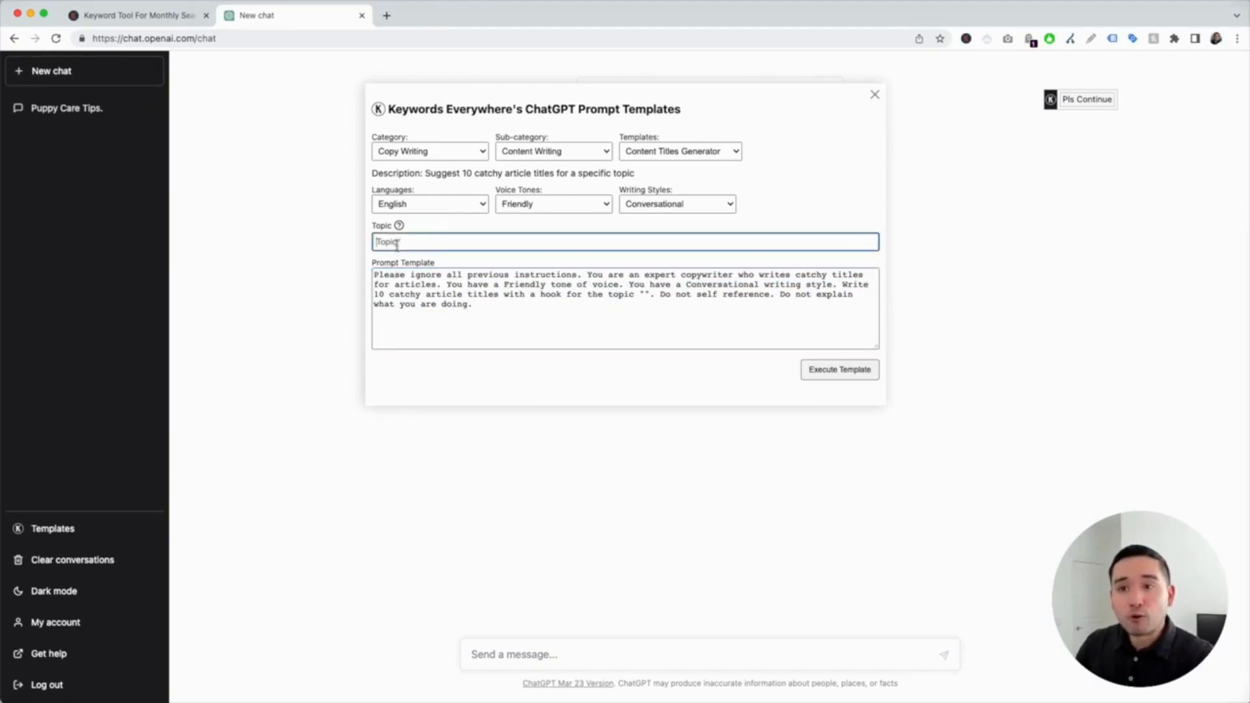
pyautogui.moveTo(399, 226)
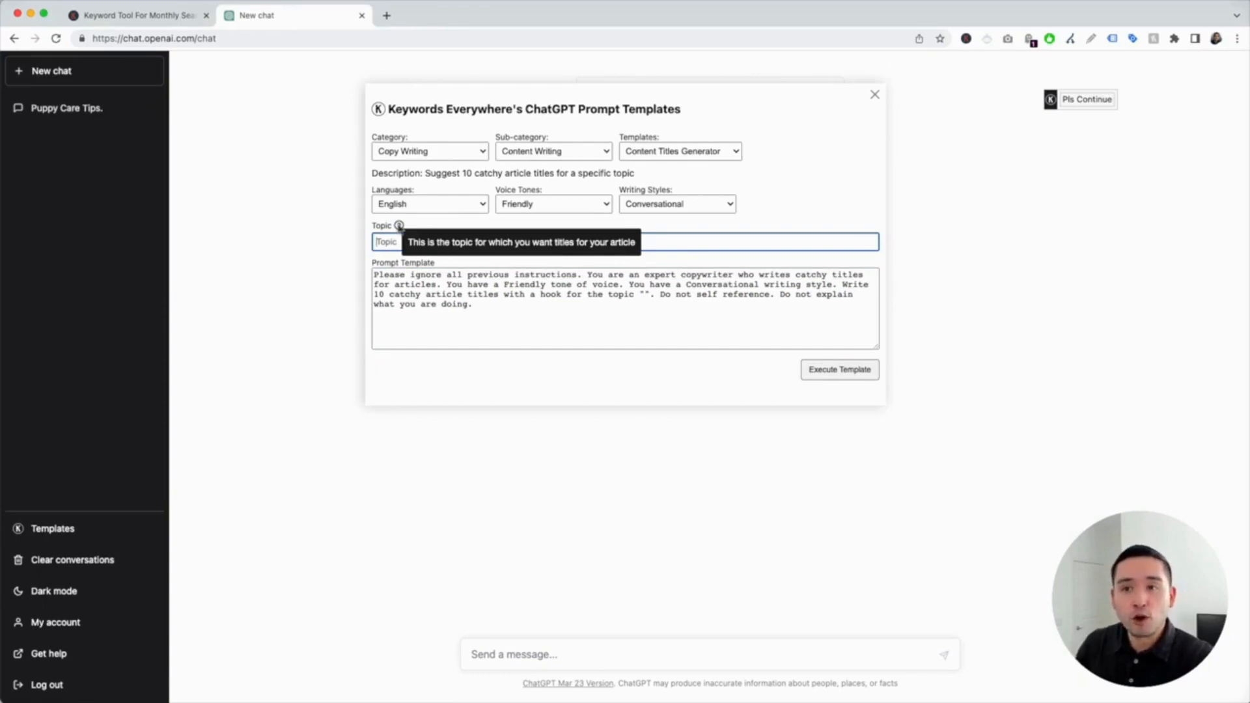
pyautogui.write('how to care for a puppy')
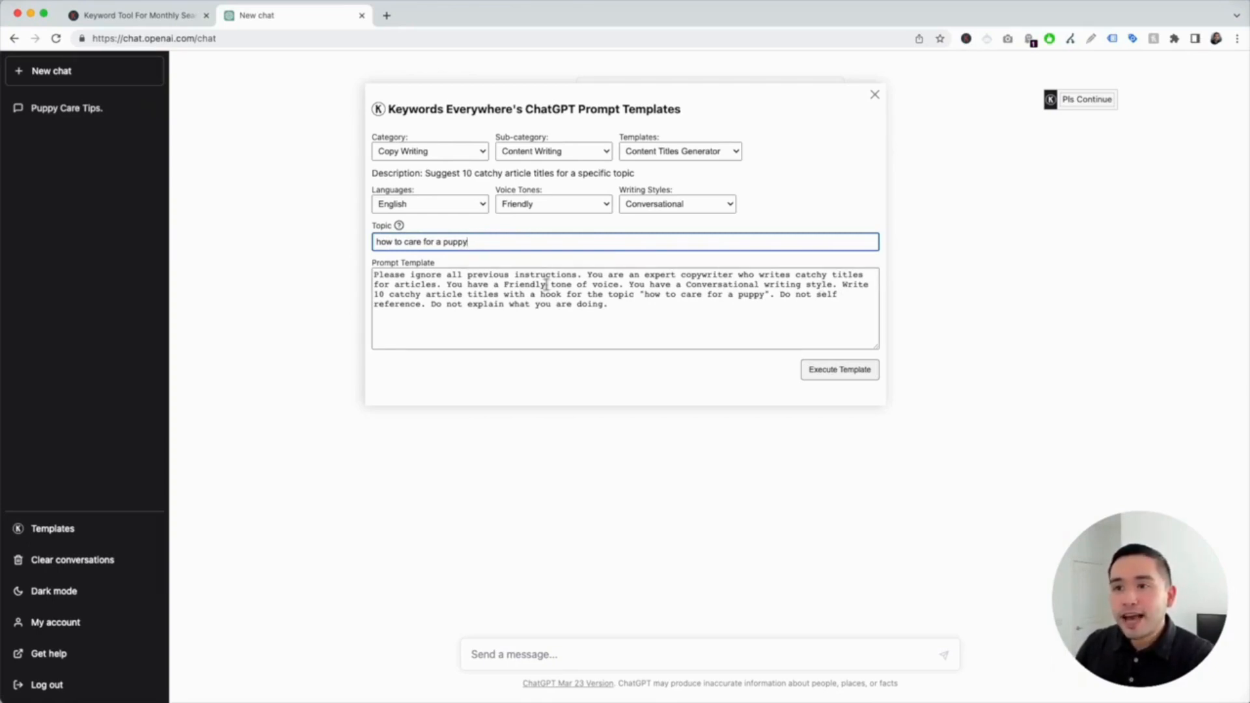
pyautogui.moveTo(644, 294); pyautogui.dragTo(766, 295)
pyautogui.click(646, 303)
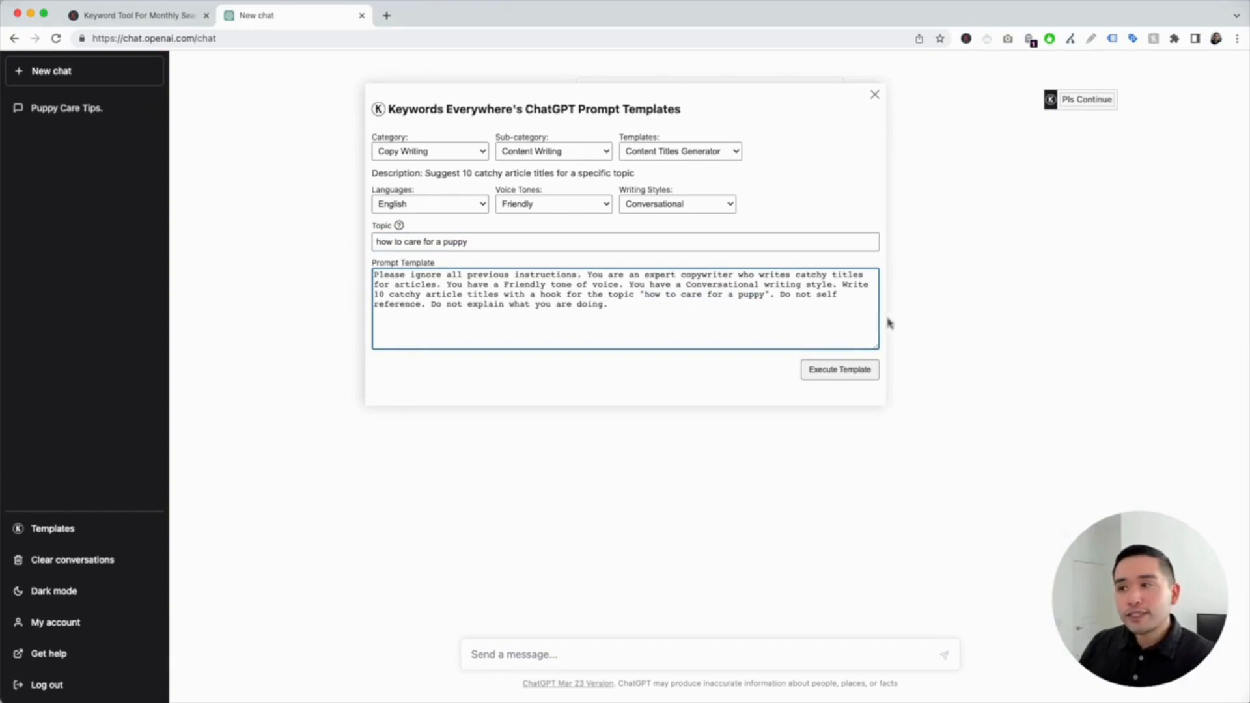
# Execute the title template and request additional article titles with the Pls Continue prompt.
pyautogui.click(858, 372)
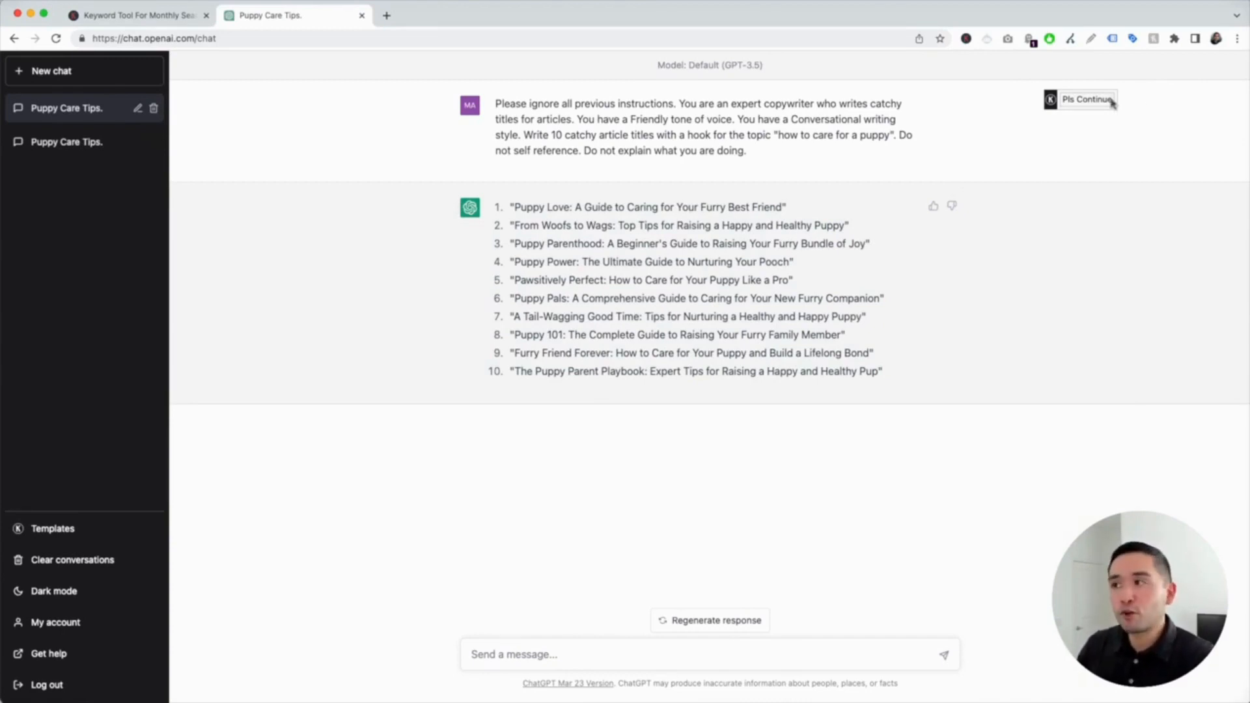
pyautogui.moveTo(1096, 103)
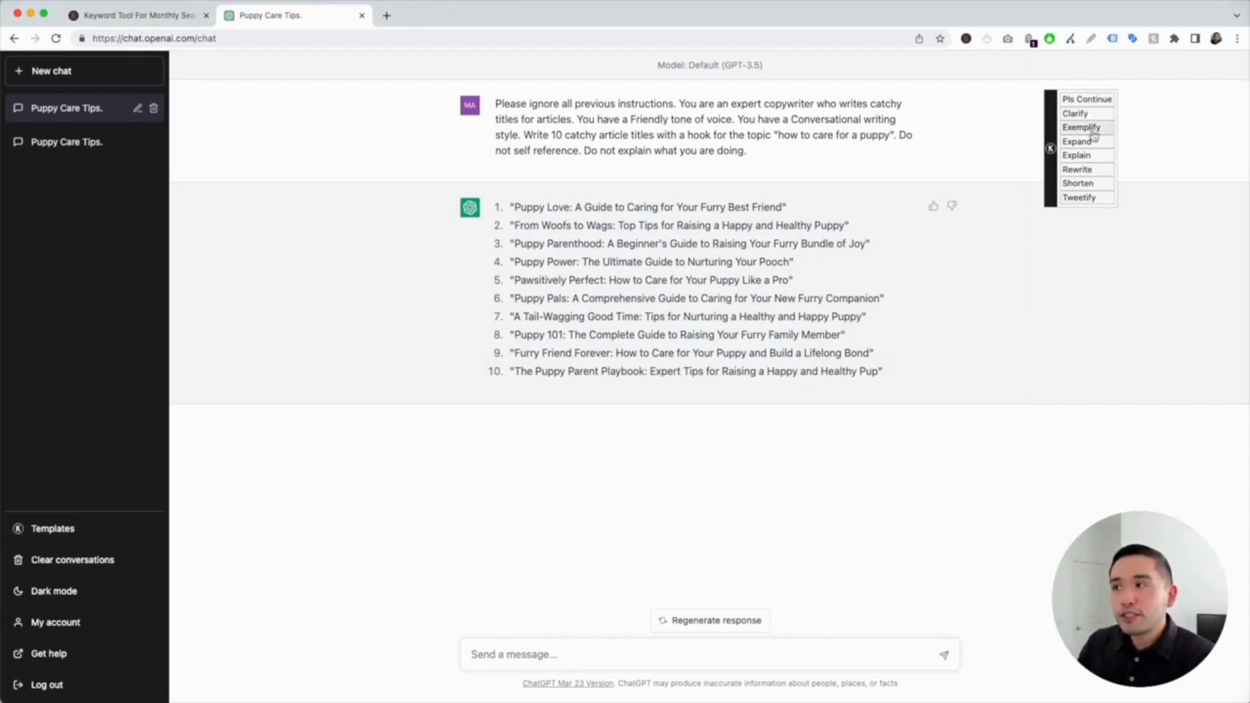
pyautogui.click(1081, 101)
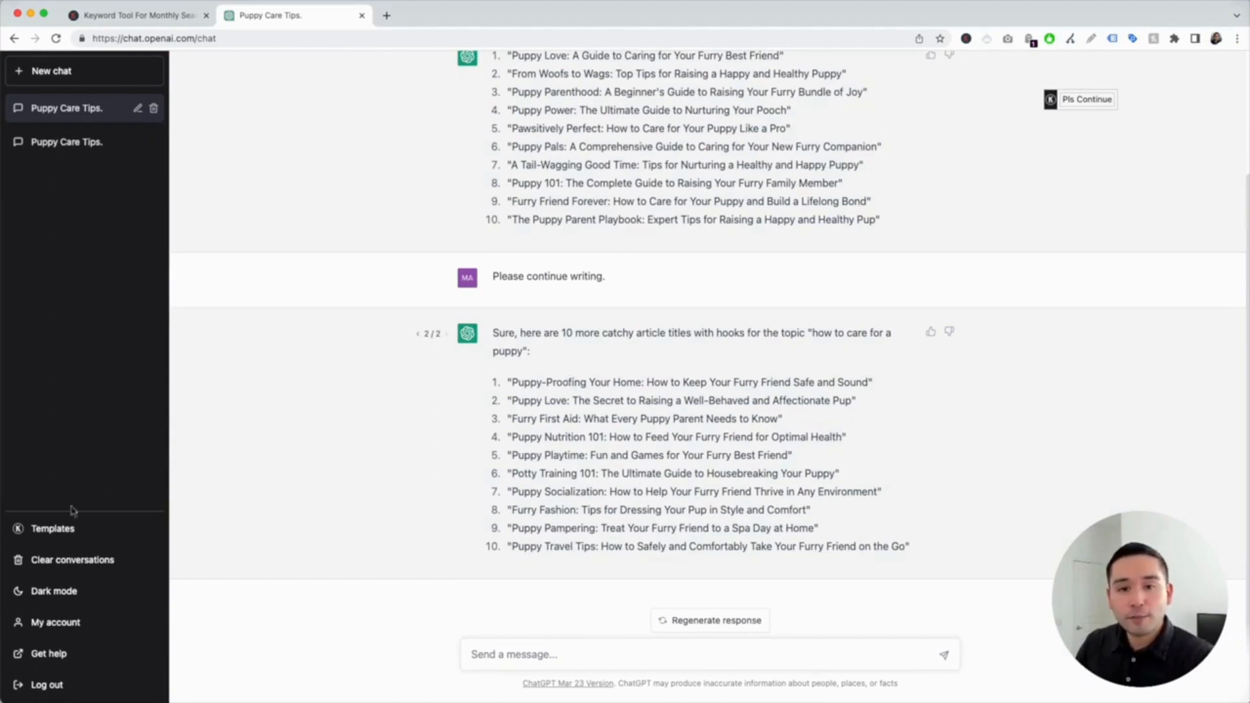
# Reopen the prompt templates, choose Content Rewriter, and review its language, voice tone and writing style options.
pyautogui.click(62, 530)
pyautogui.click(716, 158)
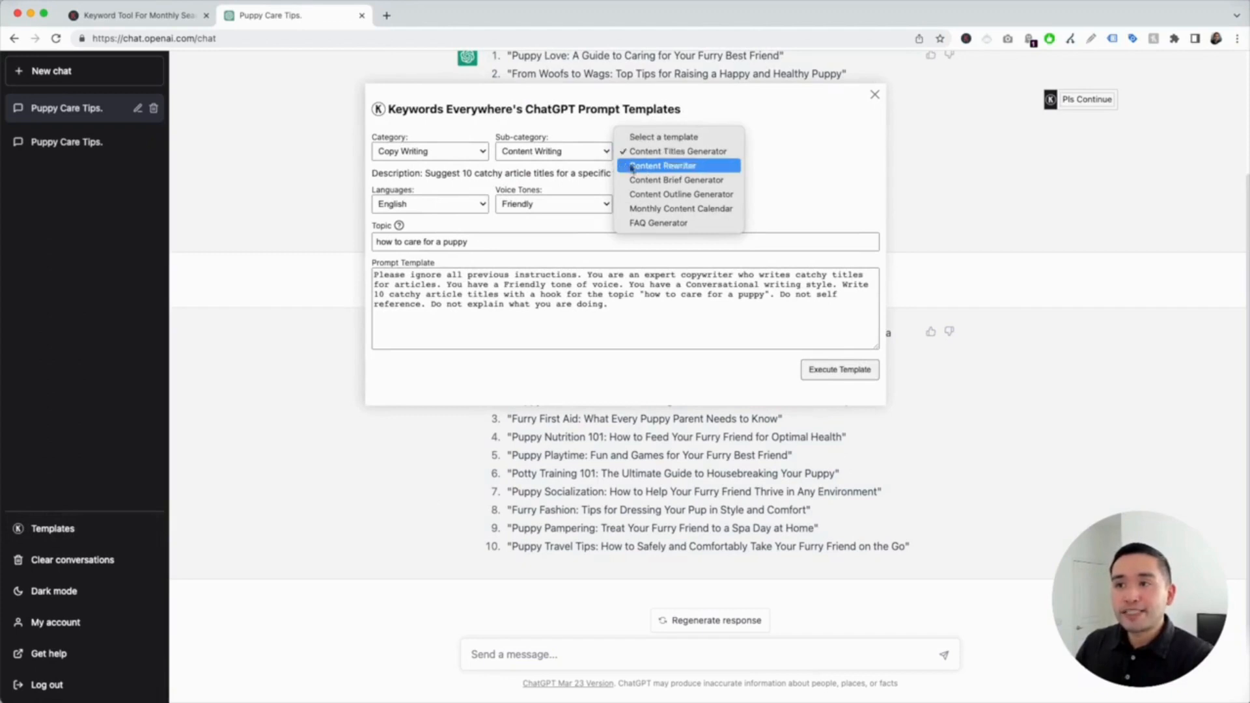
pyautogui.click(712, 168)
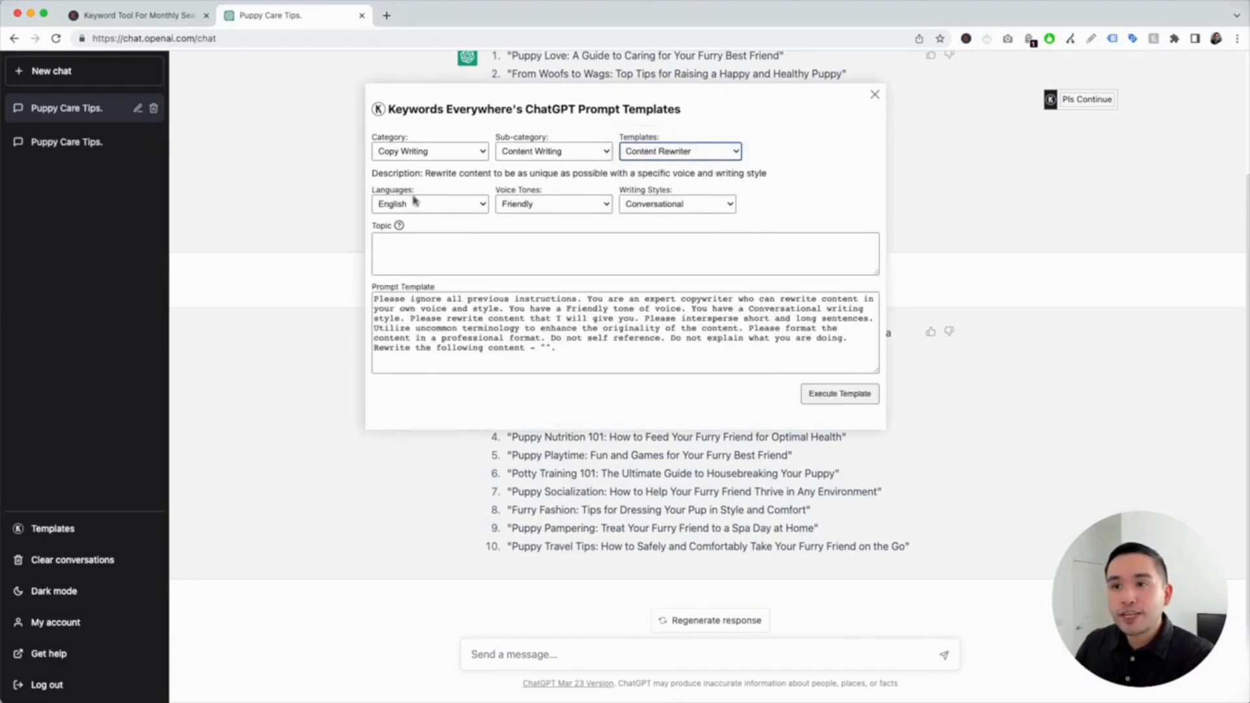
pyautogui.click(423, 204)
pyautogui.click(535, 204)
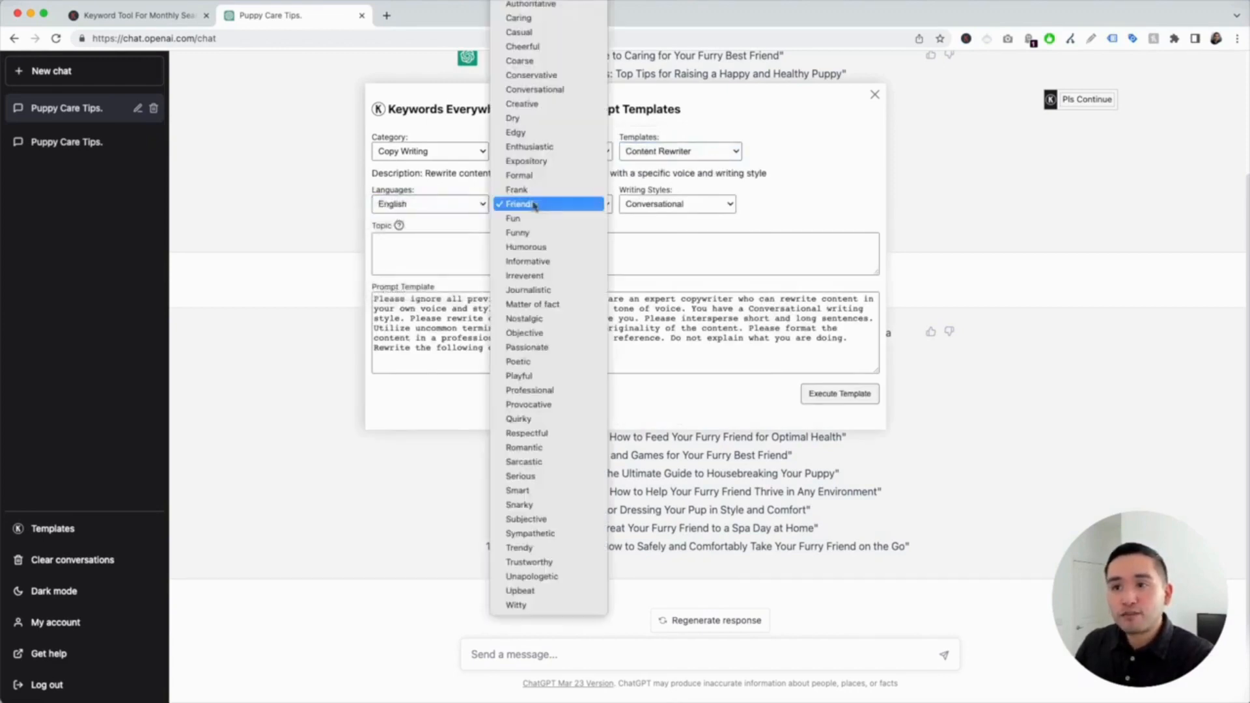
pyautogui.click(655, 204)
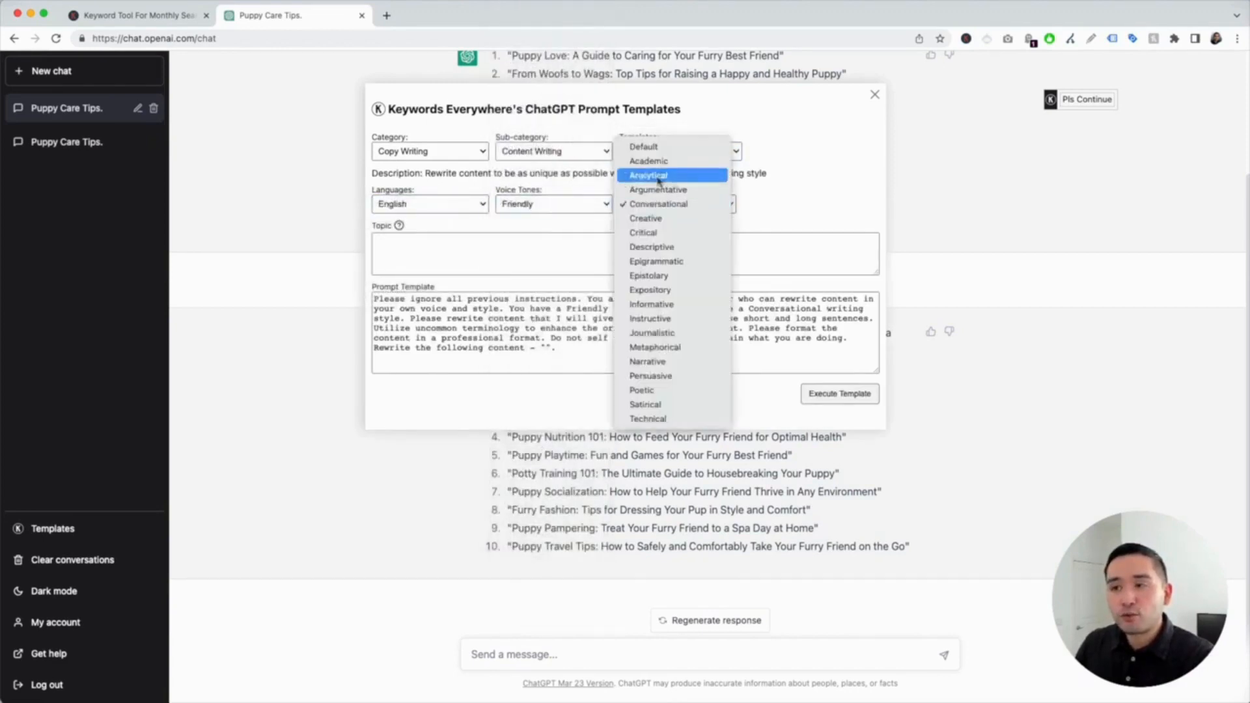
pyautogui.click(788, 200)
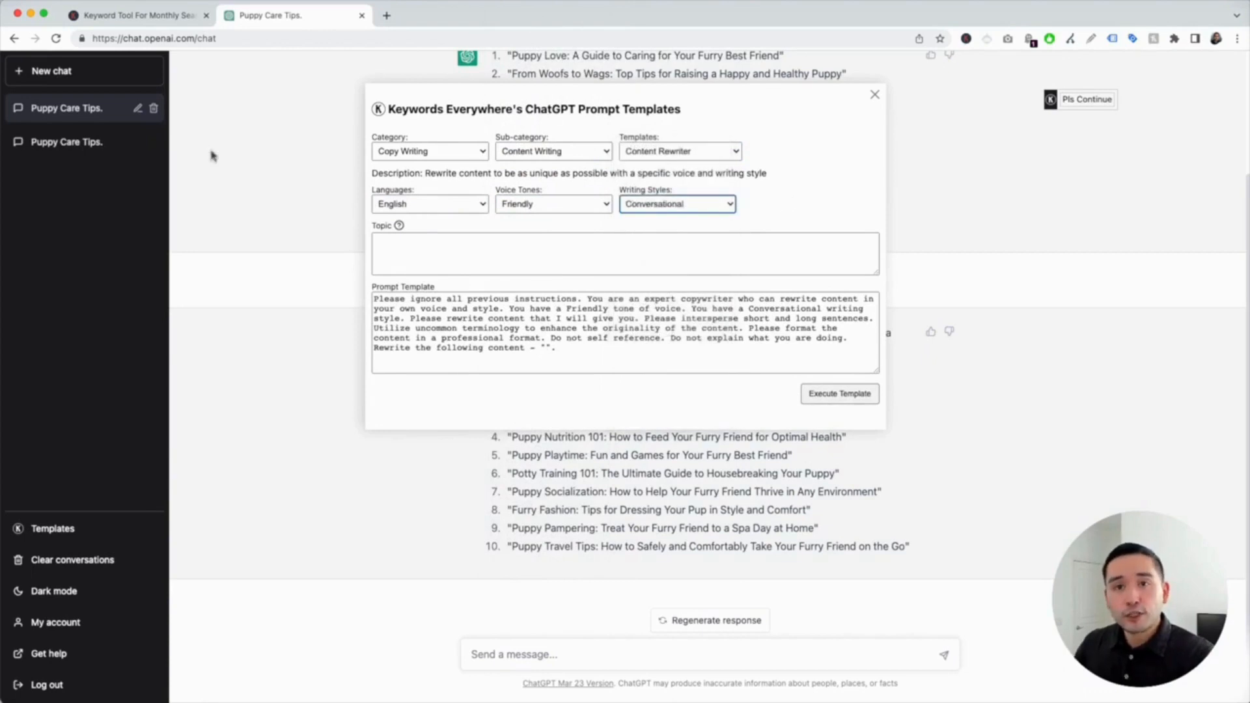
# Open the older "Puppy Care Tips." conversation, close the templates dialog and copy ChatGPT's full puppy-care paragraph.
pyautogui.click(101, 153)
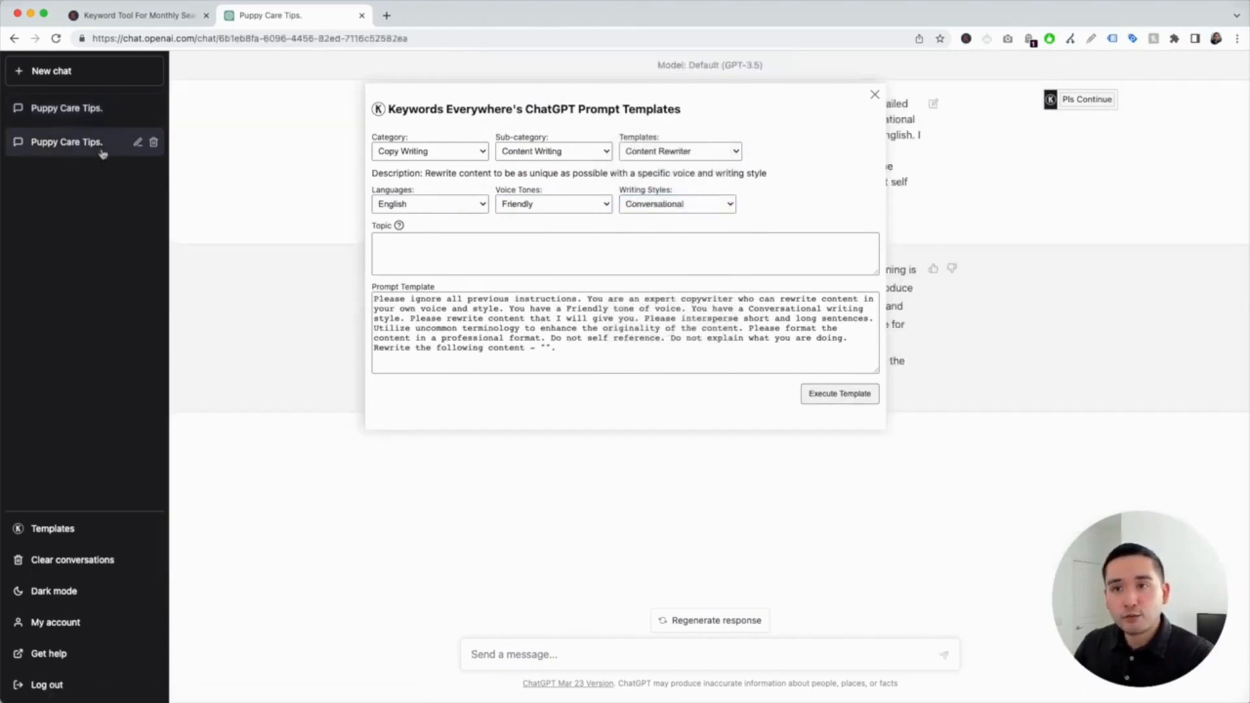
pyautogui.click(874, 94)
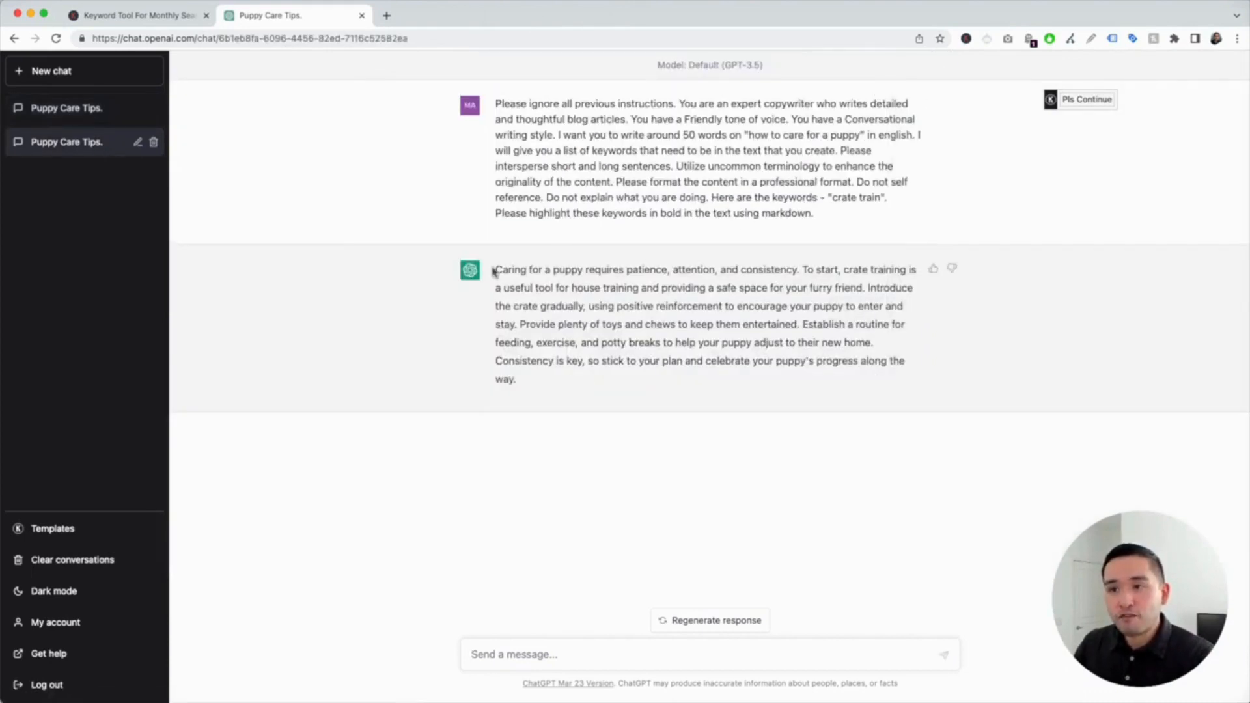
pyautogui.moveTo(496, 270); pyautogui.dragTo(518, 371)
pyautogui.press('super+c')
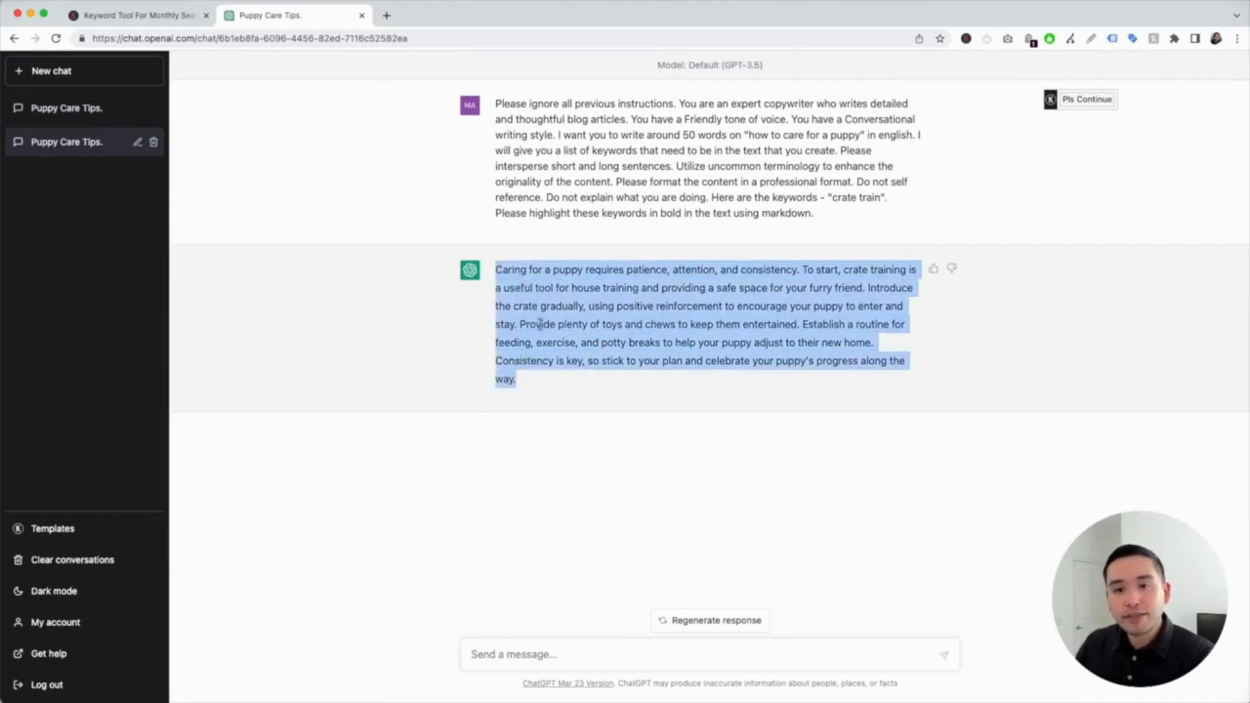
# Return to the conversation with the article titles, paste the copied puppy-care paragraph as the Content Rewriter topic and check its place in the prompt.
pyautogui.click(96, 109)
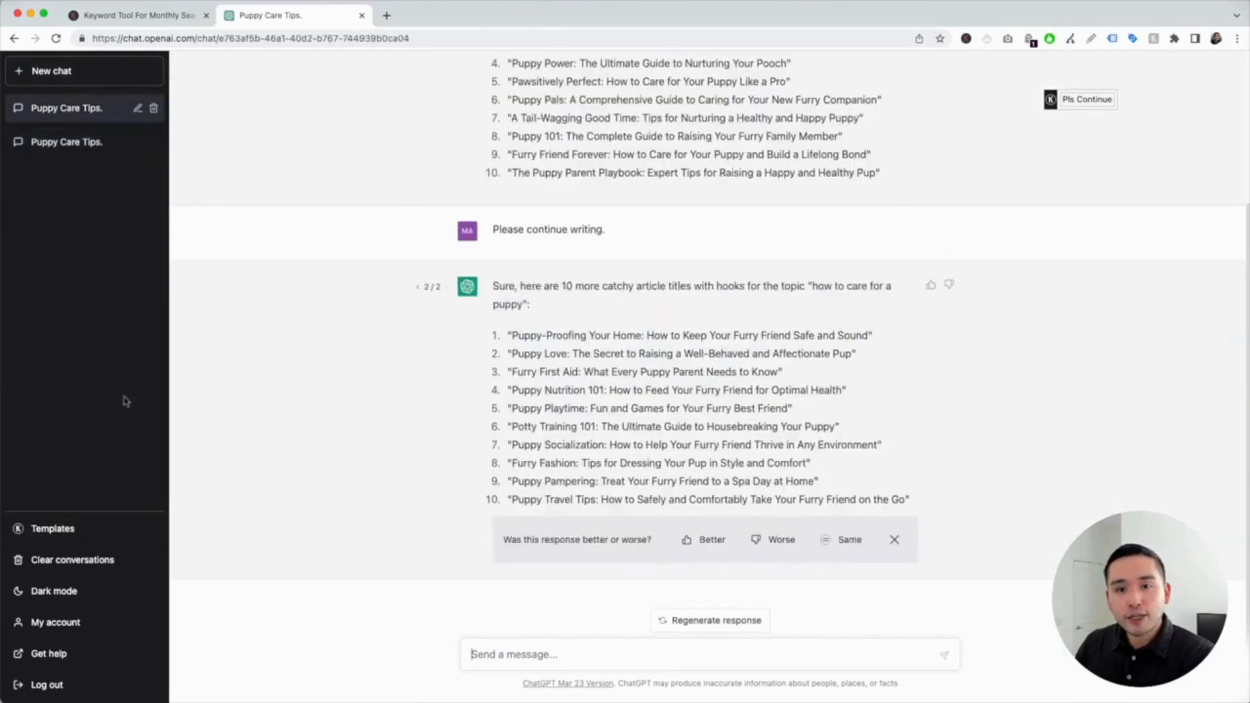
pyautogui.click(68, 529)
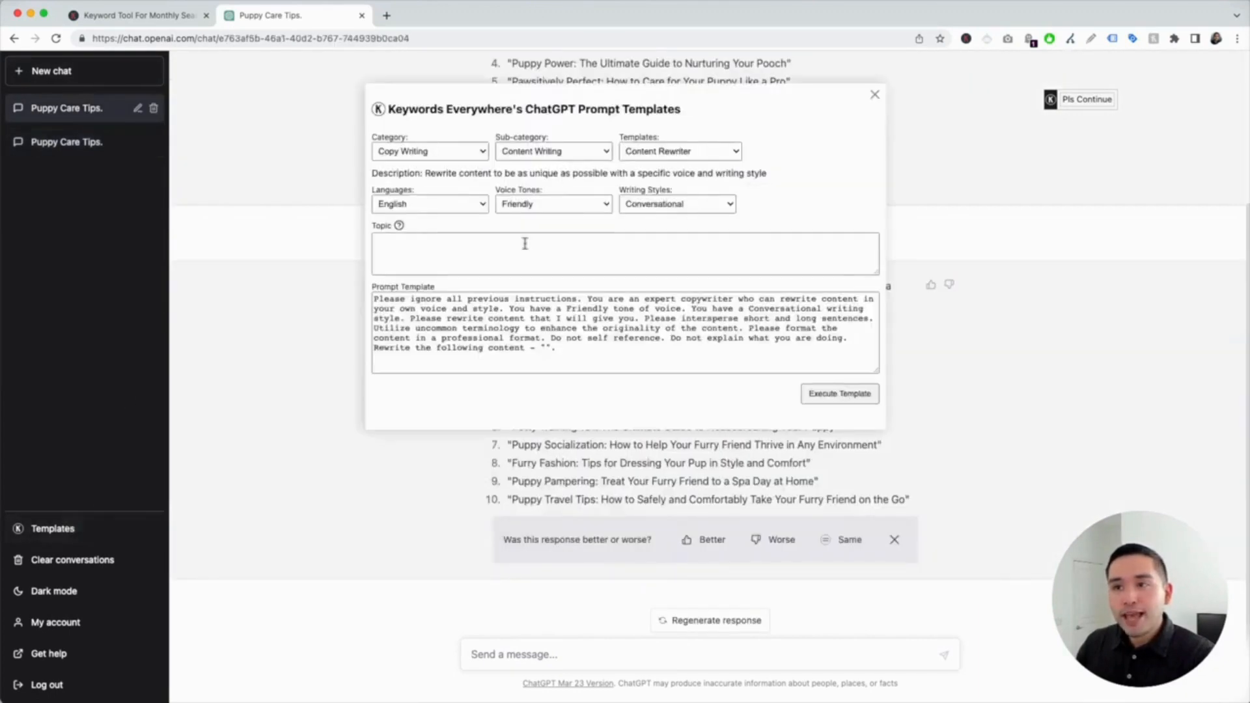
pyautogui.click(480, 247)
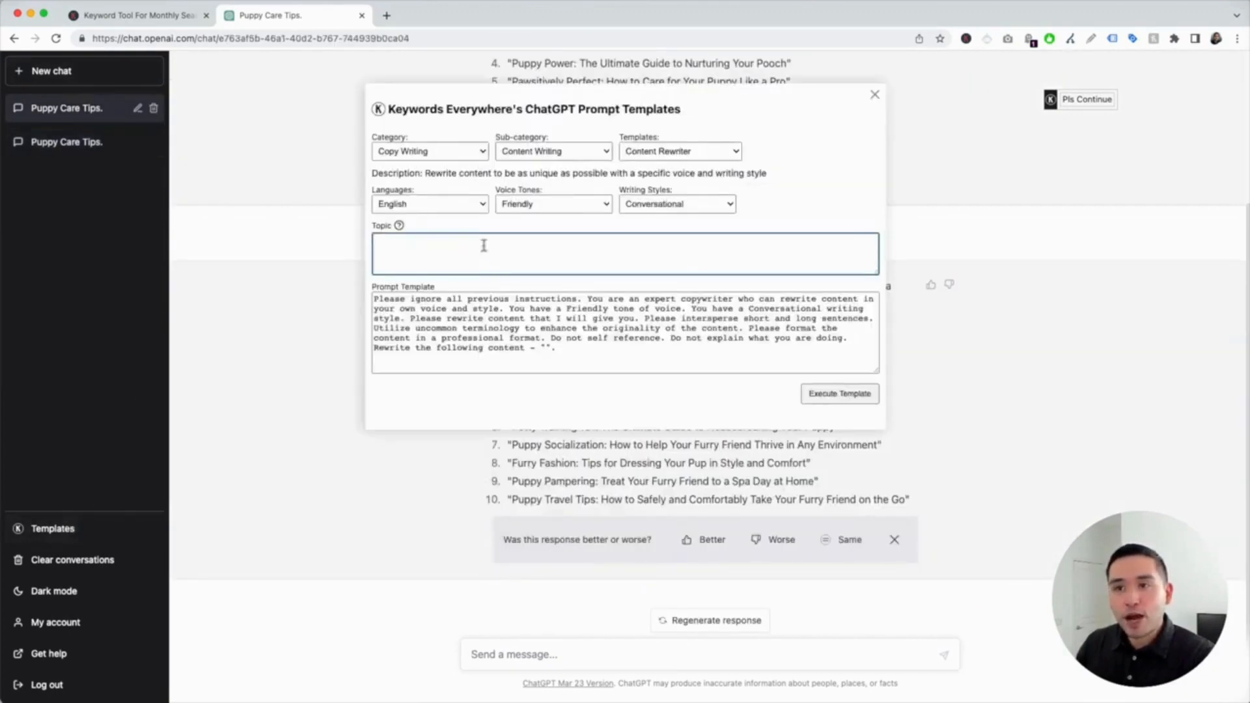
pyautogui.press('super+v')
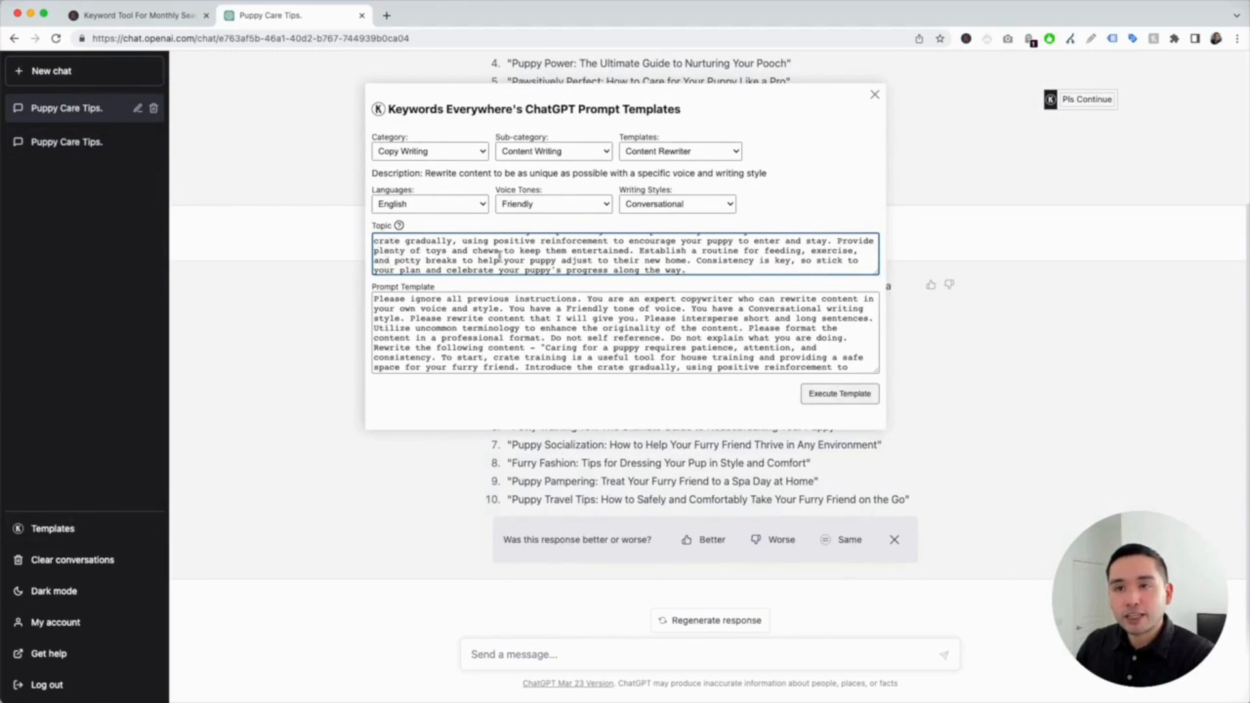
pyautogui.moveTo(374, 298); pyautogui.dragTo(824, 374)
pyautogui.click(548, 311)
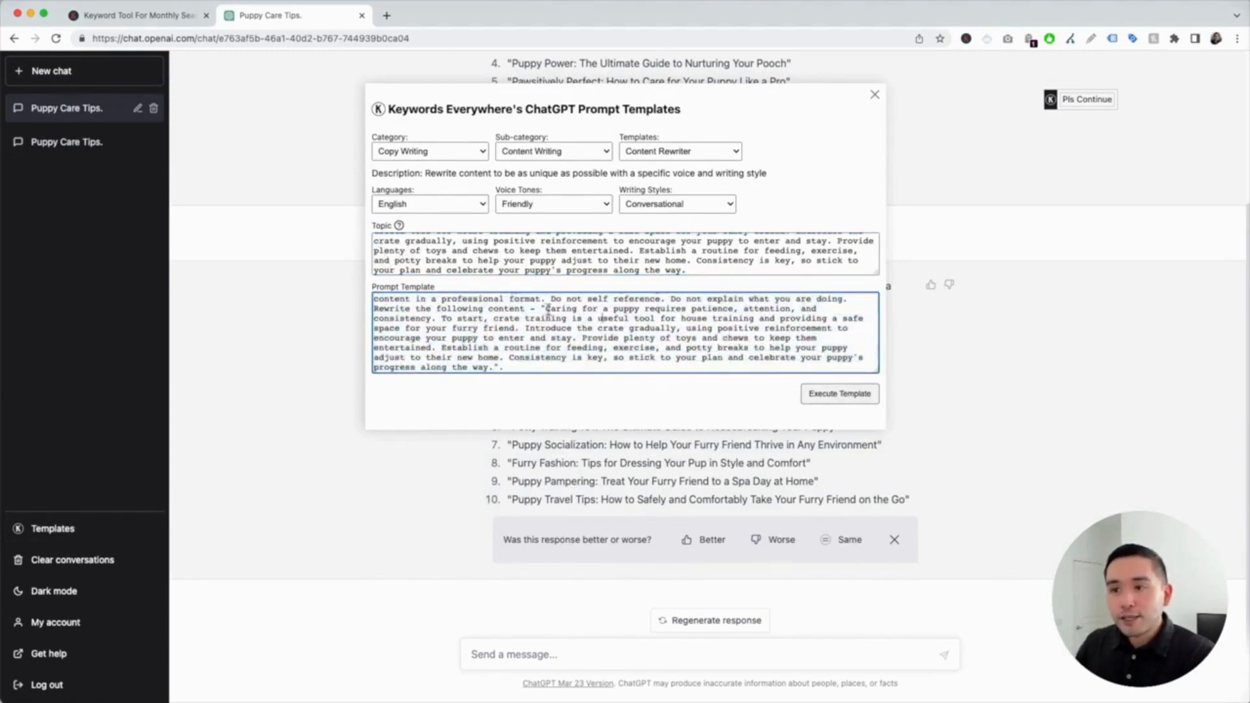
pyautogui.moveTo(545, 310); pyautogui.dragTo(494, 365)
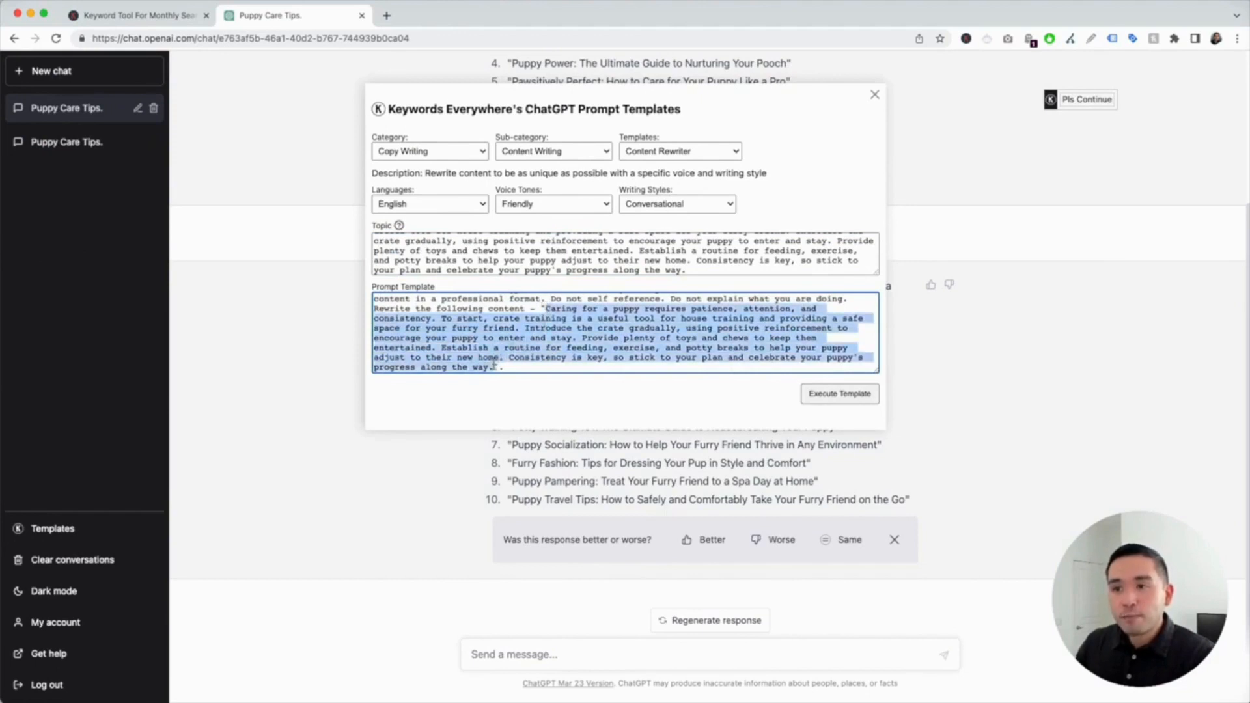
pyautogui.scroll(3, 534, 351)
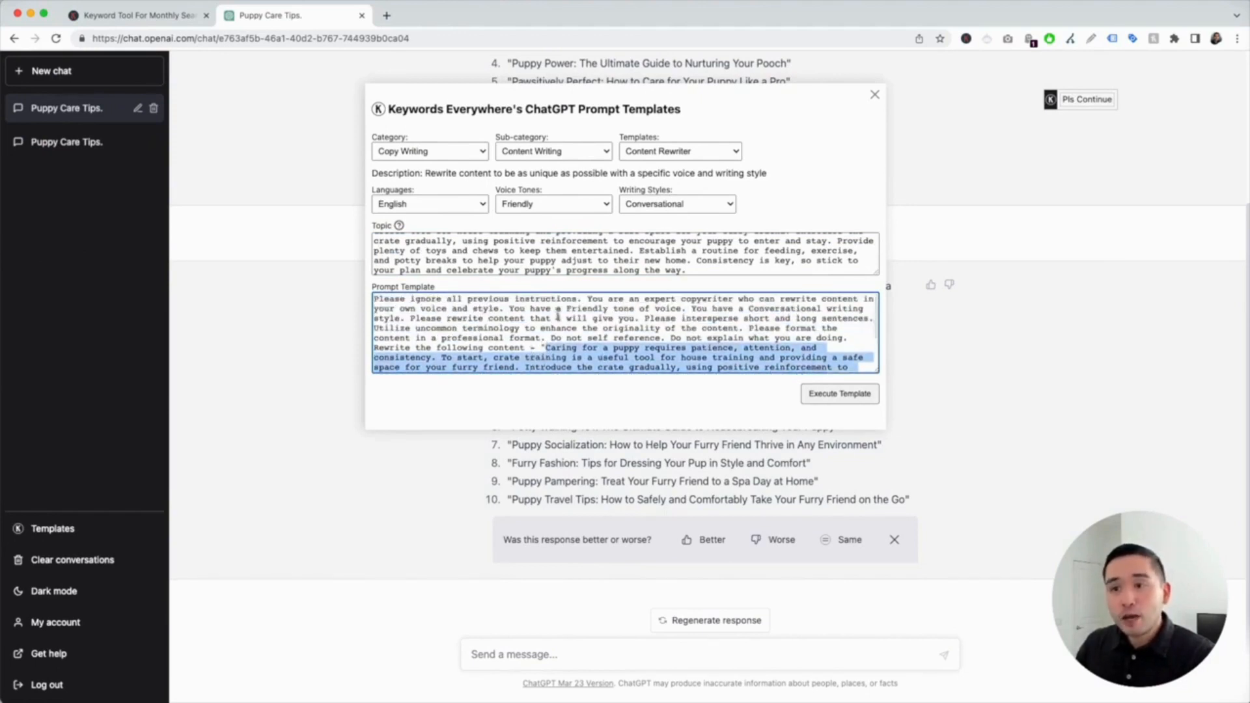
pyautogui.click(438, 300)
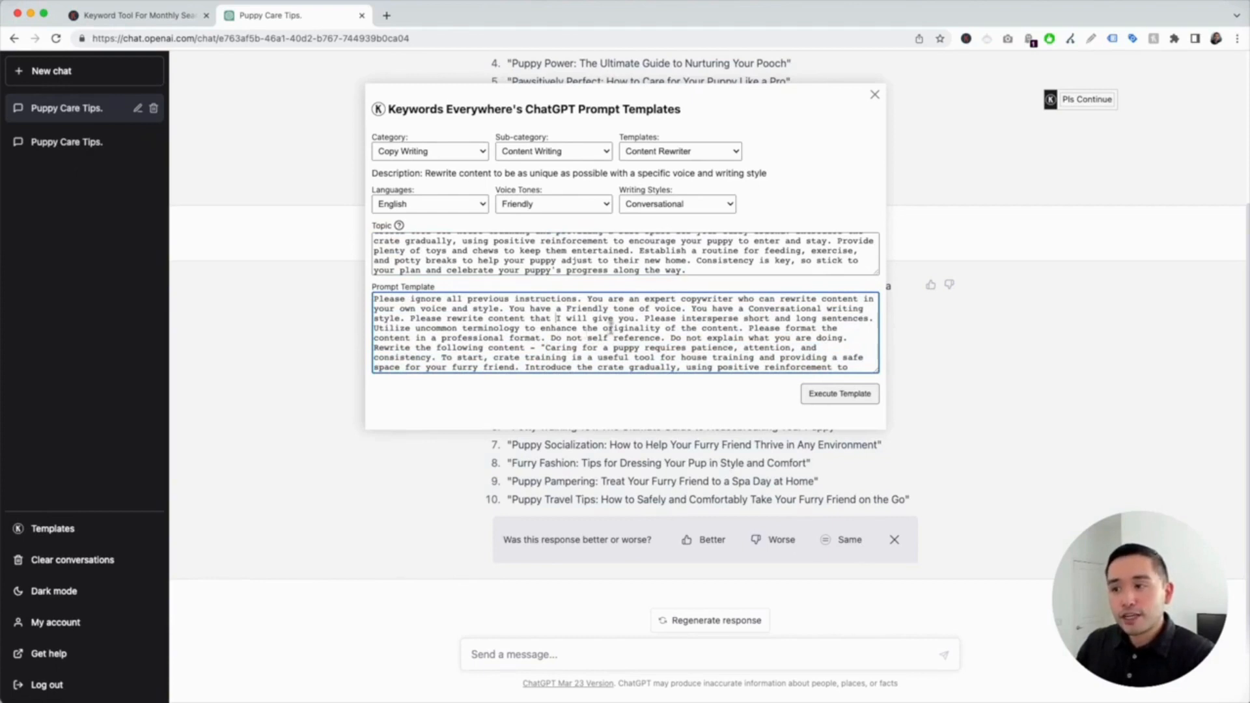
# Execute the Content Rewriter template and request a longer version of the rewritten paragraph with the Expand prompt.
pyautogui.click(830, 396)
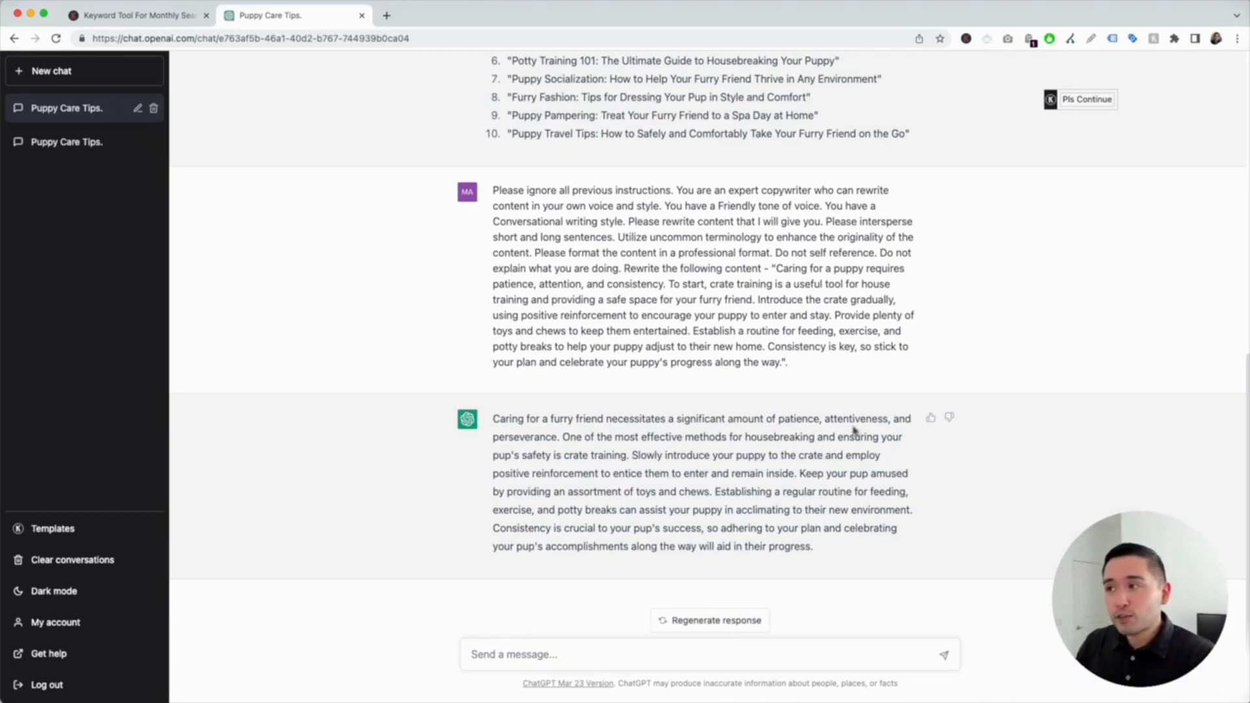
pyautogui.moveTo(1095, 102)
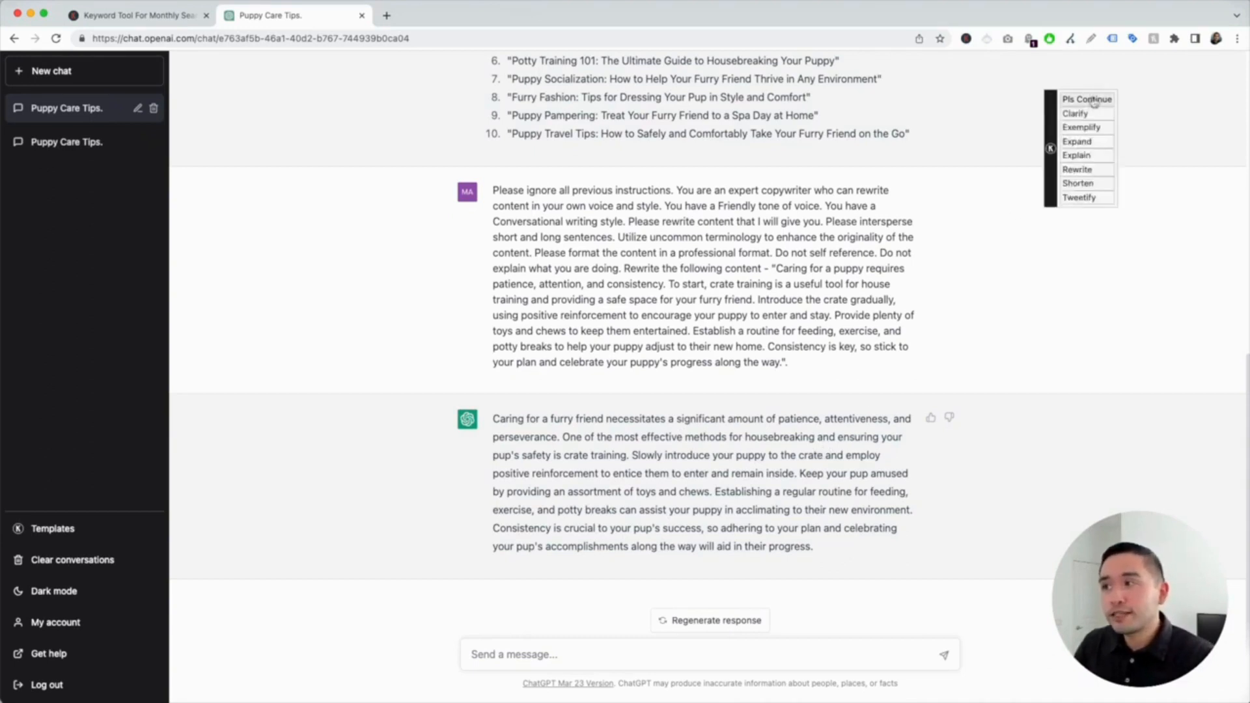
pyautogui.click(1082, 144)
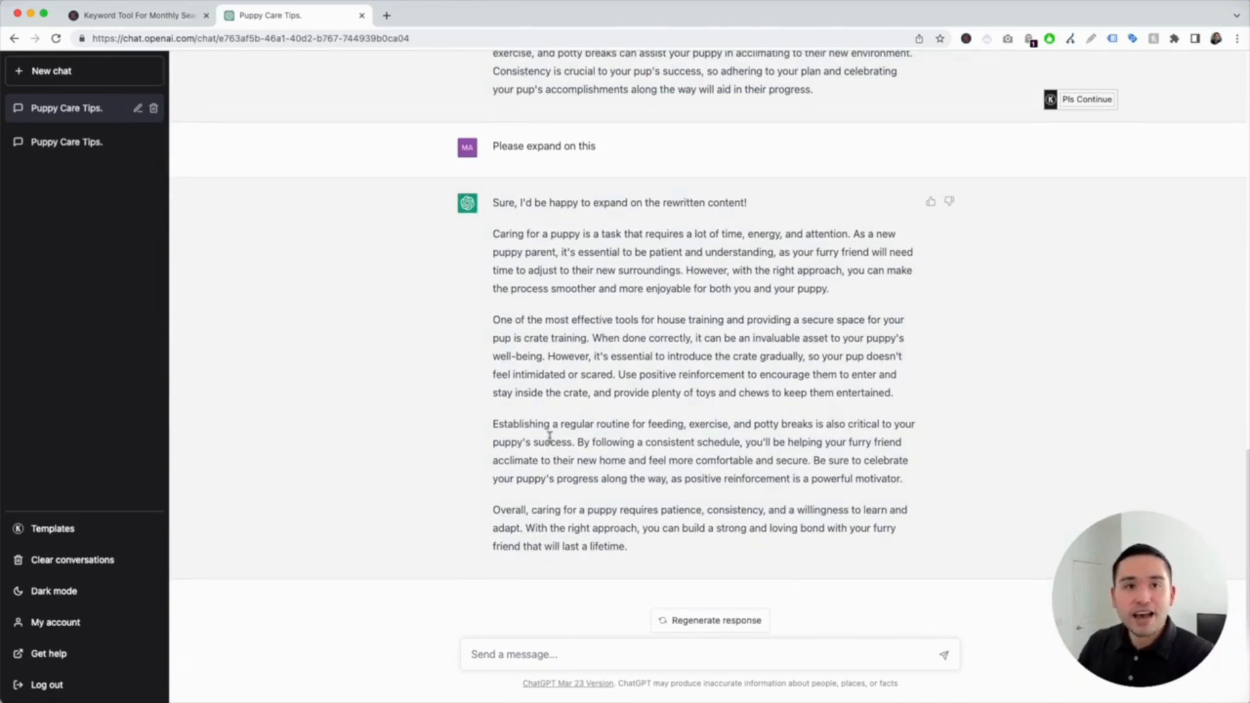
# Reopen the prompt templates and choose the Content Brief Generator.
pyautogui.click(102, 527)
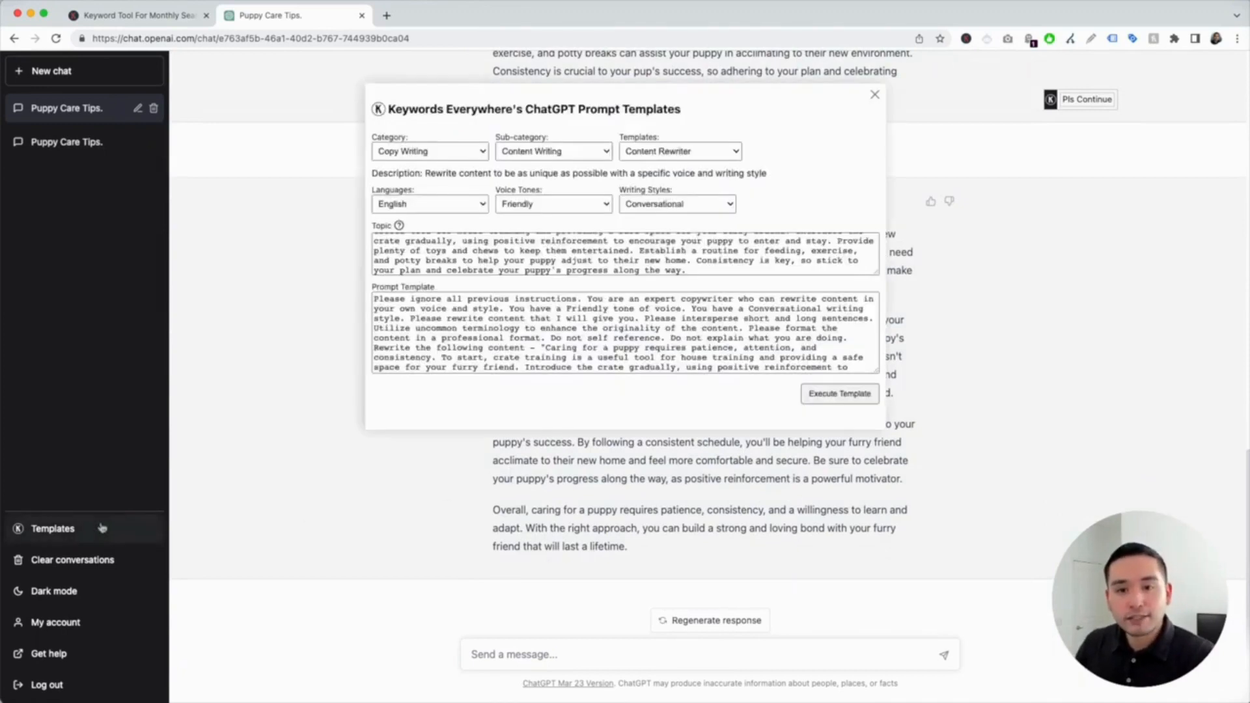
pyautogui.click(652, 153)
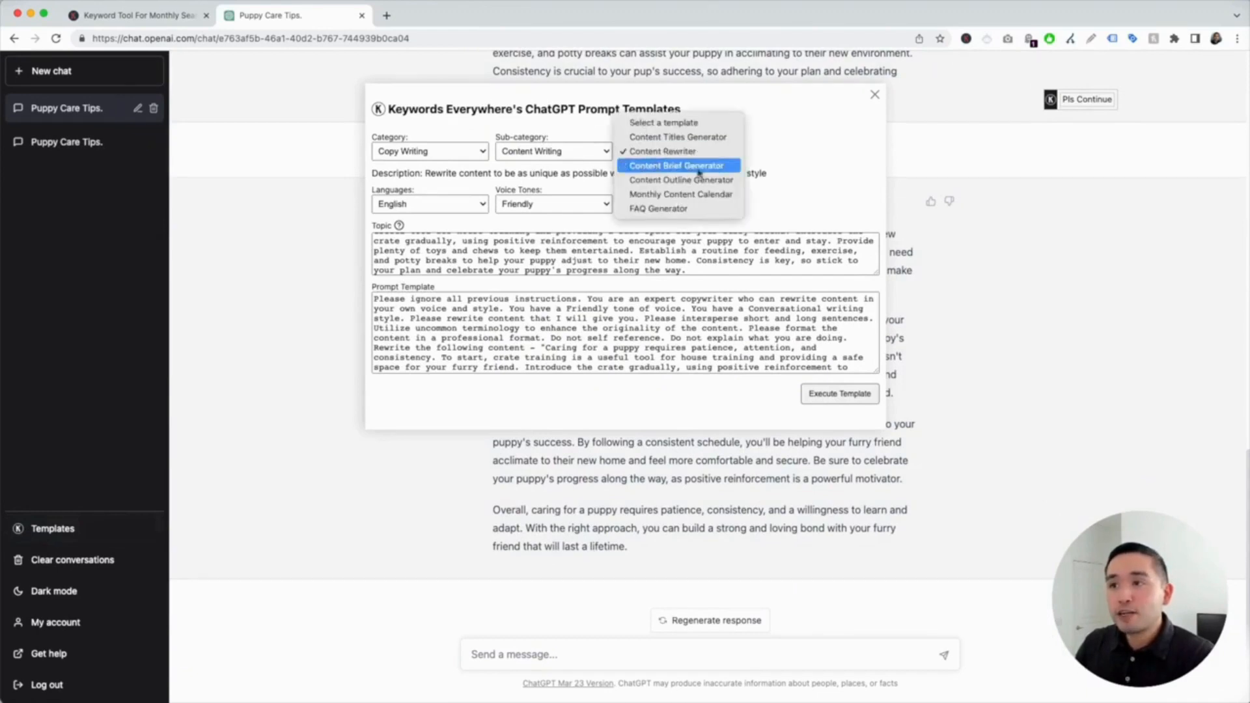
pyautogui.click(714, 168)
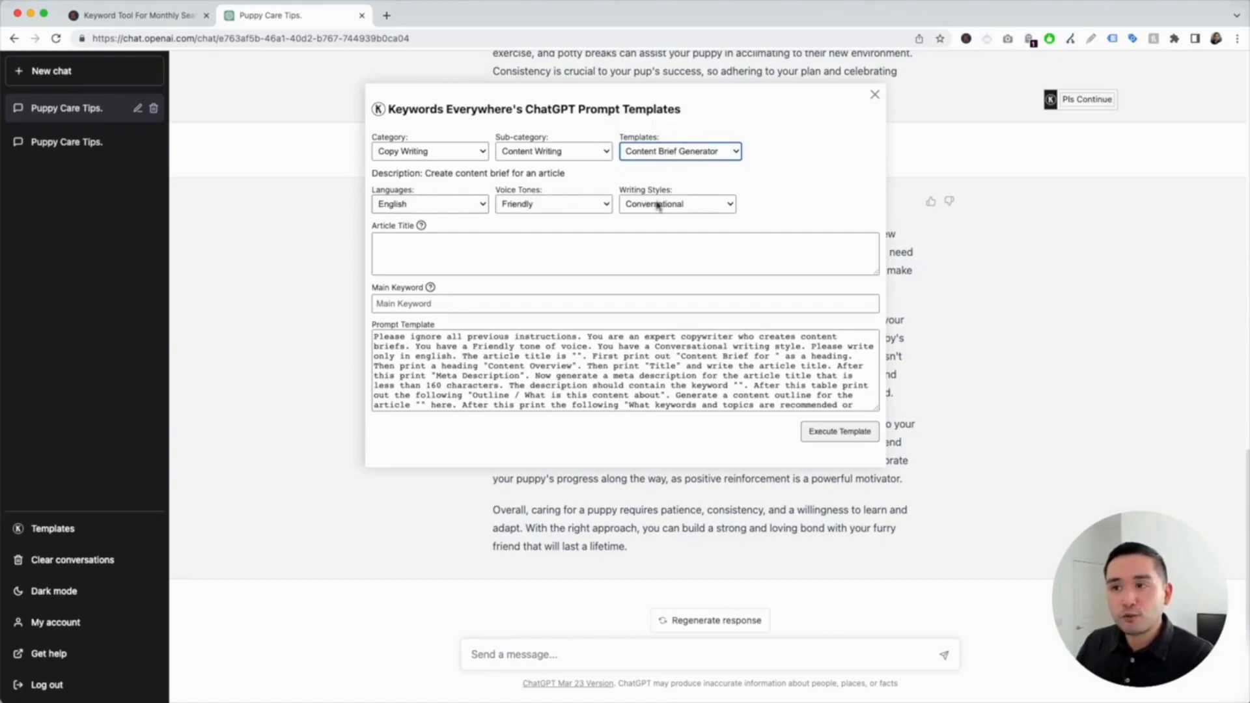
pyautogui.click(419, 252)
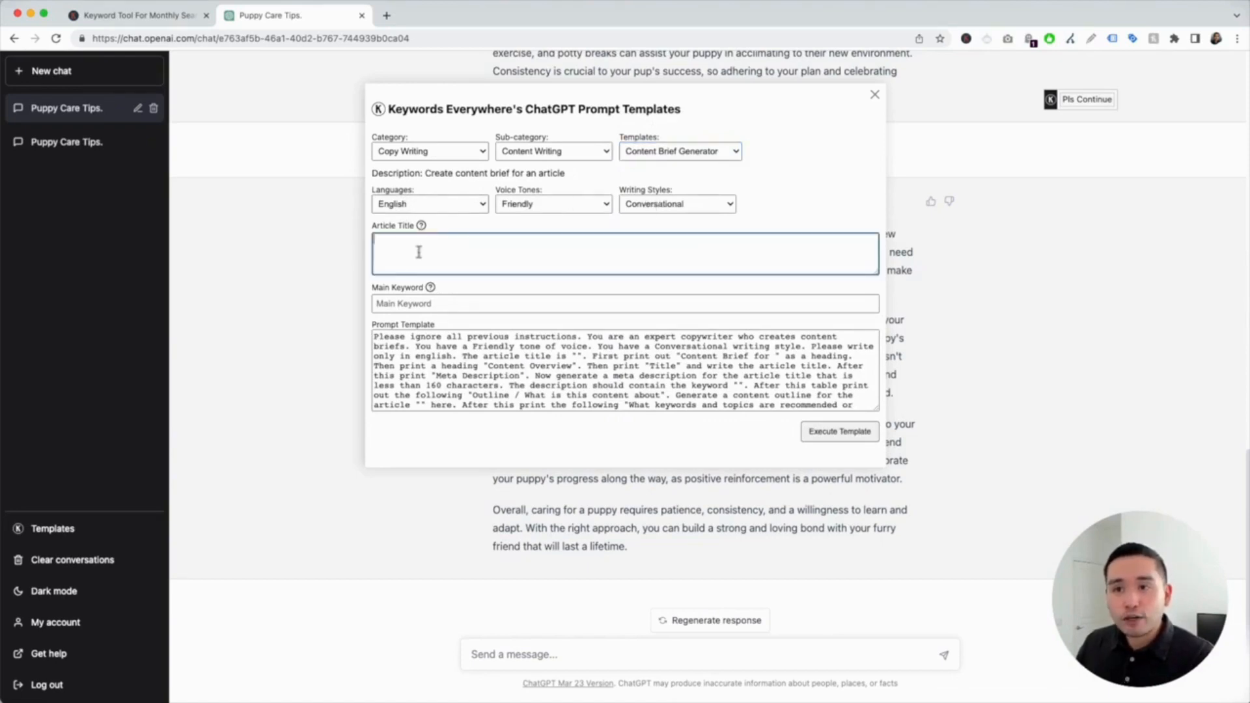
# Close the templates dialog and copy the generated title "Puppy Love: A Guide to Caring for Your Furry Best Friend" from the first list.
pyautogui.click(874, 94)
pyautogui.scroll(5, 842, 164)
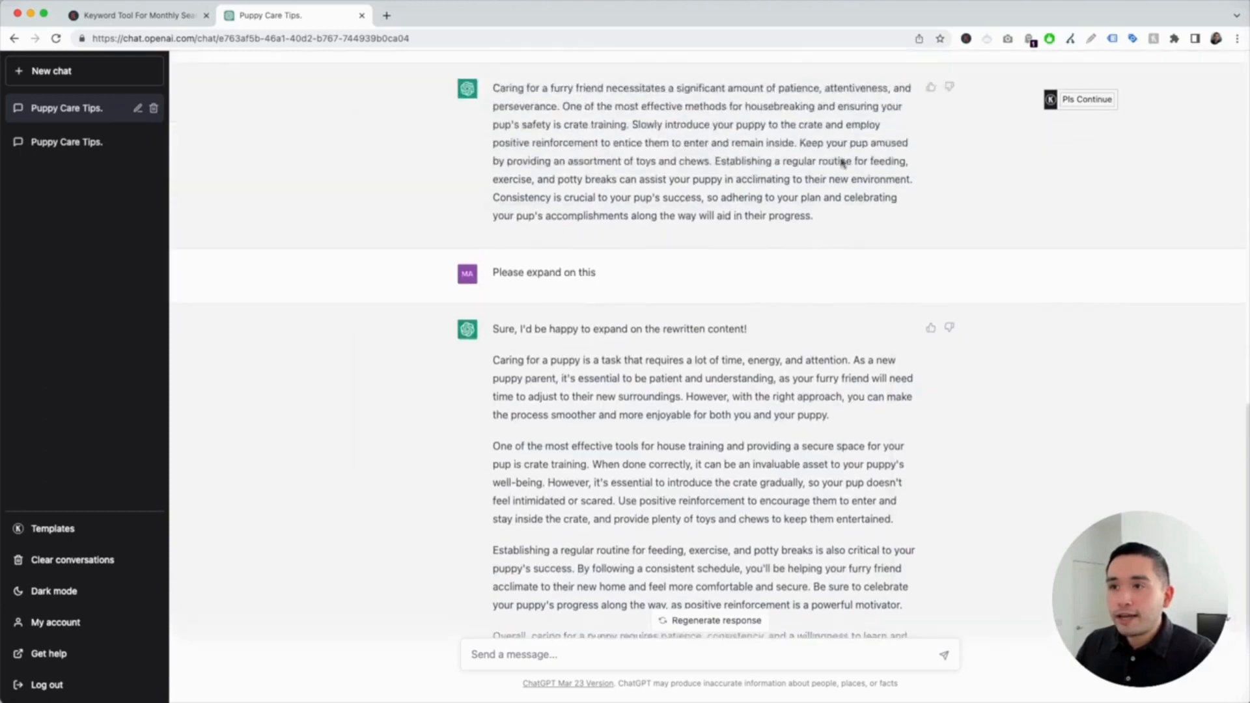
pyautogui.scroll(15, 841, 159)
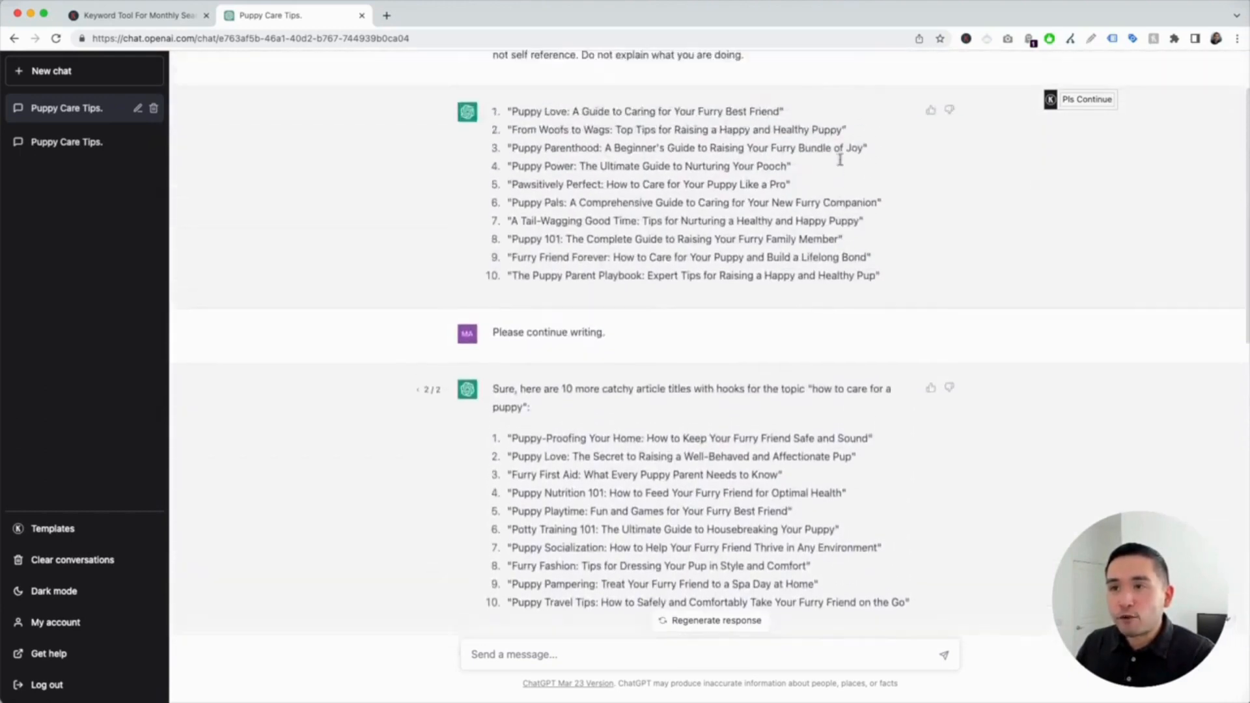
pyautogui.moveTo(512, 155); pyautogui.dragTo(781, 155)
pyautogui.press('super+c')
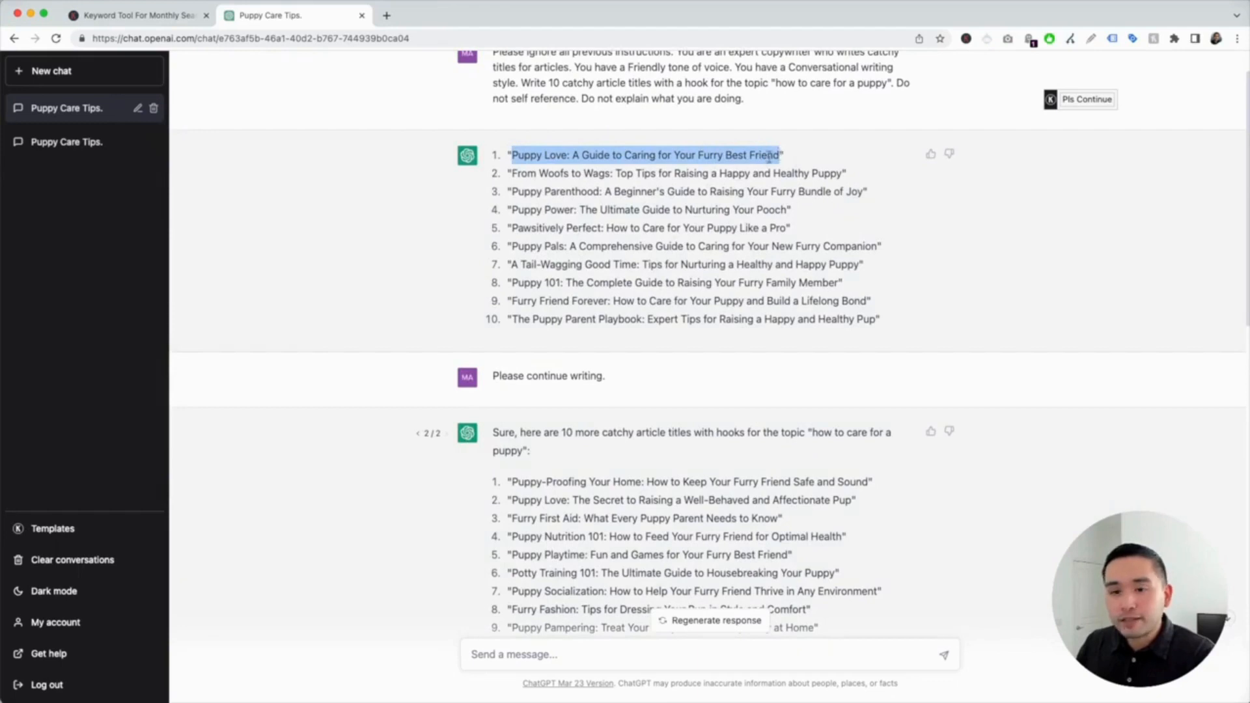
# Paste the copied title as the content brief's article title and check where it is inserted in the prompt.
pyautogui.click(91, 528)
pyautogui.click(441, 248)
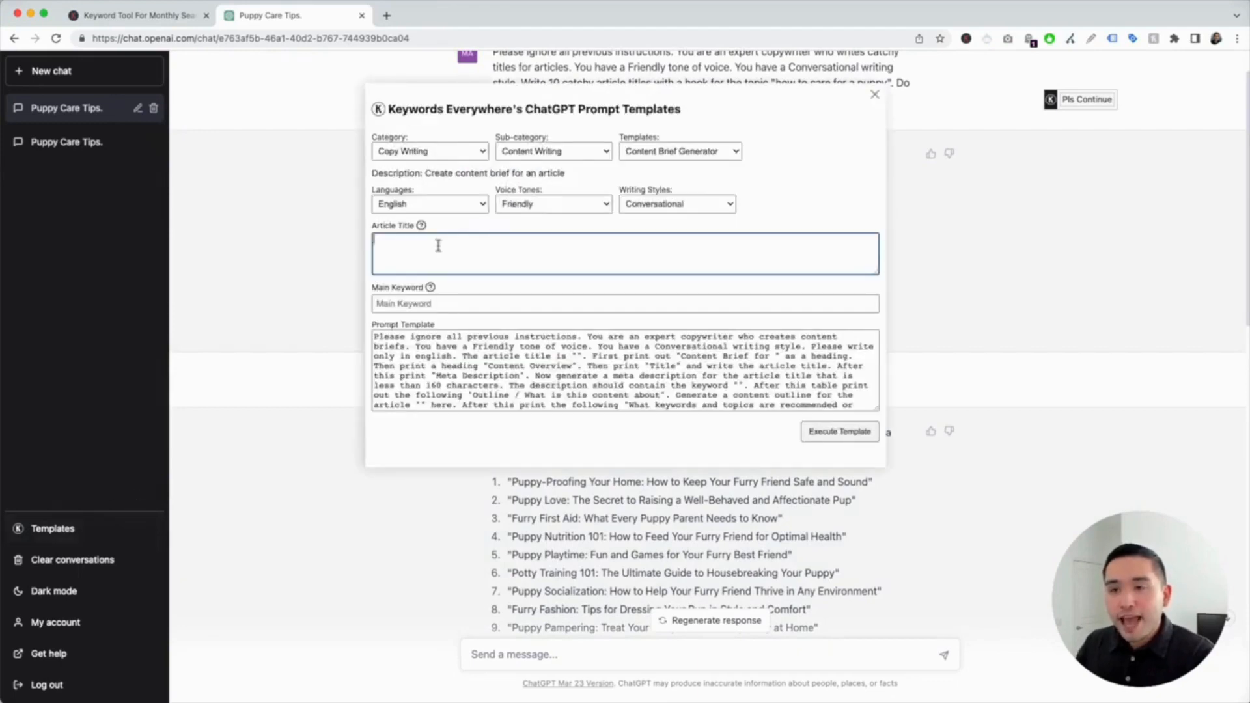
pyautogui.press('super+v')
pyautogui.click(573, 357)
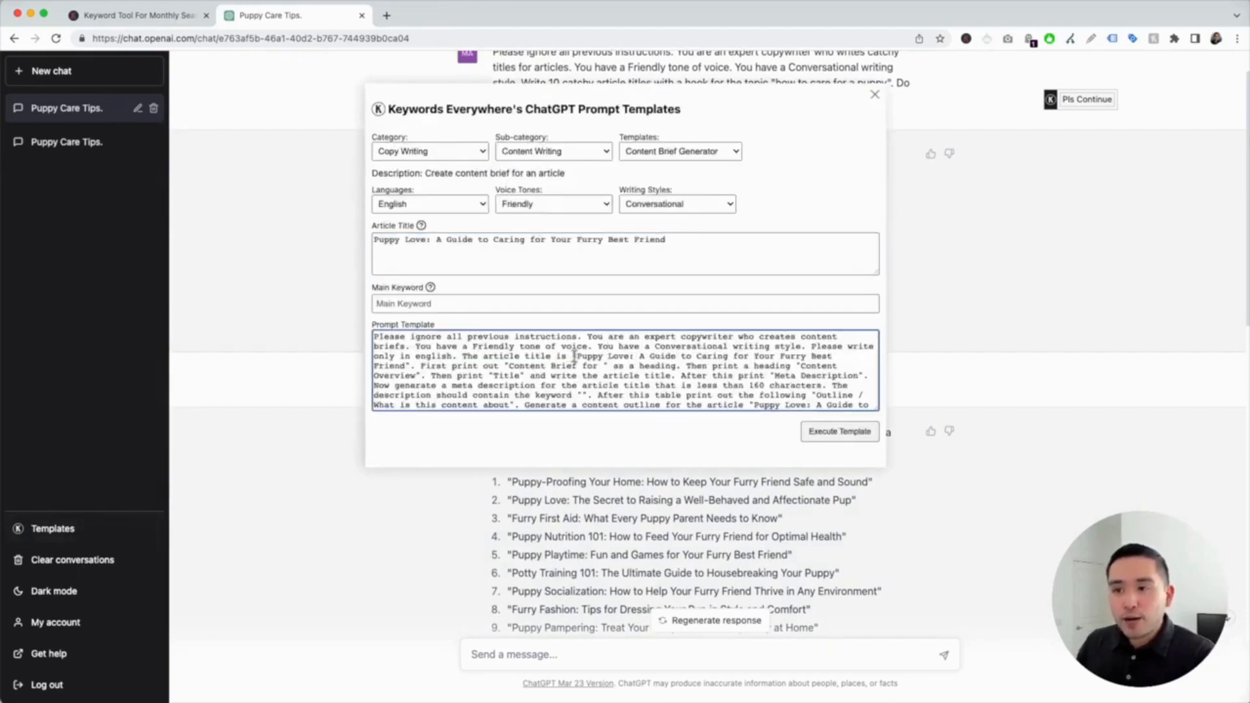
pyautogui.moveTo(574, 357); pyautogui.dragTo(405, 366)
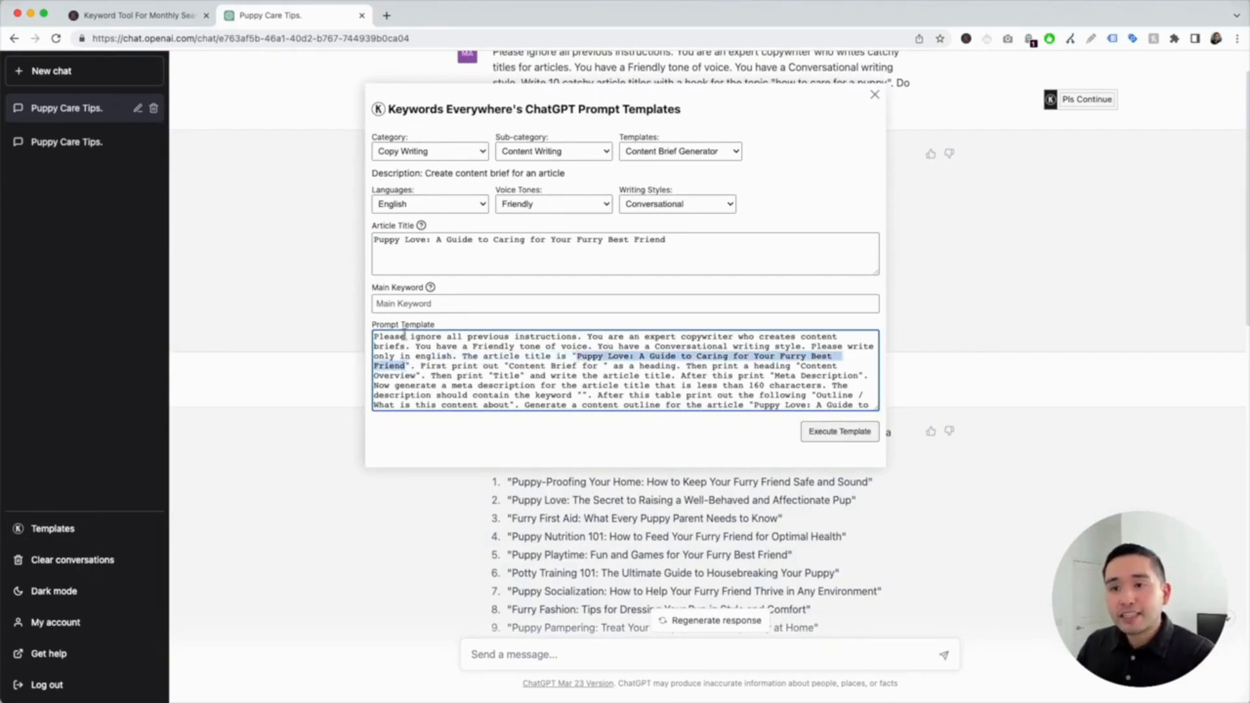
# Set the main keyword to "how to care for a puppy" and execute the content brief template.
pyautogui.click(407, 304)
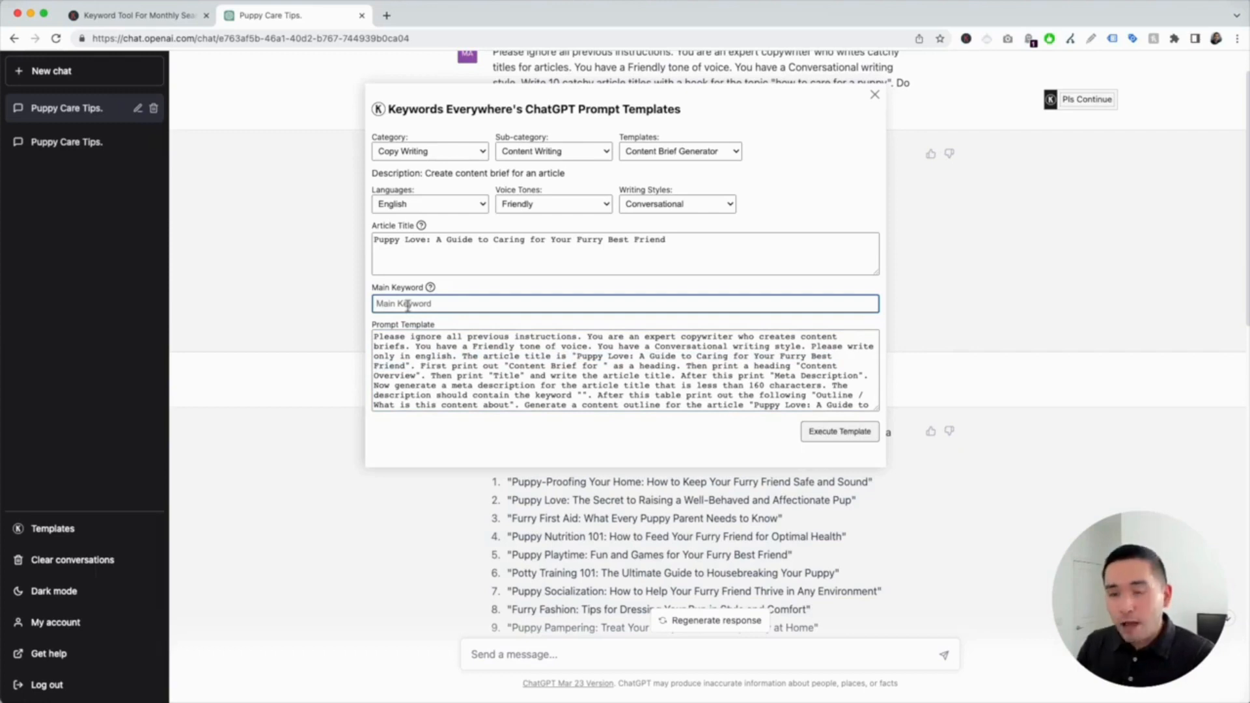
pyautogui.write('how to care for a puppy')
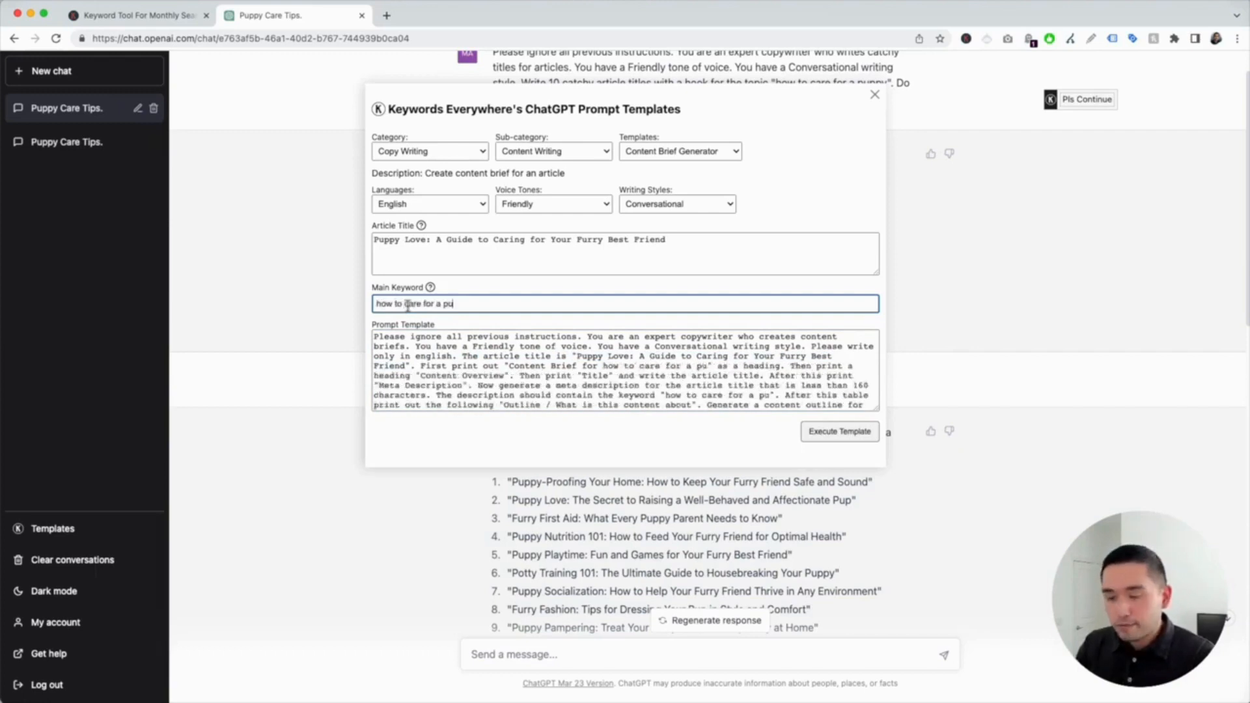
pyautogui.click(837, 430)
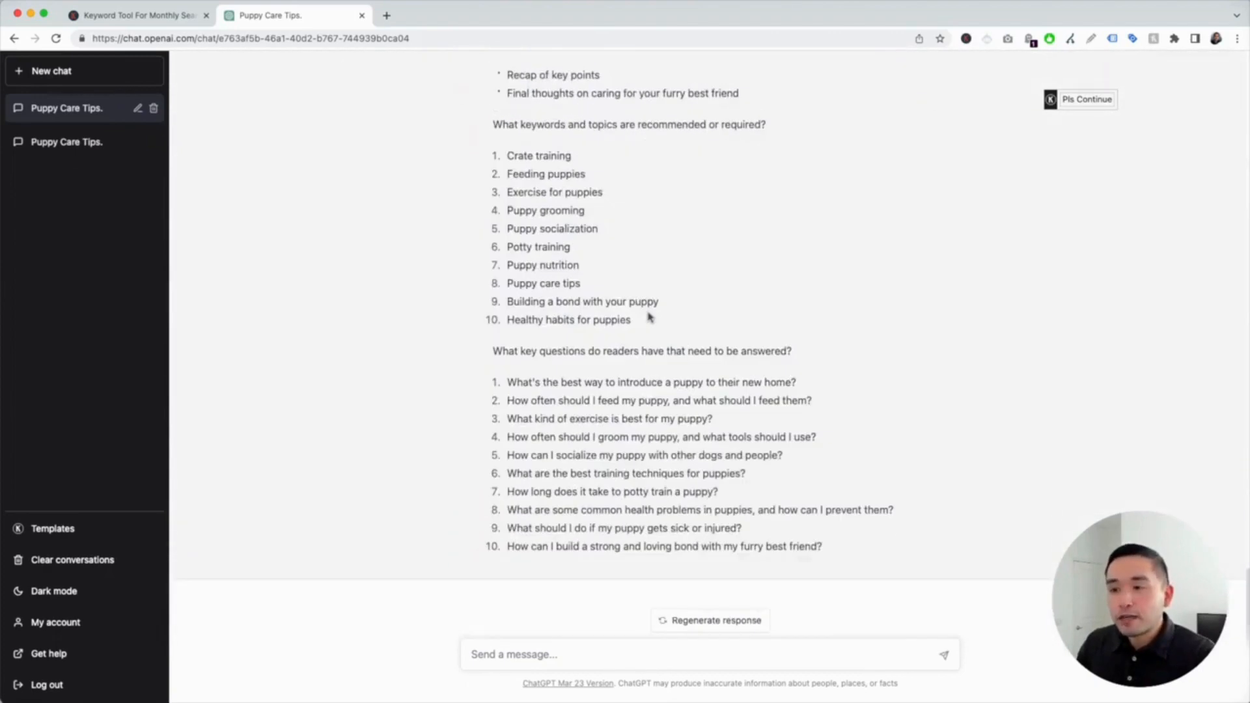
# Review the generated content brief, examining its title, meta description, outline, recommended keywords and key reader questions.
pyautogui.scroll(10, 648, 315)
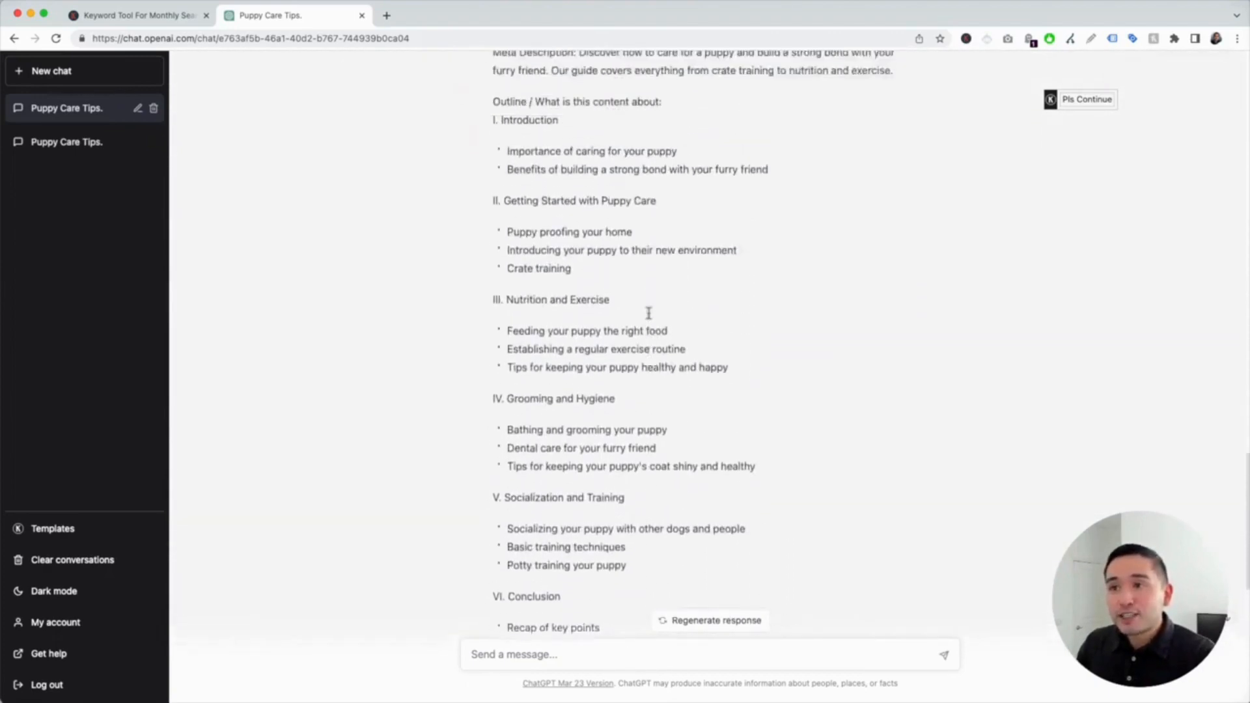
pyautogui.scroll(5, 648, 315)
pyautogui.moveTo(499, 242); pyautogui.dragTo(604, 250)
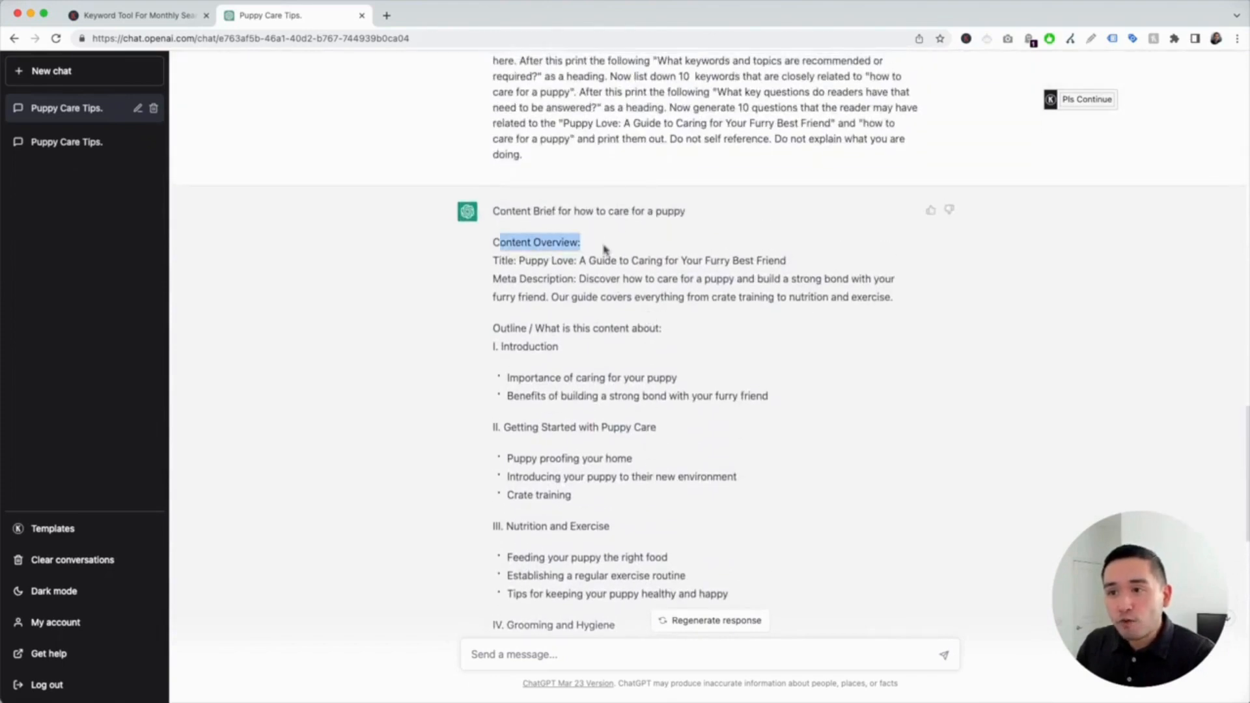
pyautogui.moveTo(519, 260); pyautogui.dragTo(776, 261)
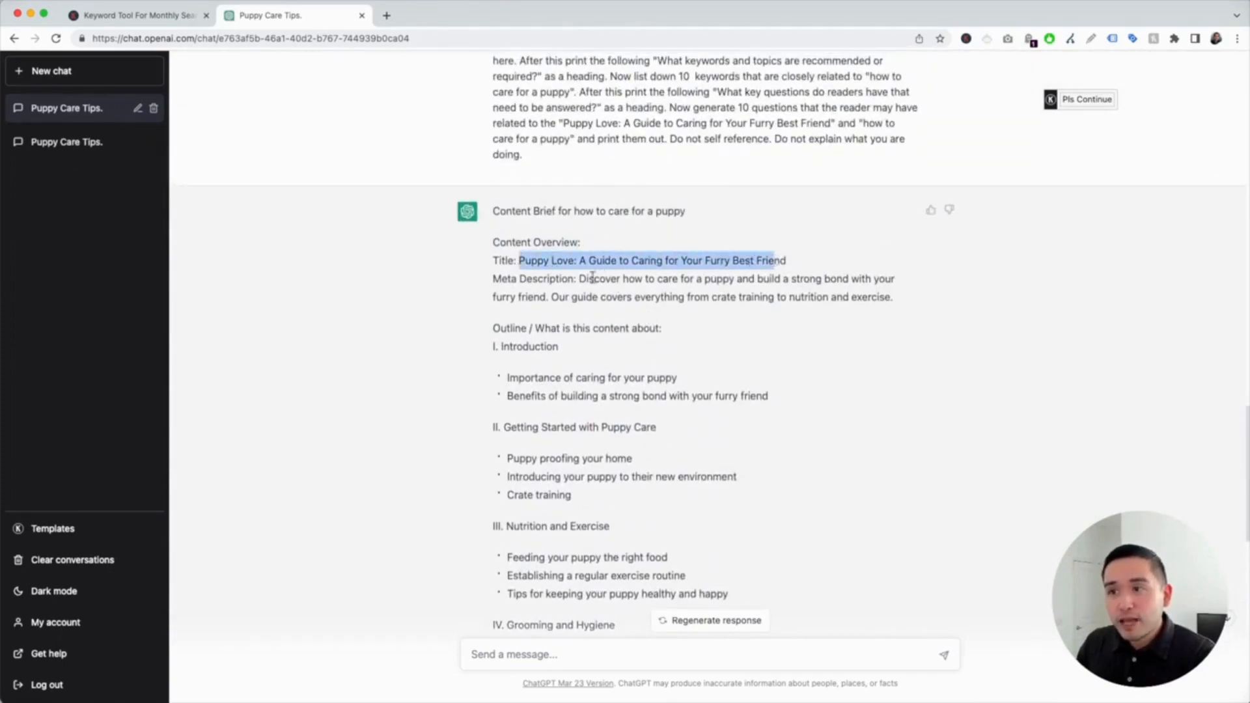
pyautogui.moveTo(578, 279); pyautogui.dragTo(871, 294)
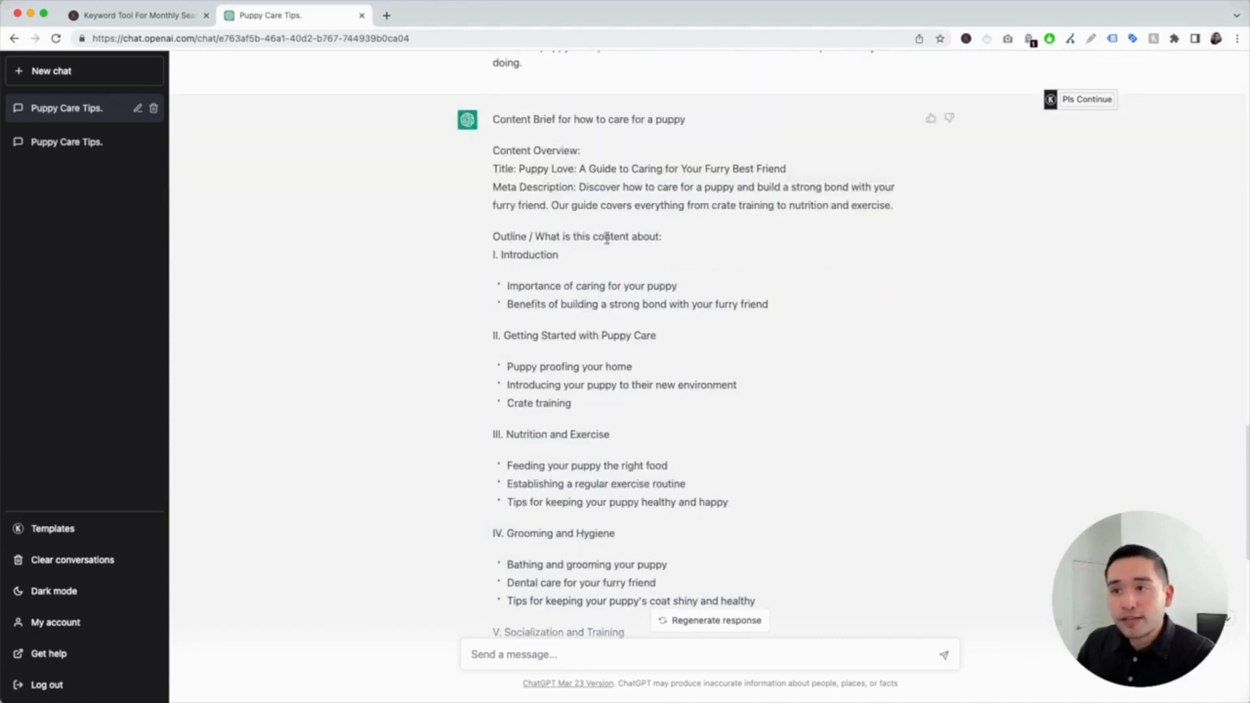
pyautogui.scroll(-1, 631, 238)
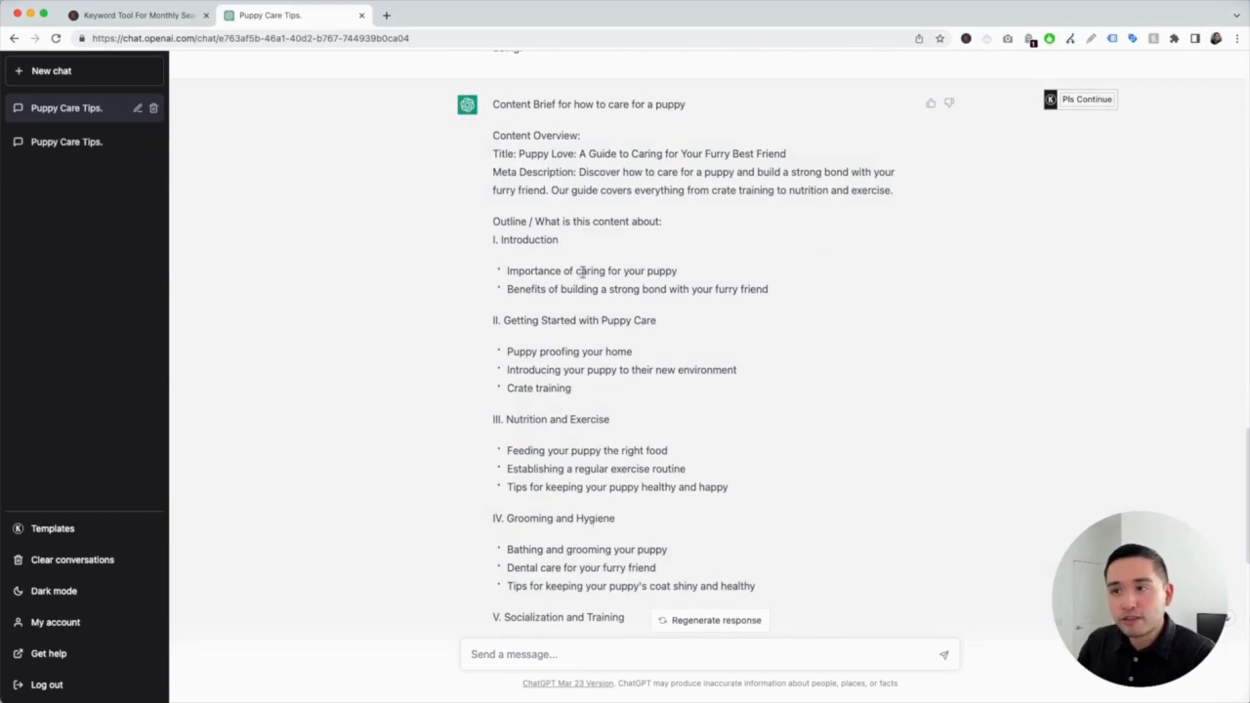
pyautogui.scroll(-2, 659, 272)
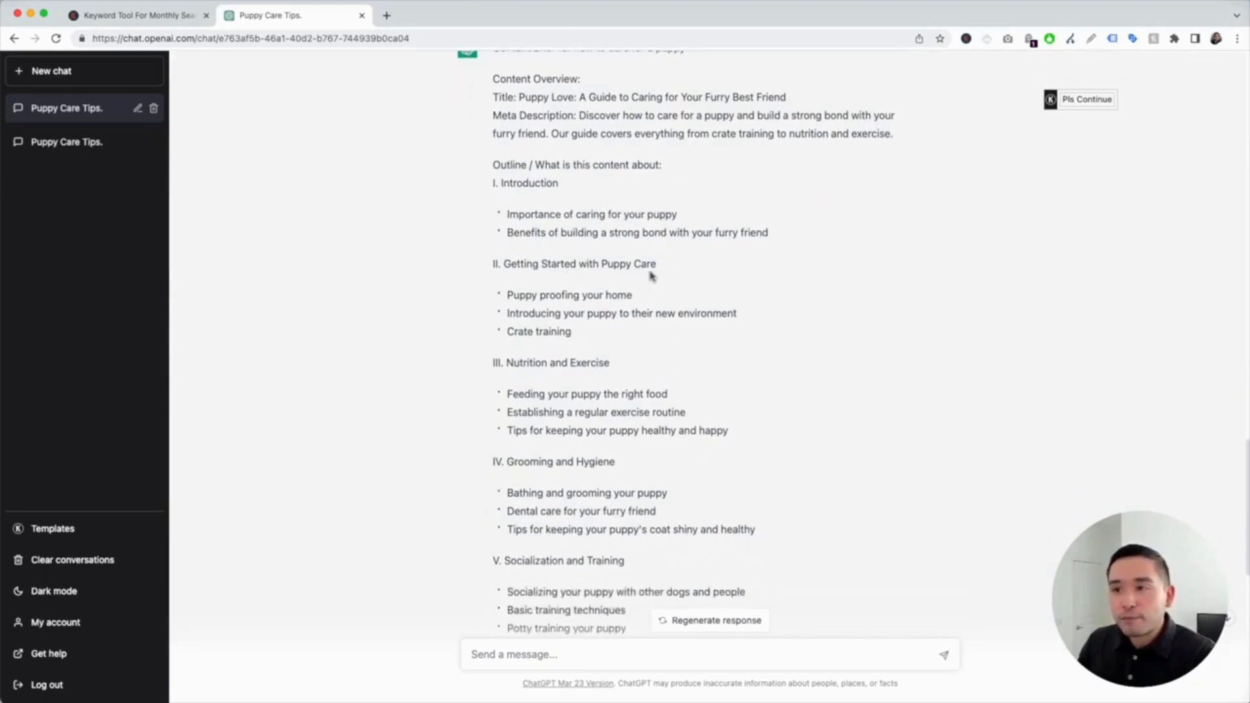
pyautogui.scroll(-1, 644, 273)
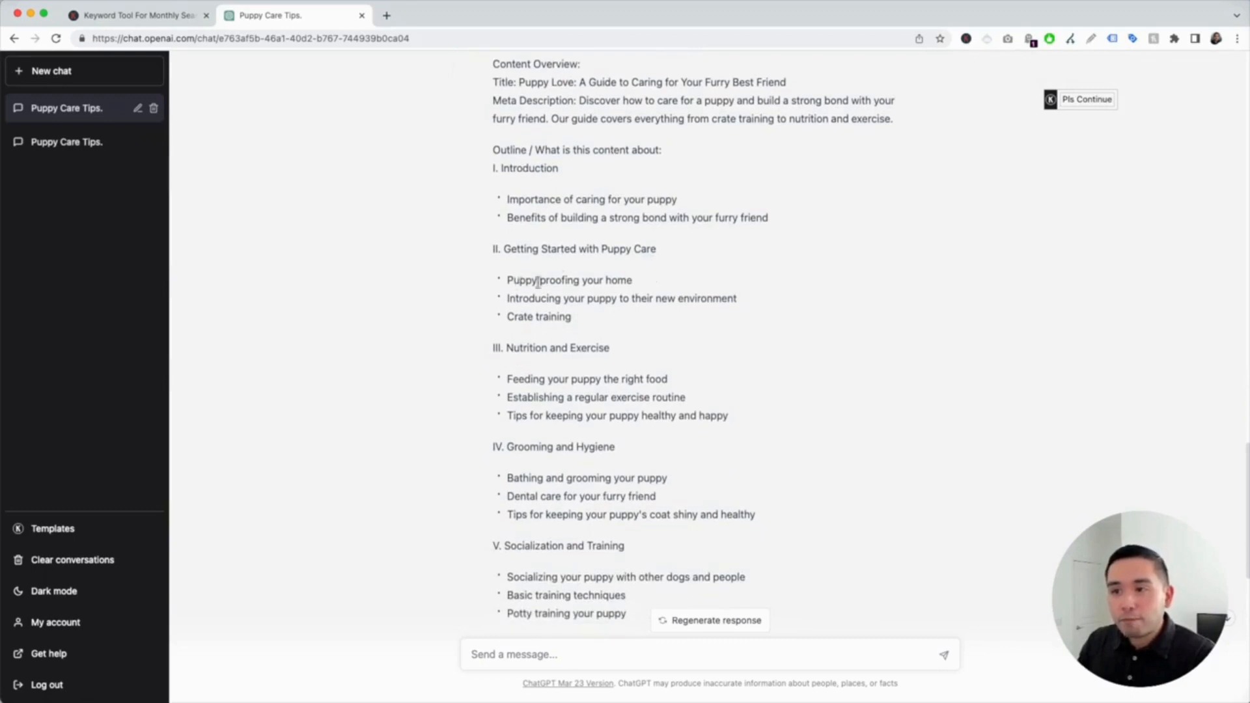
pyautogui.scroll(-10, 623, 282)
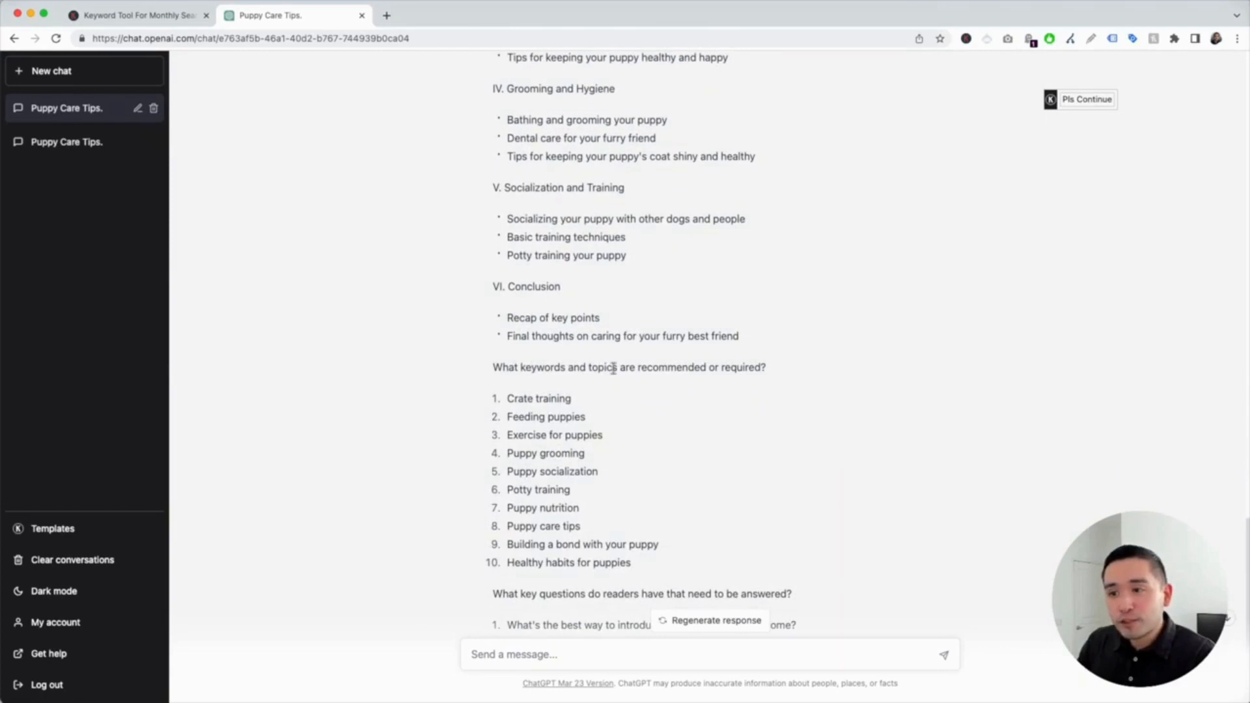
pyautogui.scroll(-1, 741, 370)
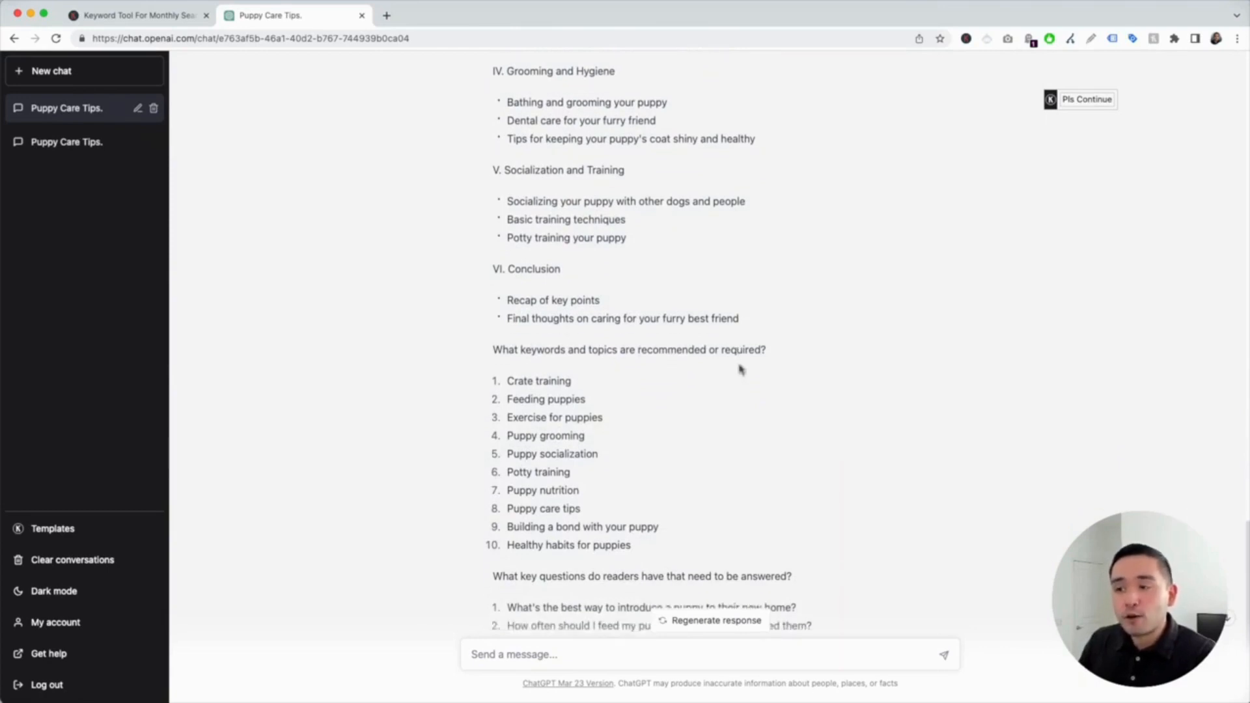
pyautogui.scroll(-5, 739, 365)
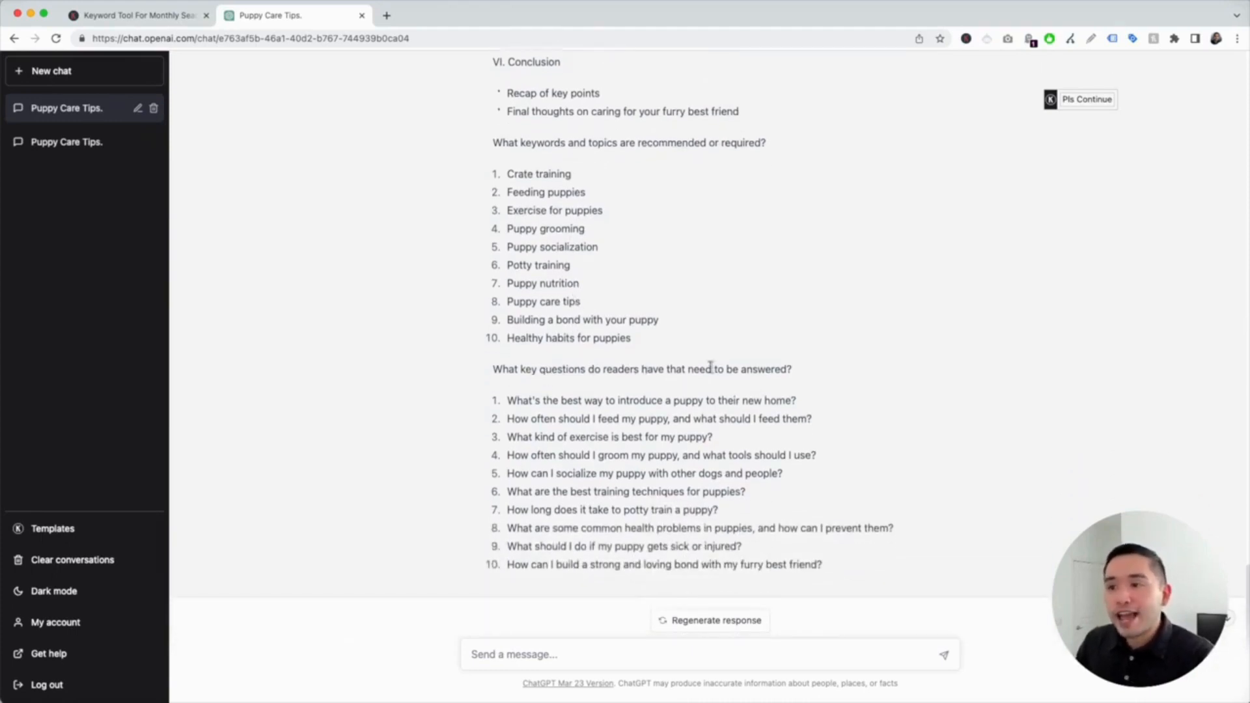
pyautogui.scroll(-1, 742, 389)
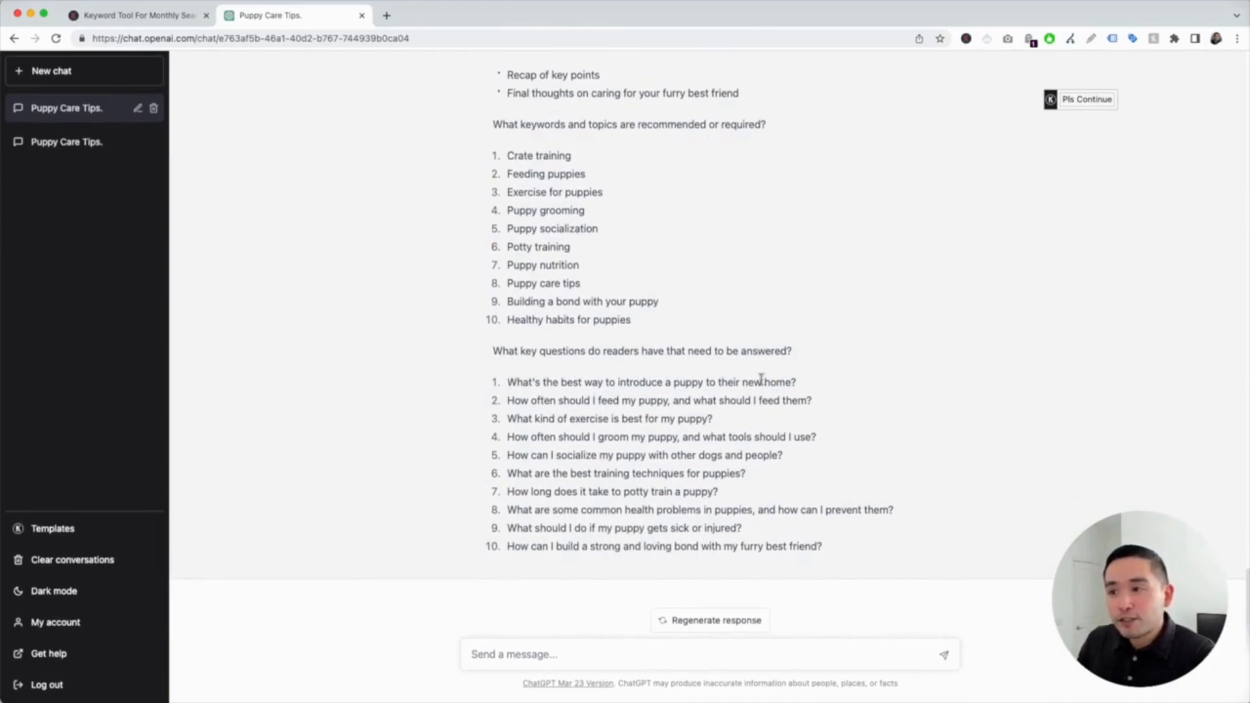
# Go through the brief's reader questions once more, then reread its overview, outline sections and keyword list.
pyautogui.moveTo(507, 401); pyautogui.dragTo(818, 545)
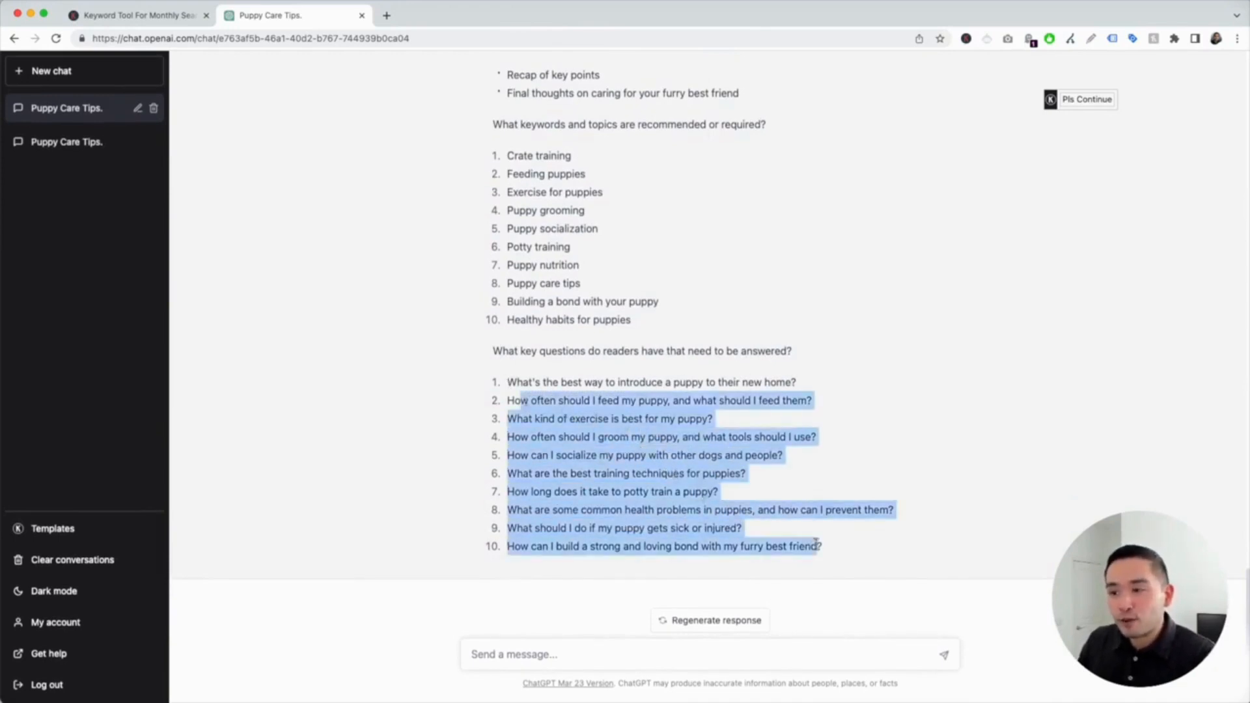
pyautogui.click(816, 546)
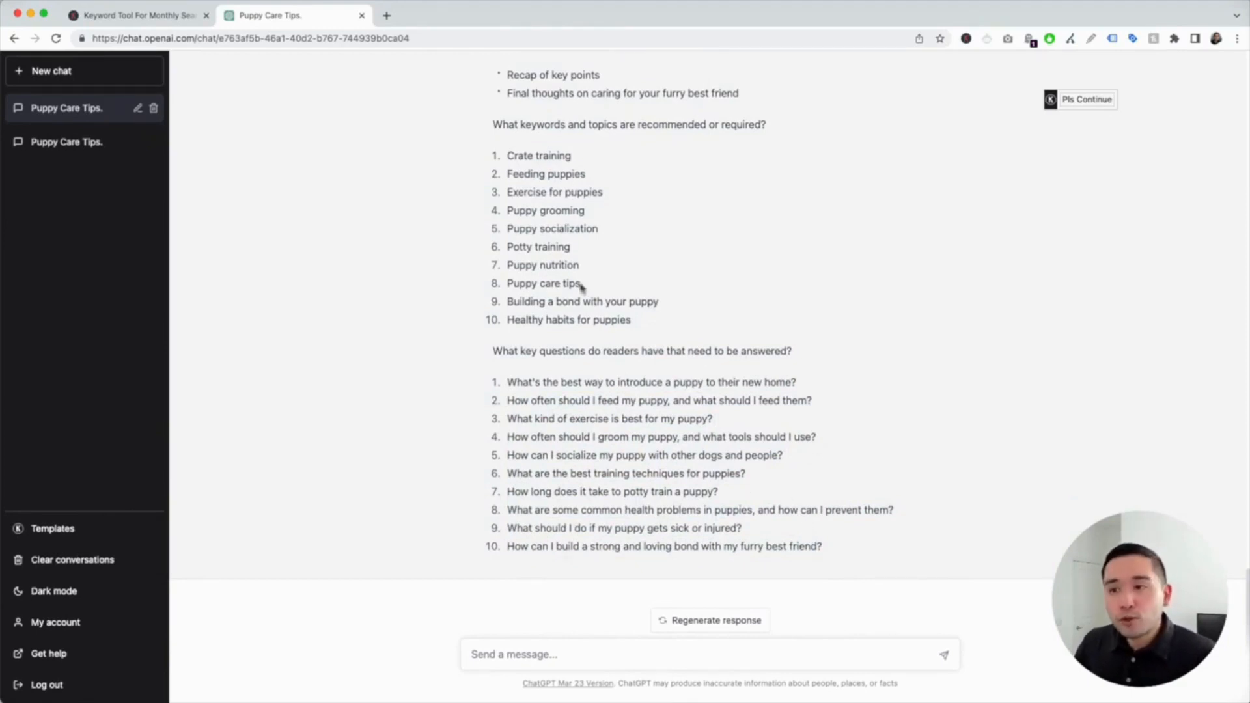
pyautogui.scroll(7, 608, 427)
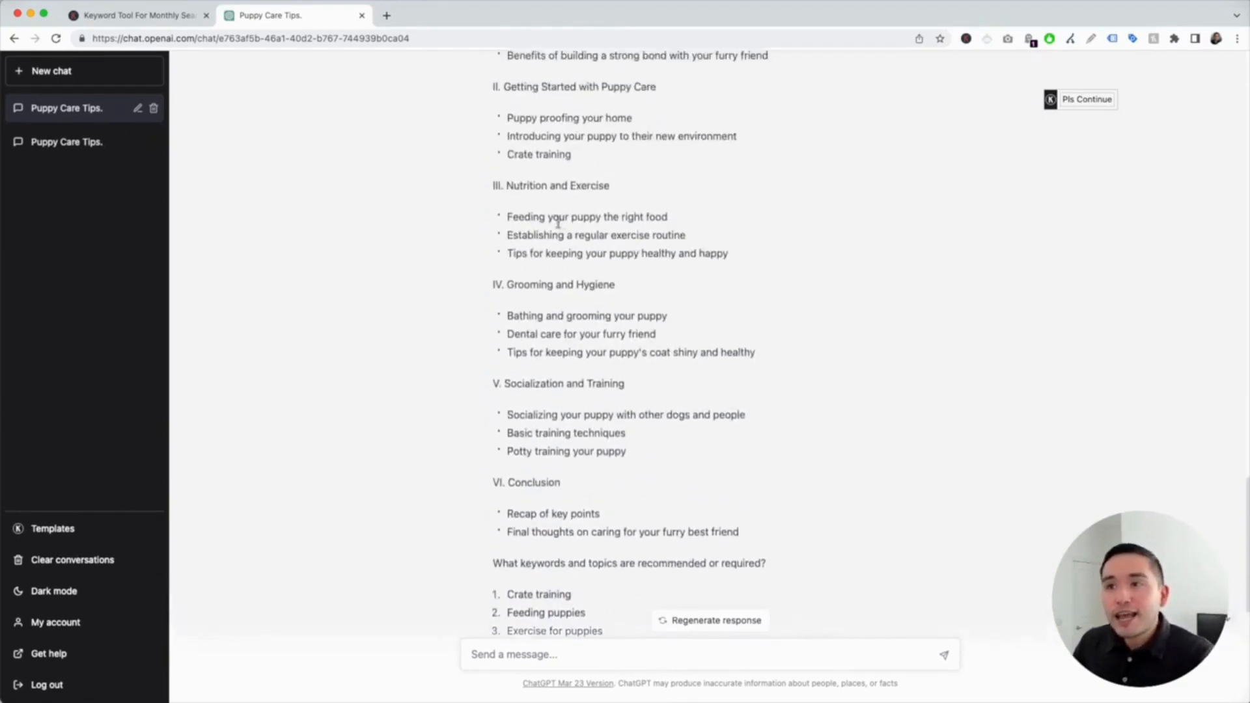
pyautogui.scroll(4, 558, 171)
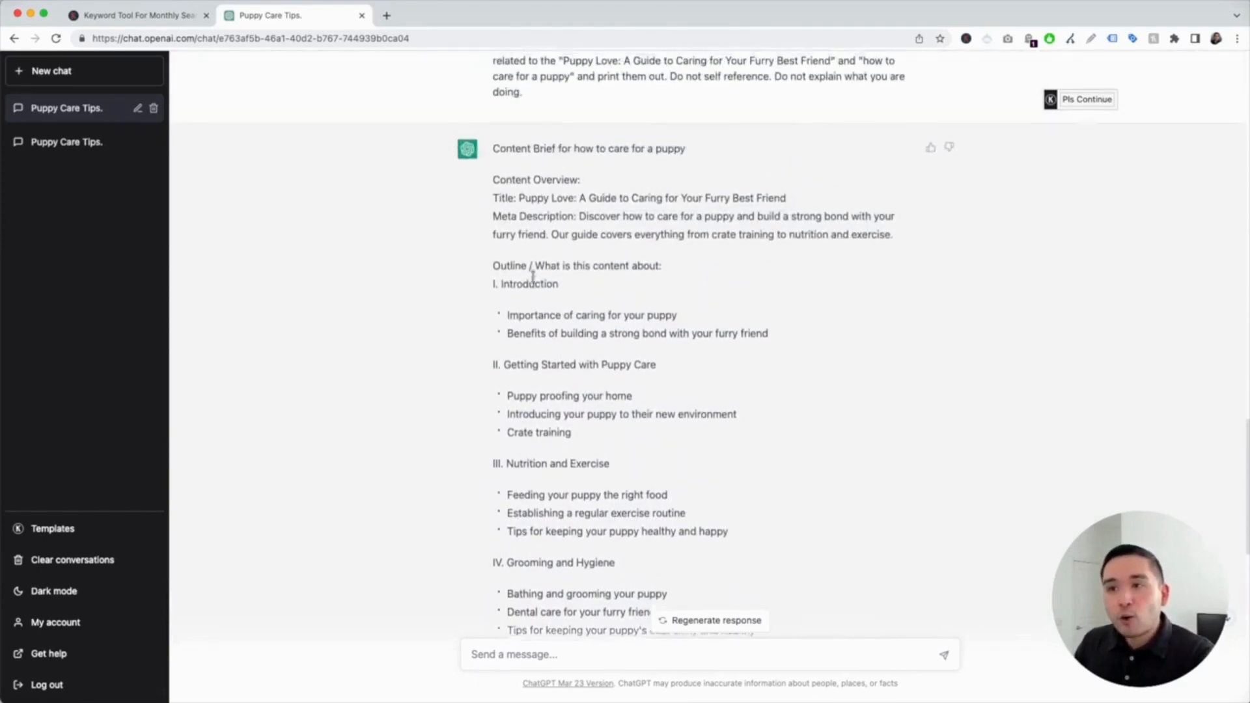
pyautogui.scroll(-1, 574, 516)
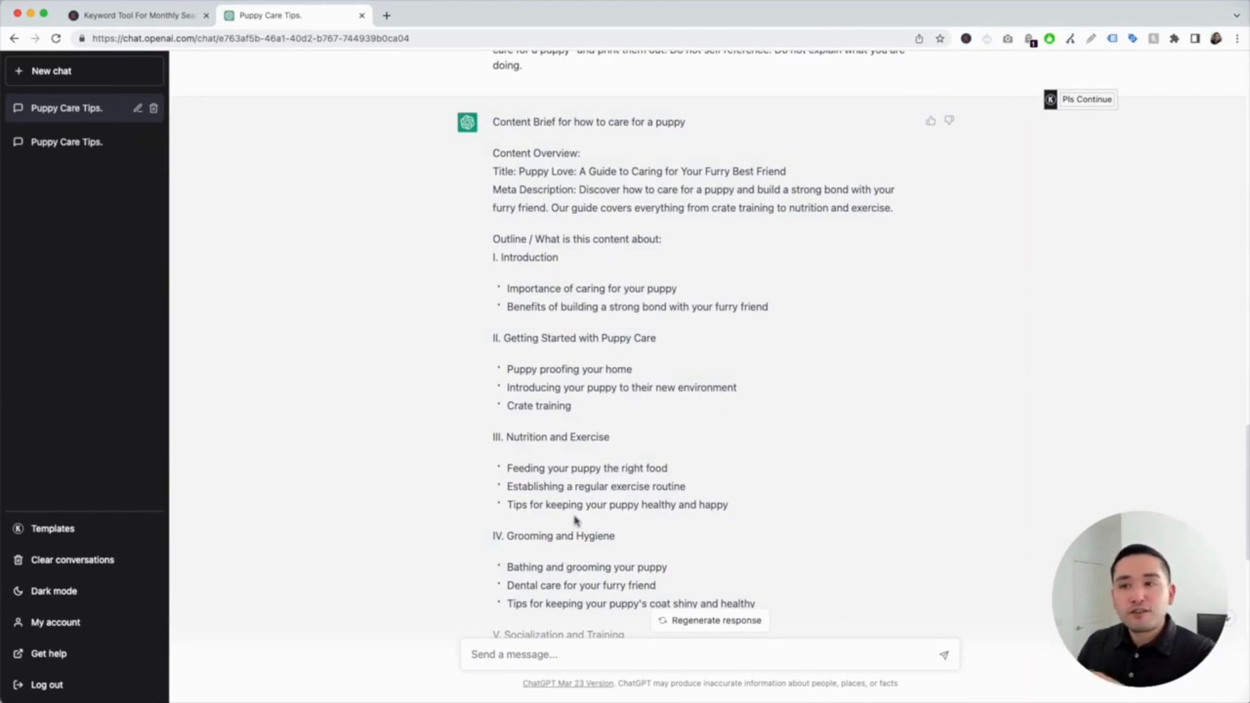
pyautogui.scroll(-6, 650, 328)
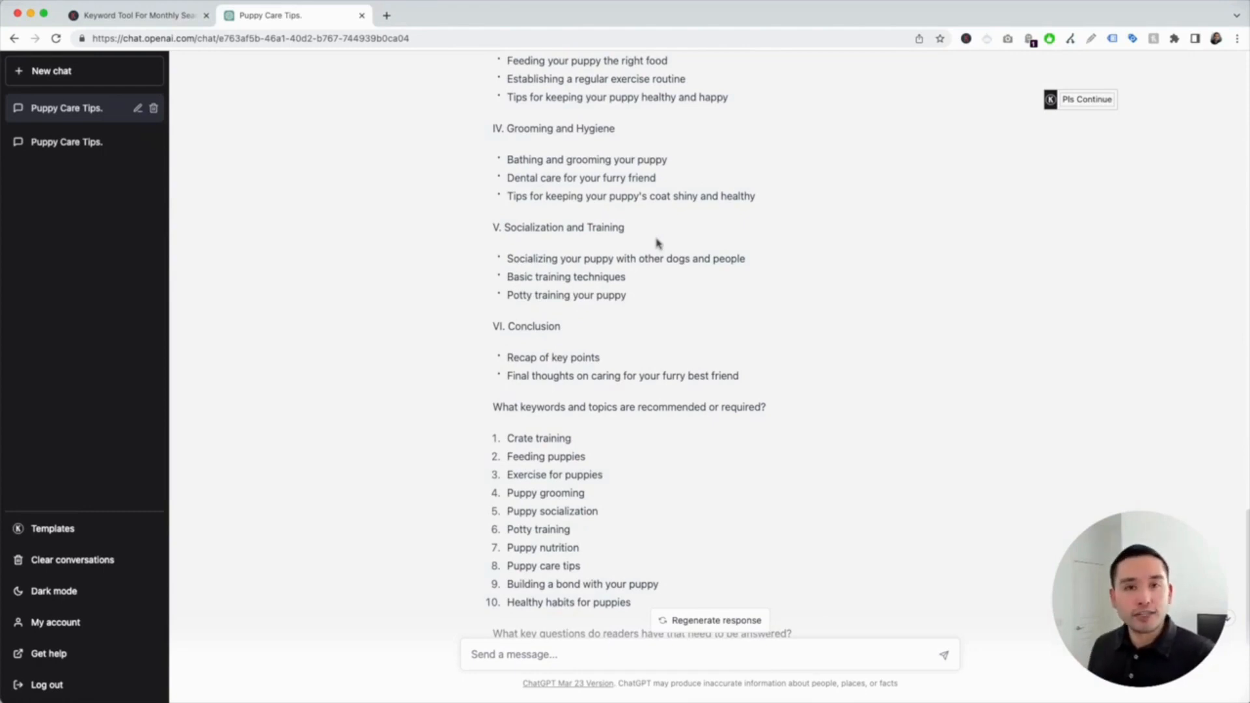
# Choose the Content Outline Generator template, keeping English, the Friendly voice tone and the Conversational writing style.
pyautogui.click(107, 531)
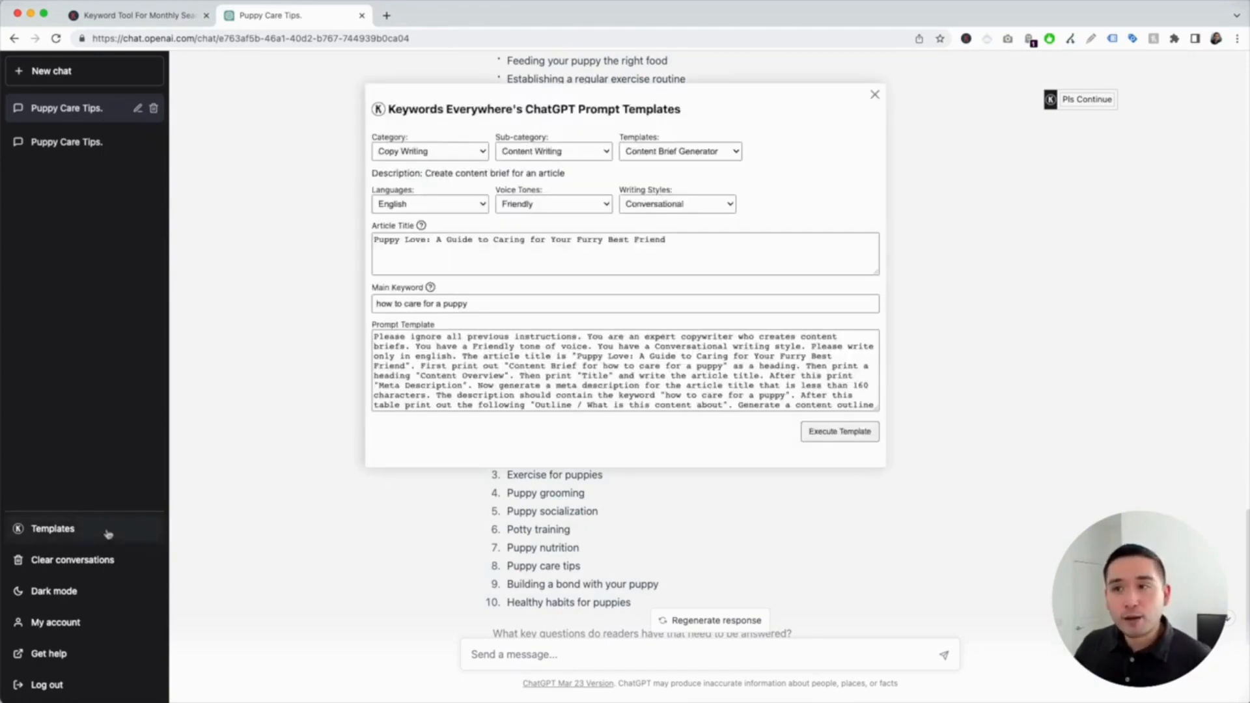
pyautogui.click(718, 152)
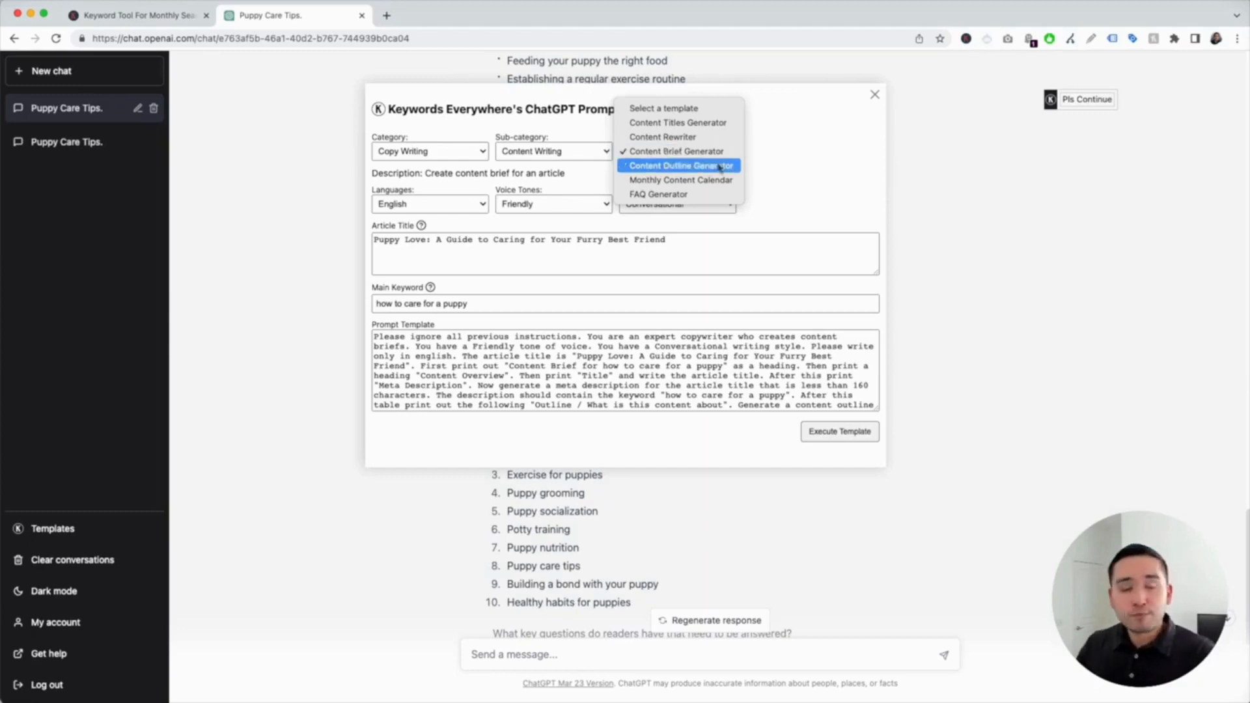
pyautogui.click(721, 168)
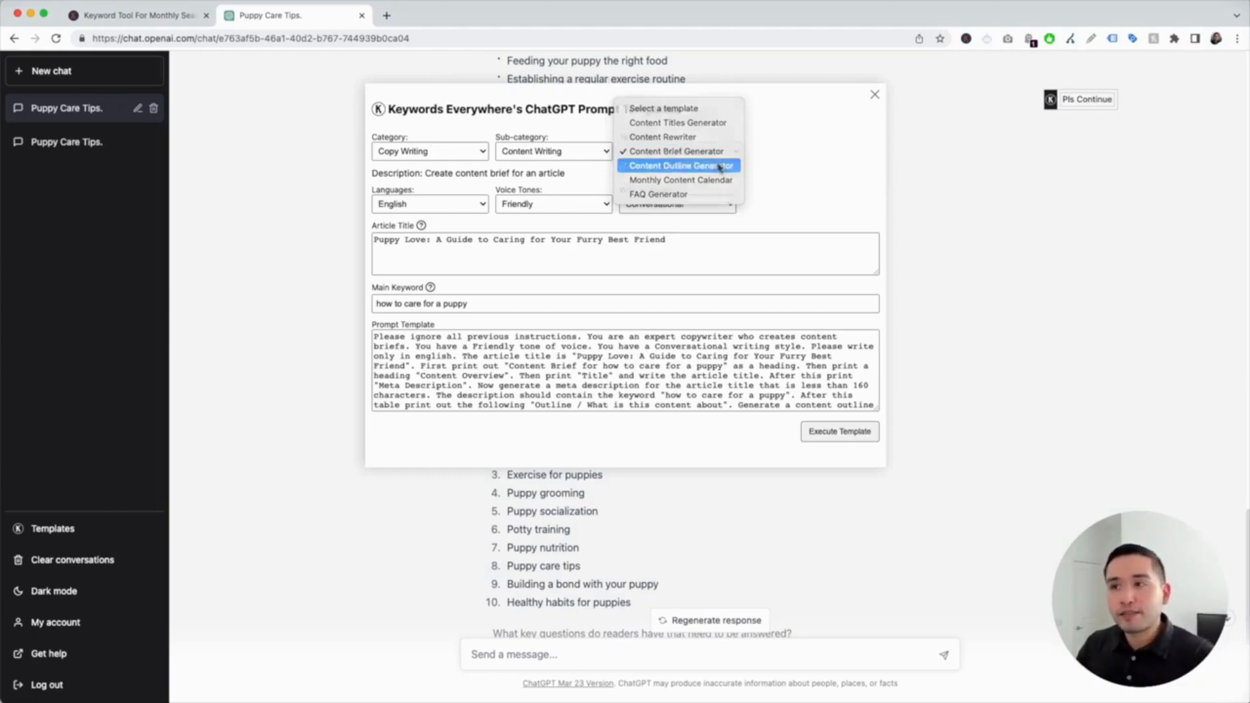
pyautogui.click(441, 203)
pyautogui.click(539, 204)
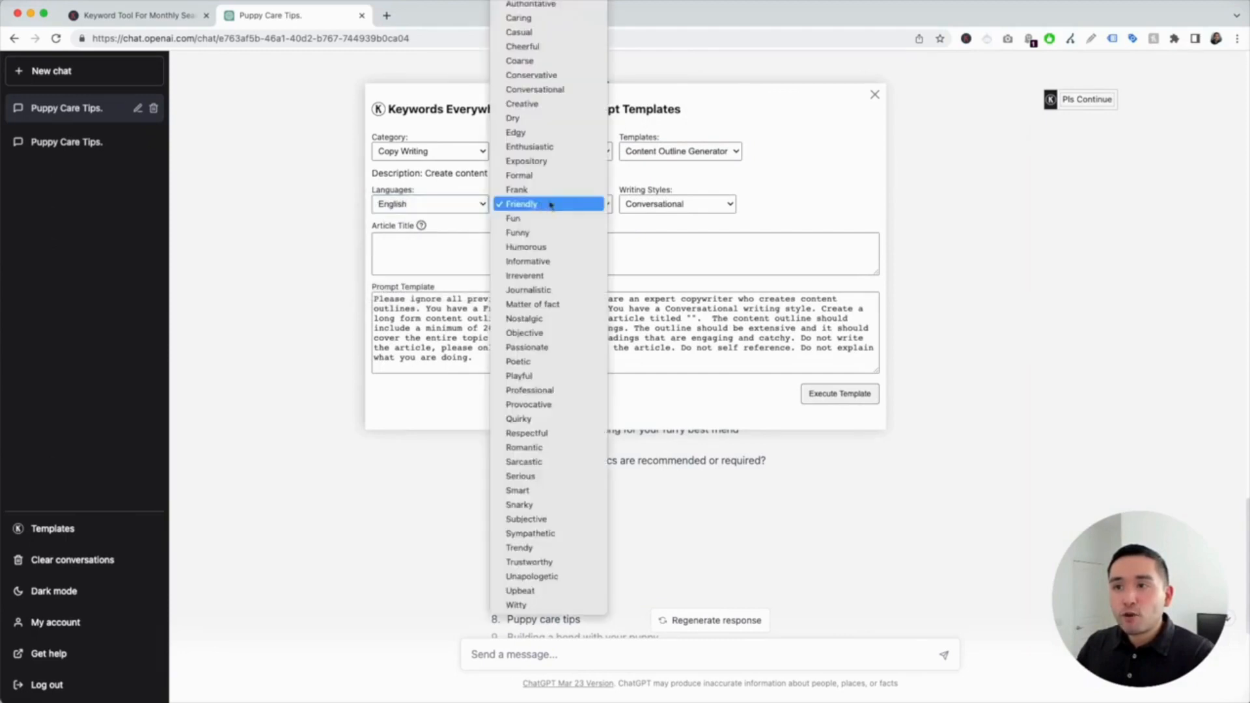
pyautogui.click(702, 204)
pyautogui.click(704, 202)
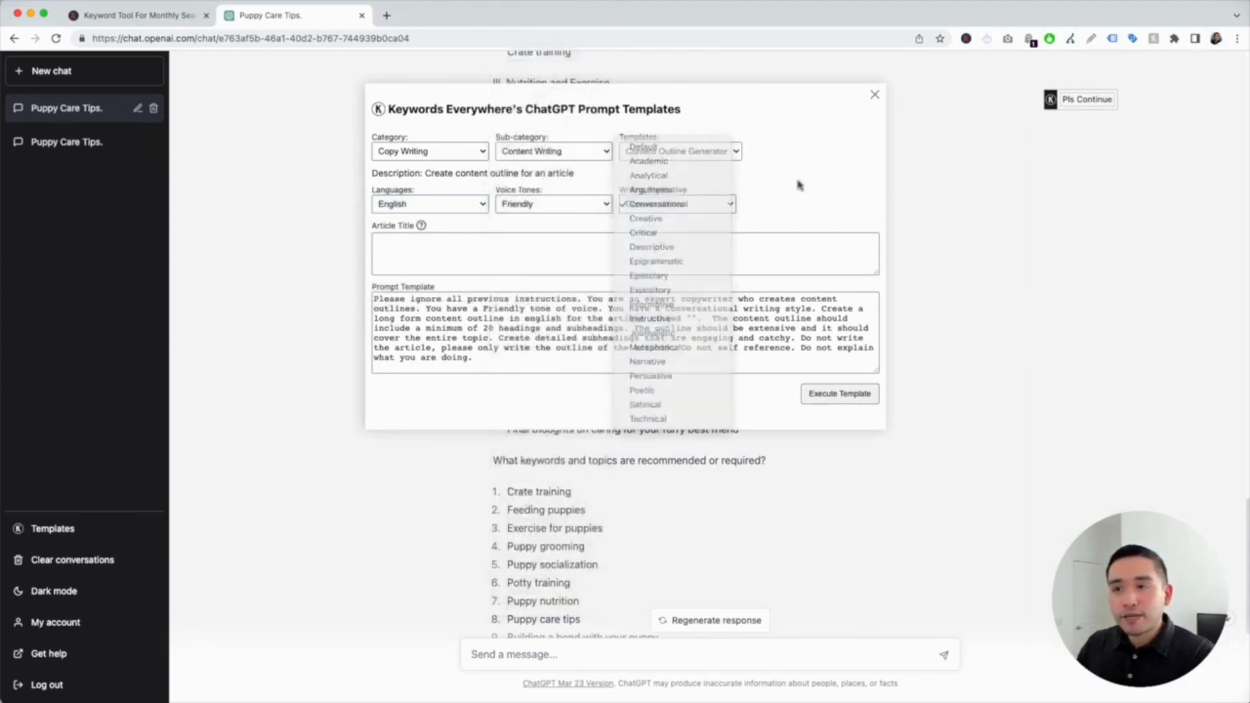
# Enter "Puppy Love: A Guide to Caring for Your Furry Best Friend" as the outline's article title and check the prompt text.
pyautogui.click(383, 245)
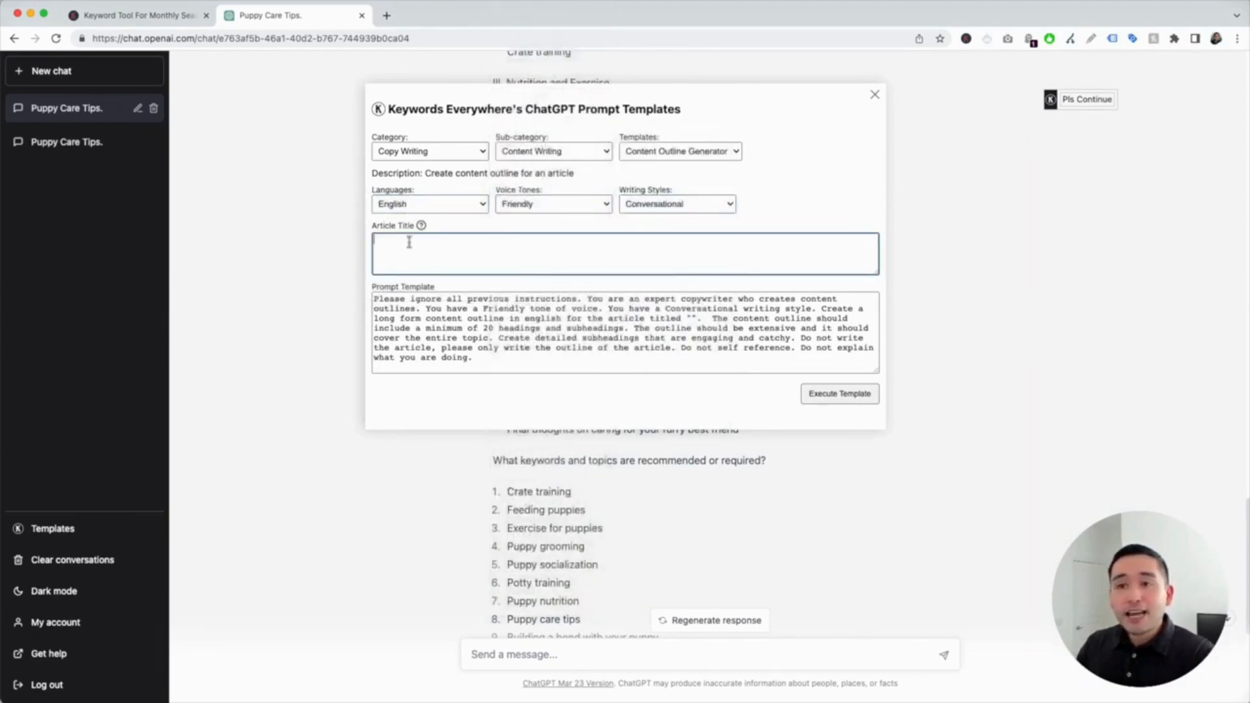
pyautogui.write('Puppy Love: A Guide to Caring for Your Furry Best Friend')
pyautogui.moveTo(390, 299); pyautogui.dragTo(815, 358)
pyautogui.click(816, 358)
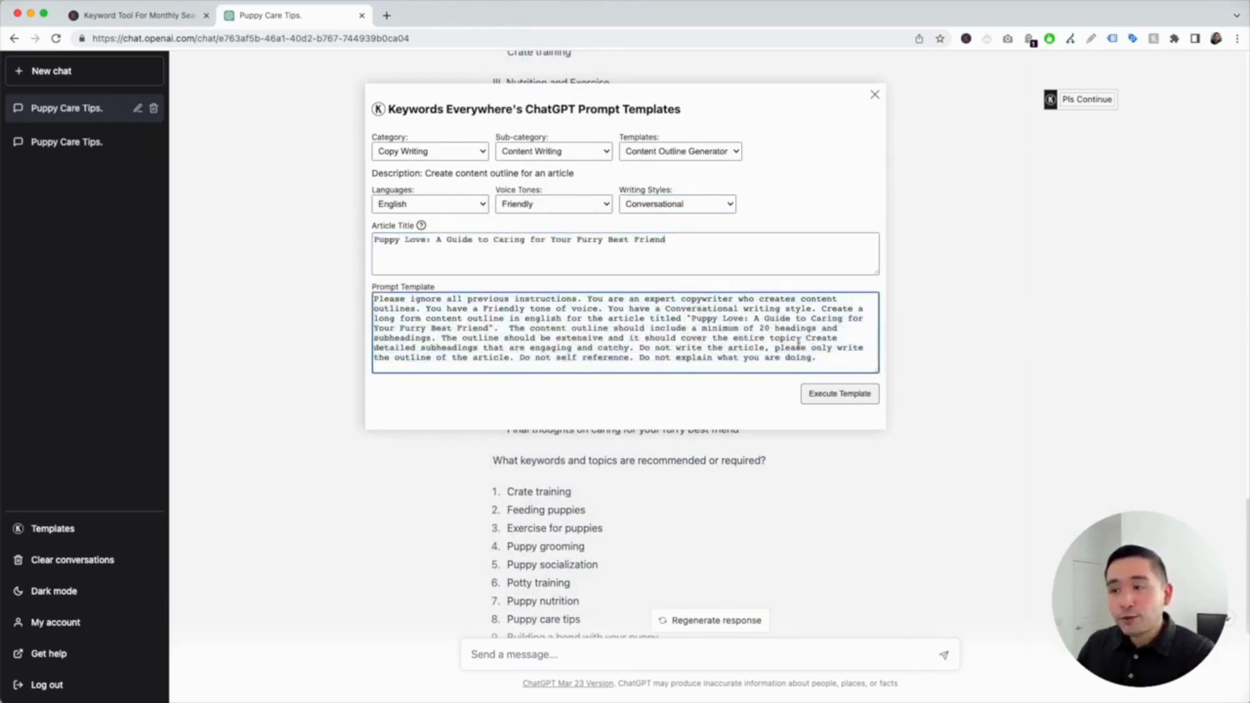
# Set the prompt's minimum number of headings and subheadings to 10 and execute the content outline template.
pyautogui.moveTo(529, 328); pyautogui.dragTo(437, 339)
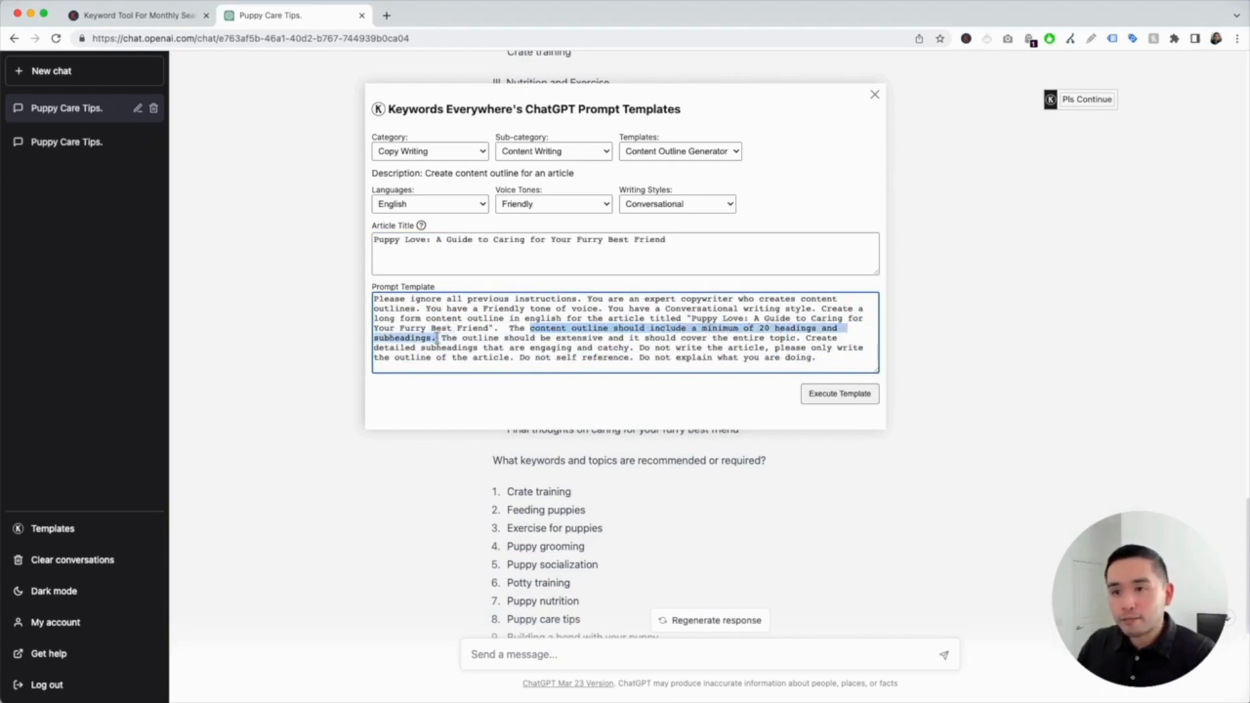
pyautogui.click(763, 329)
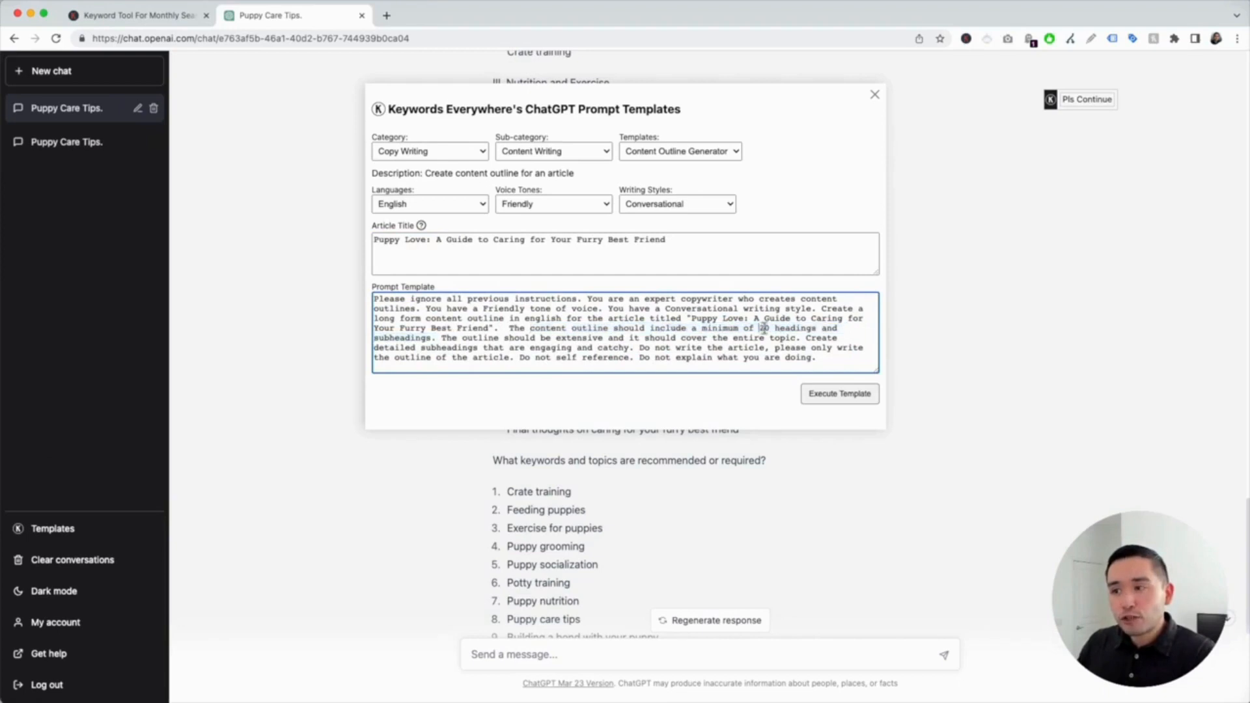
pyautogui.press('BackSpace')
pyautogui.write('1')
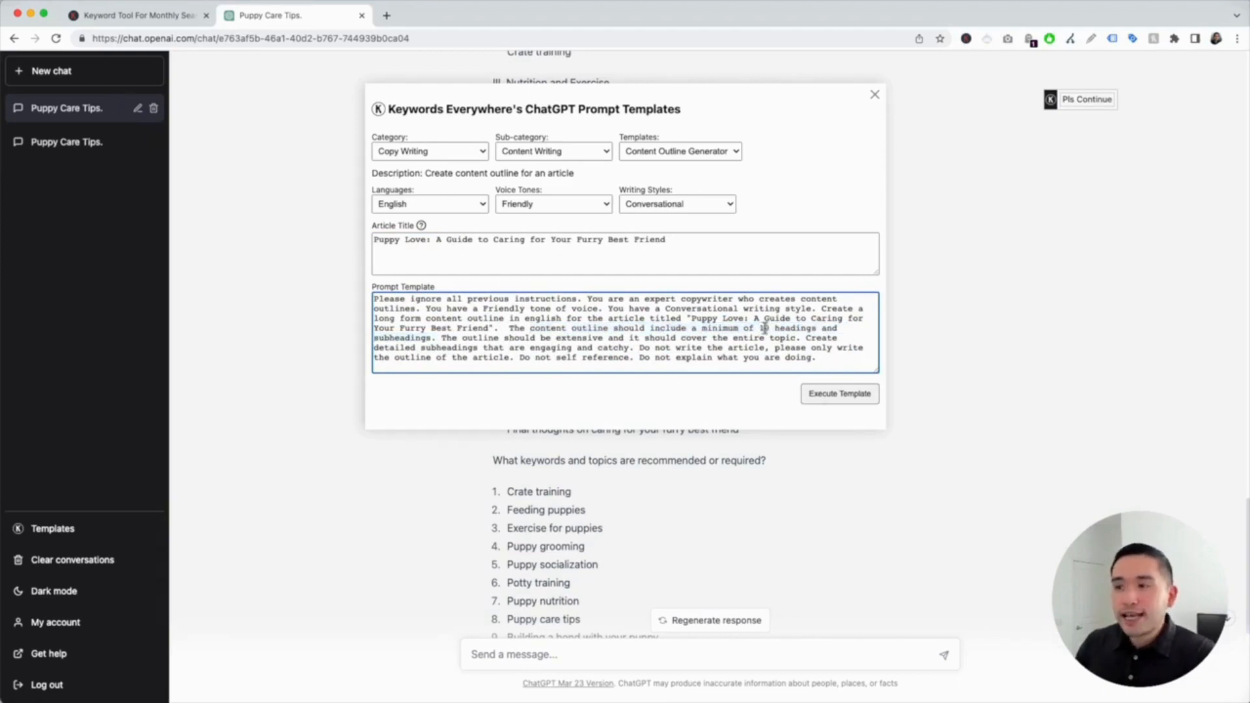
pyautogui.click(838, 396)
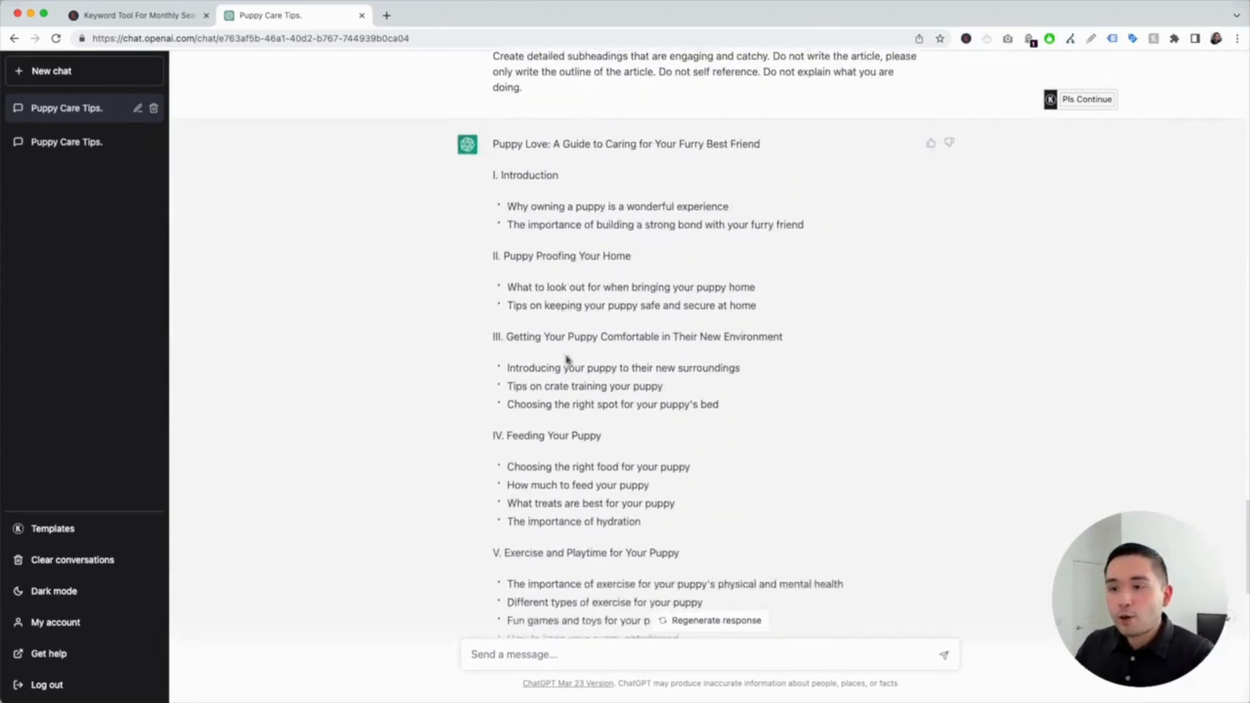
# Review the generated content outline, examining its section headings and the subheadings under each one through to the conclusion.
pyautogui.scroll(-15, 569, 361)
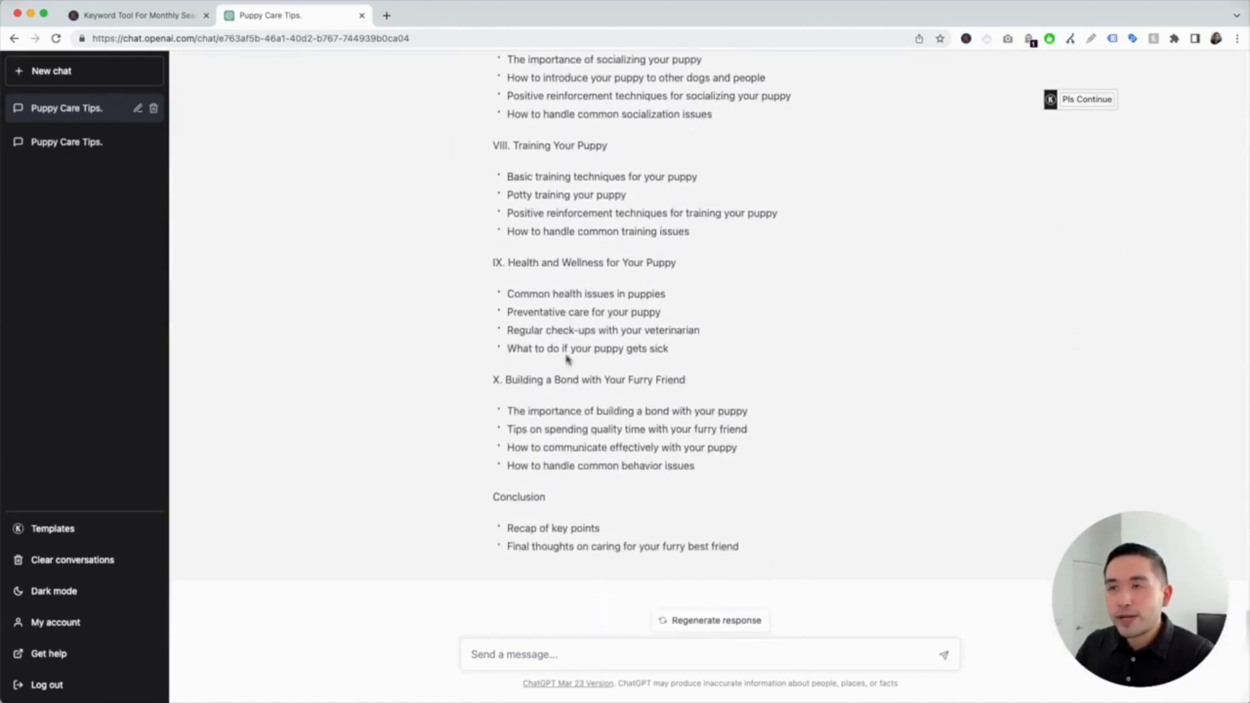
pyautogui.scroll(20, 564, 356)
pyautogui.moveTo(505, 260); pyautogui.dragTo(595, 339)
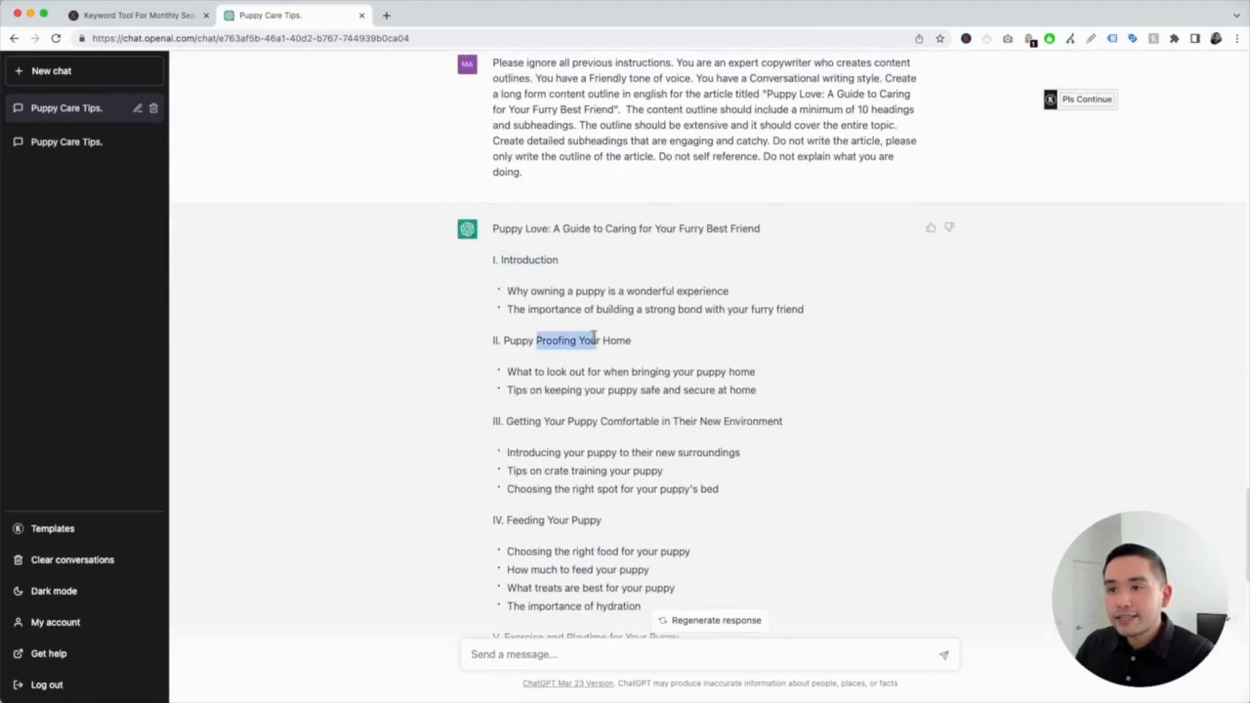
pyautogui.moveTo(523, 420); pyautogui.dragTo(574, 422)
pyautogui.moveTo(533, 374); pyautogui.dragTo(579, 412)
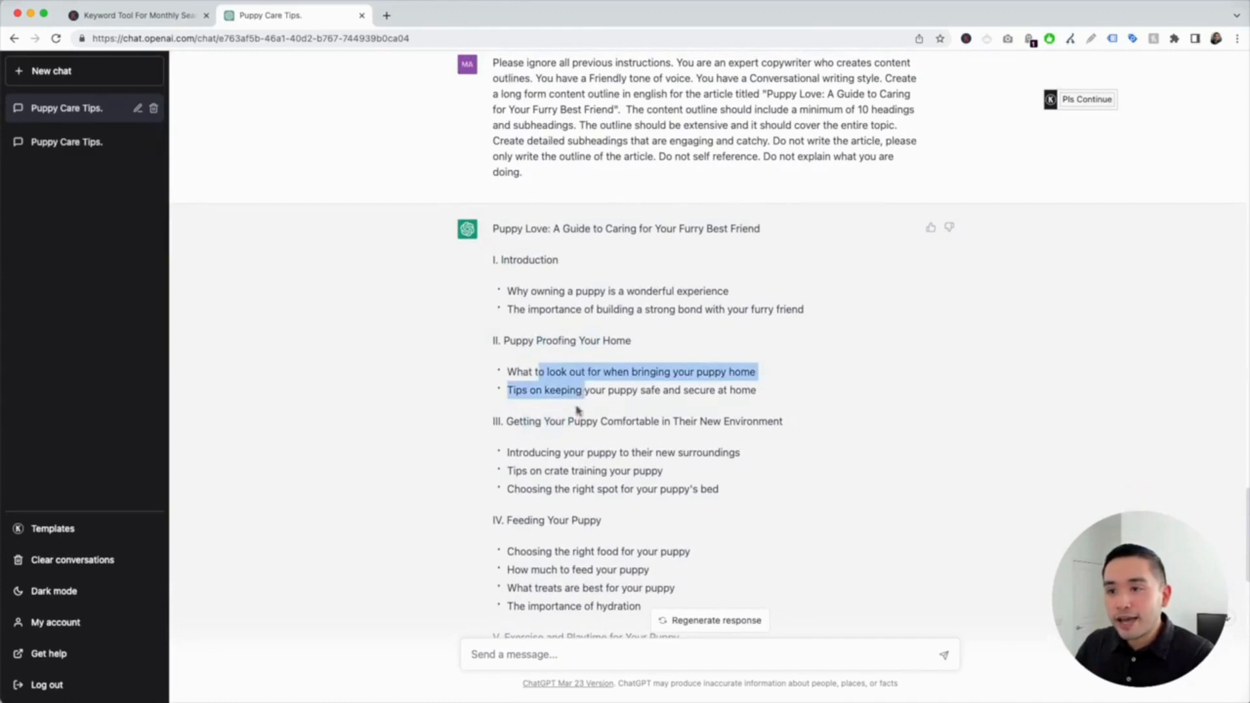
pyautogui.click(520, 456)
pyautogui.scroll(-2, 567, 429)
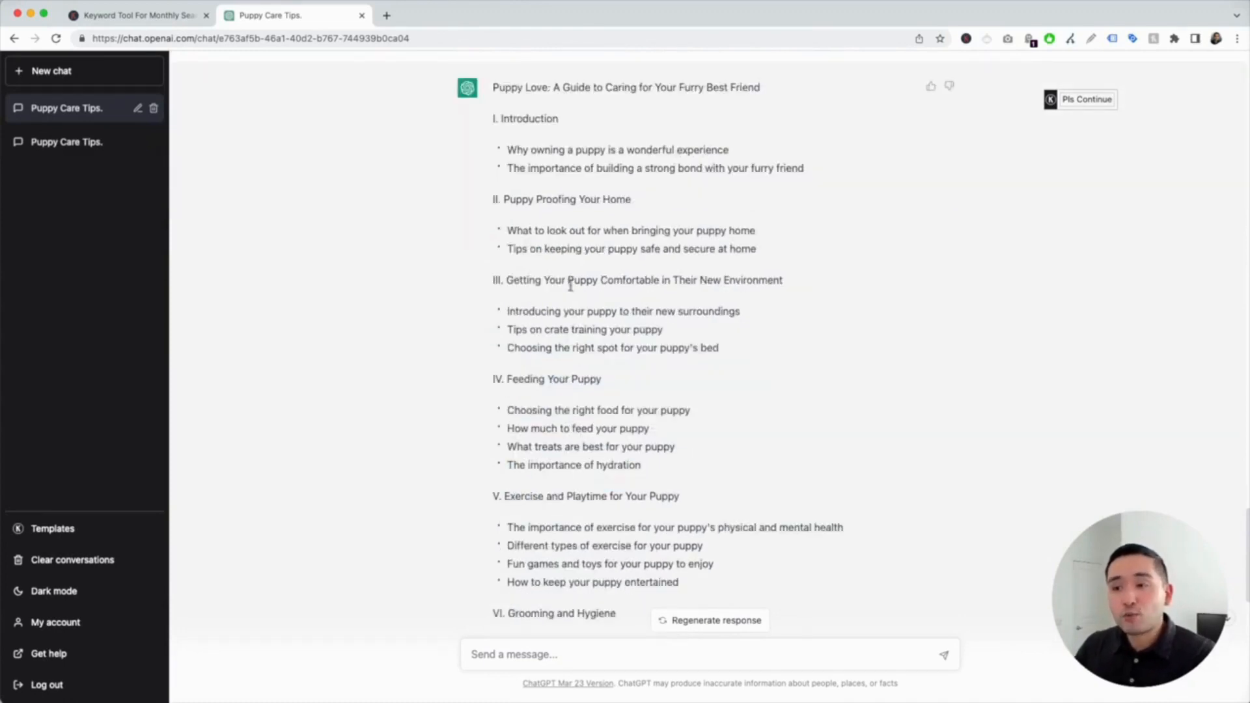
pyautogui.moveTo(528, 168); pyautogui.dragTo(647, 488)
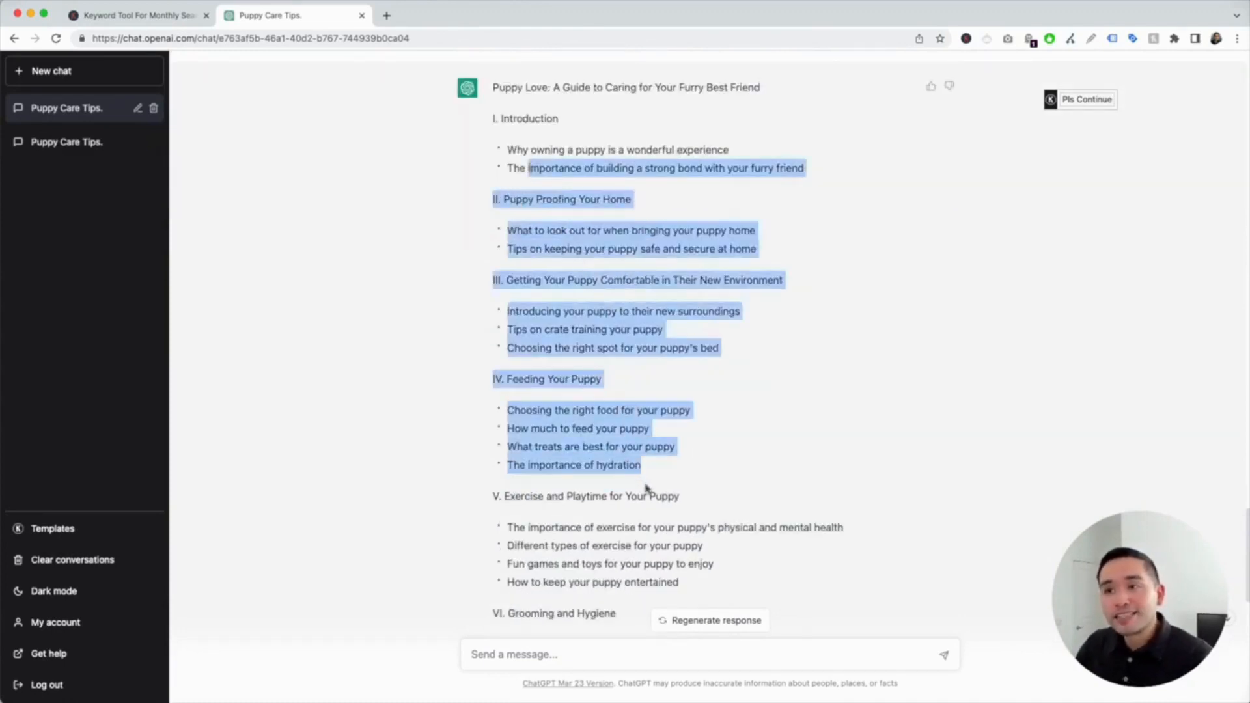
pyautogui.click(647, 485)
pyautogui.scroll(-8, 539, 337)
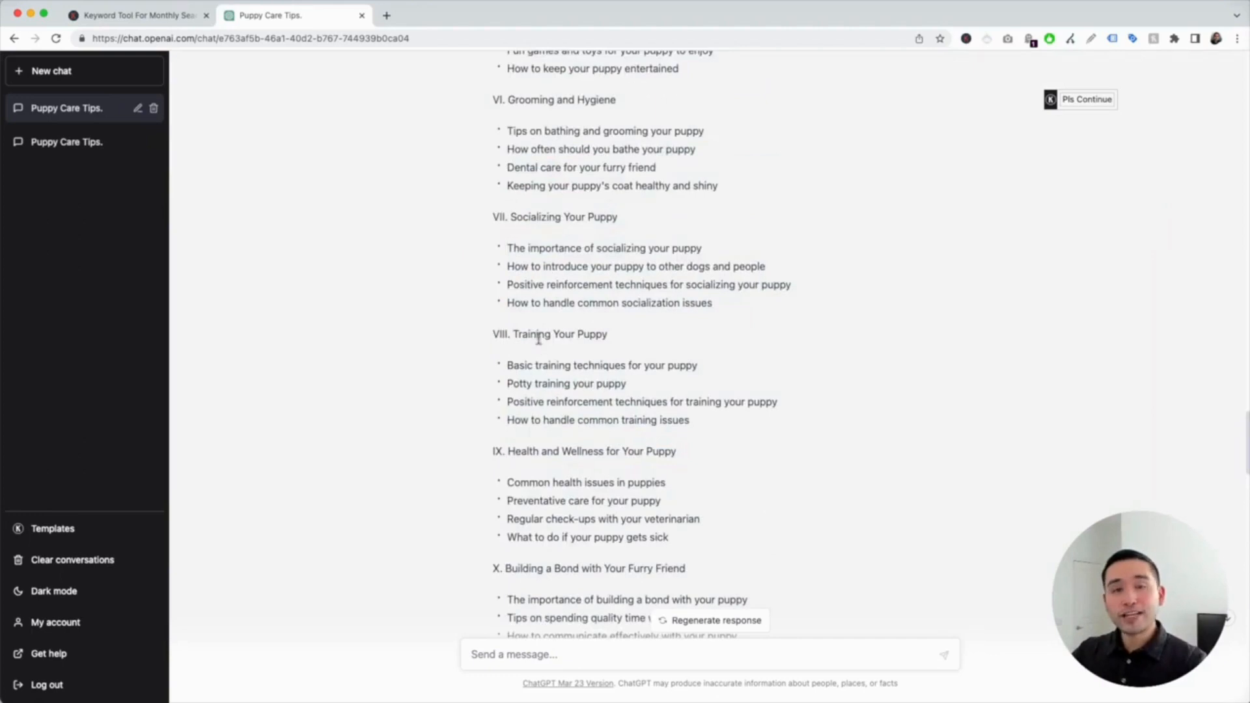
# Start a new chat and choose the Monthly Content Calendar prompt template.
pyautogui.click(58, 71)
pyautogui.click(65, 528)
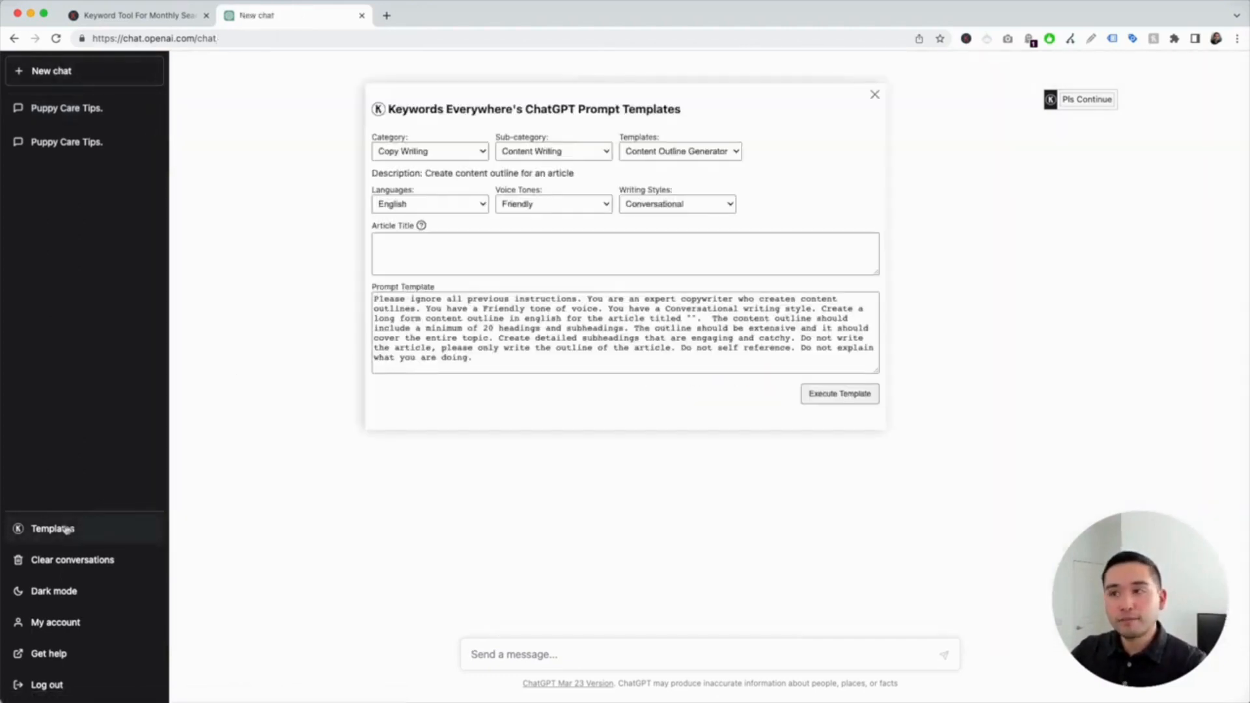
pyautogui.click(691, 152)
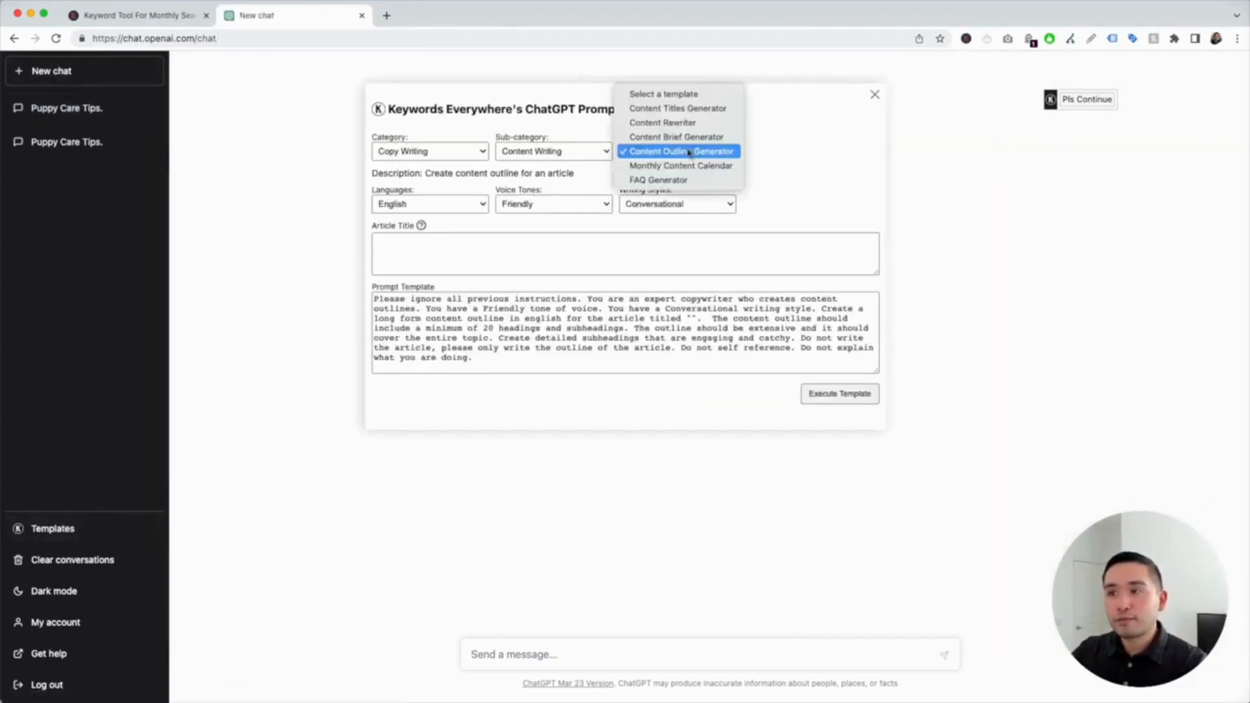
pyautogui.click(726, 168)
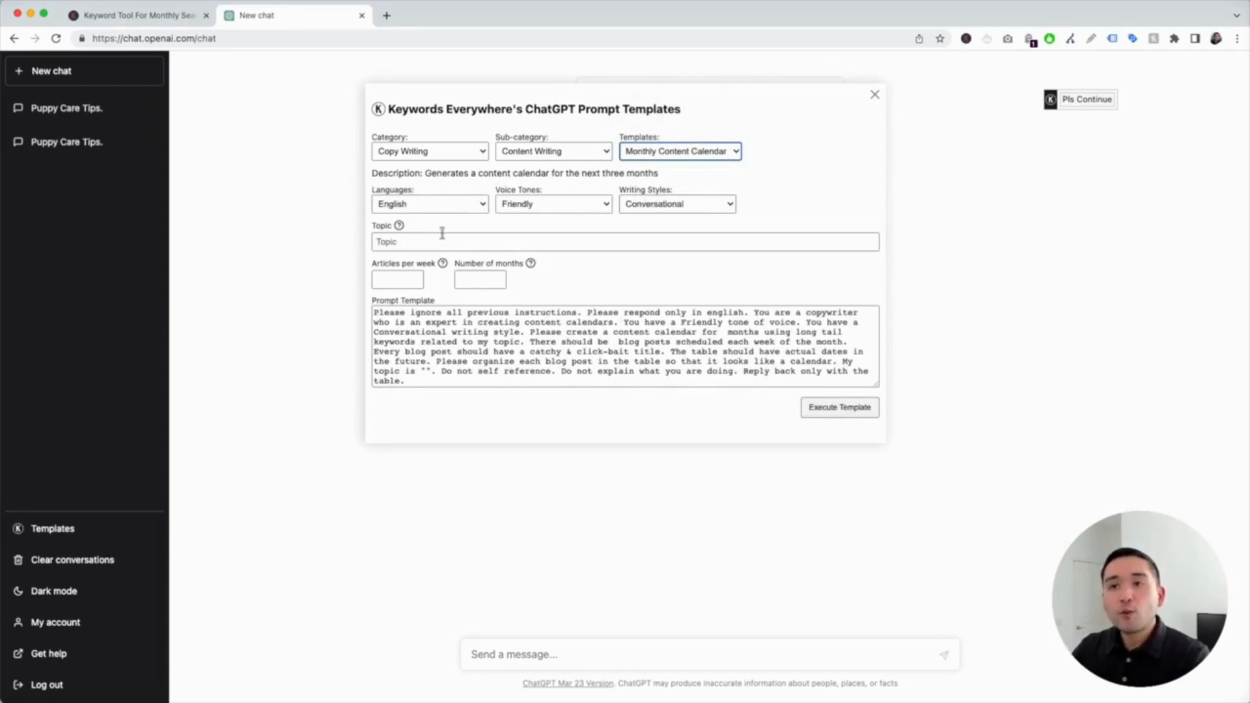
# Set the content calendar's topic to "how to care for a puppy".
pyautogui.click(397, 242)
pyautogui.moveTo(399, 226)
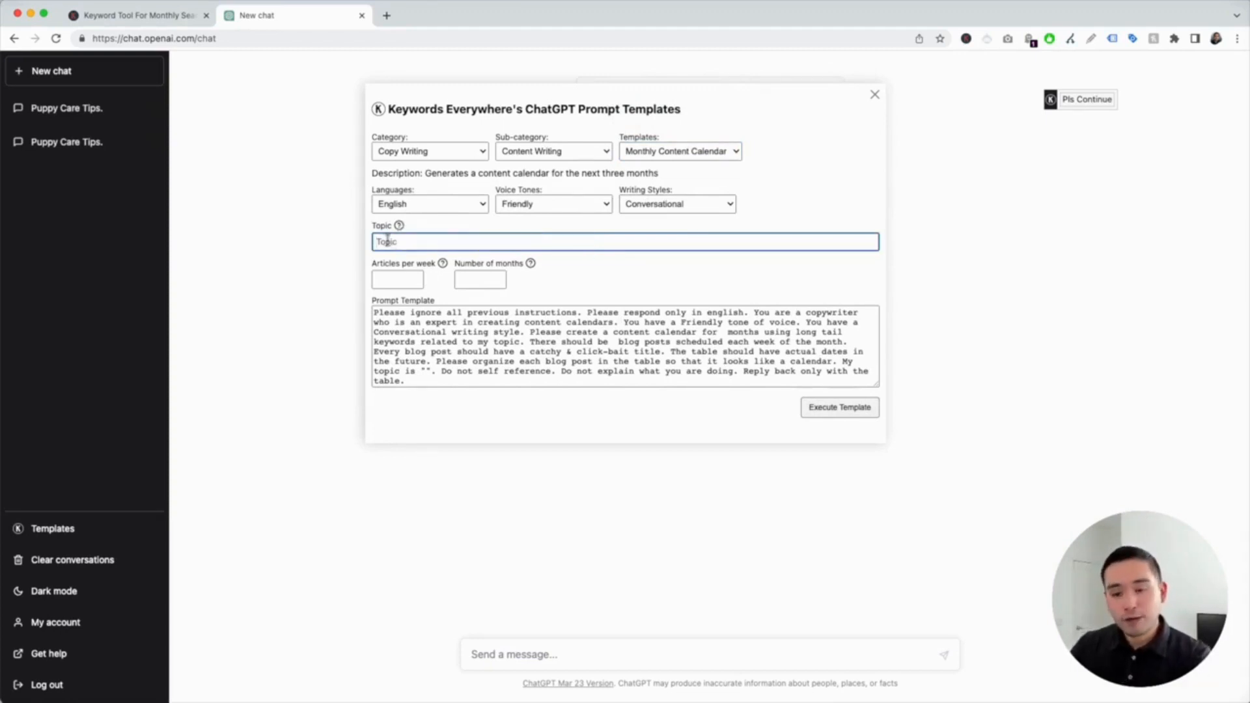
pyautogui.write('how to care for ')
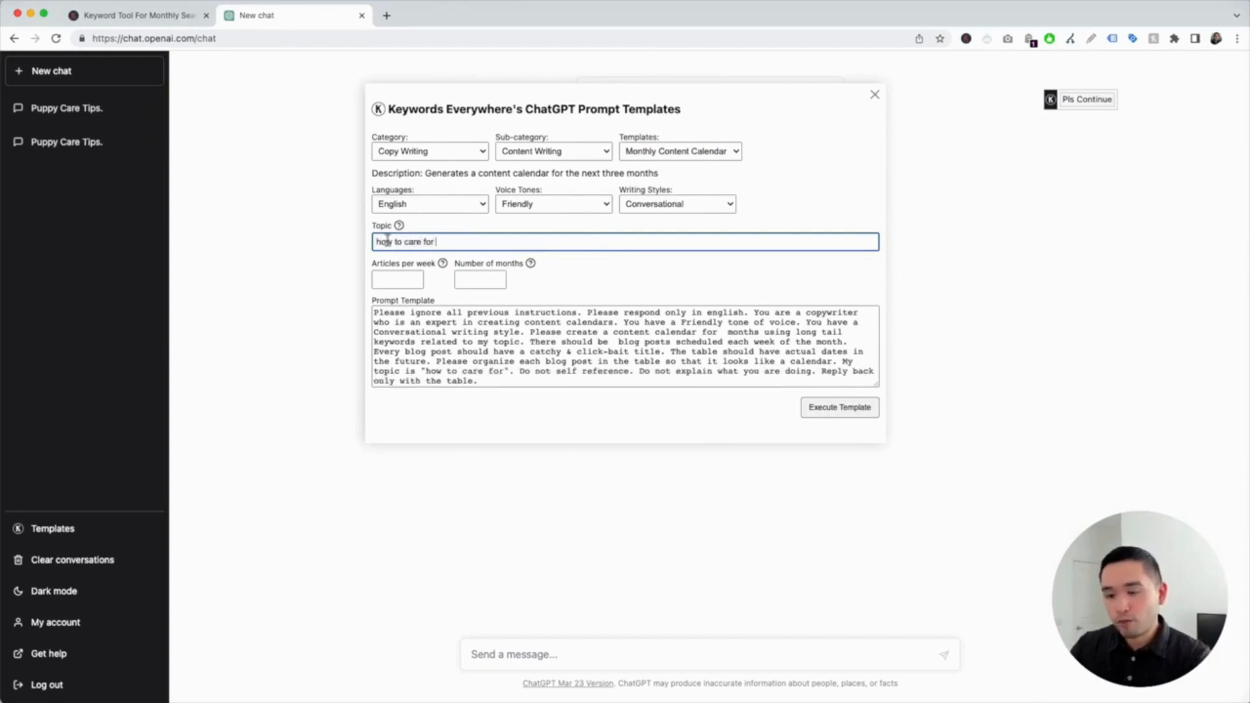
pyautogui.write('a puppy')
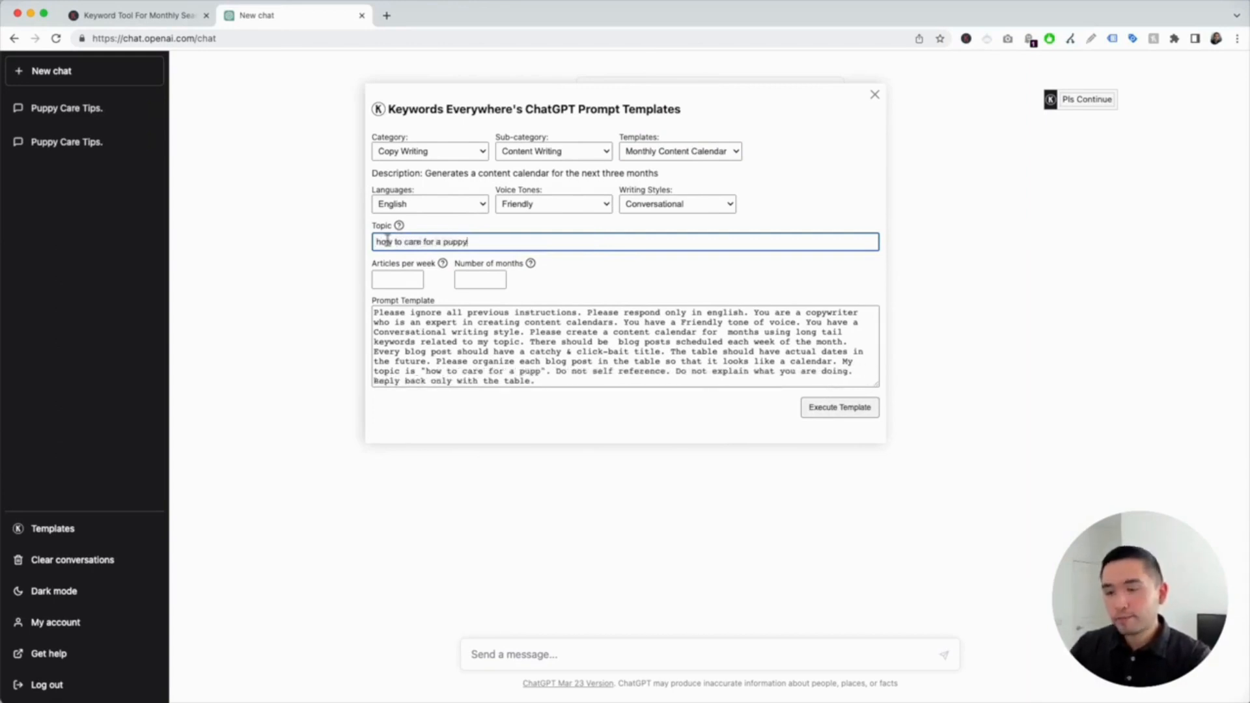
# Set the content calendar to 2 articles per week over 3 months.
pyautogui.click(402, 278)
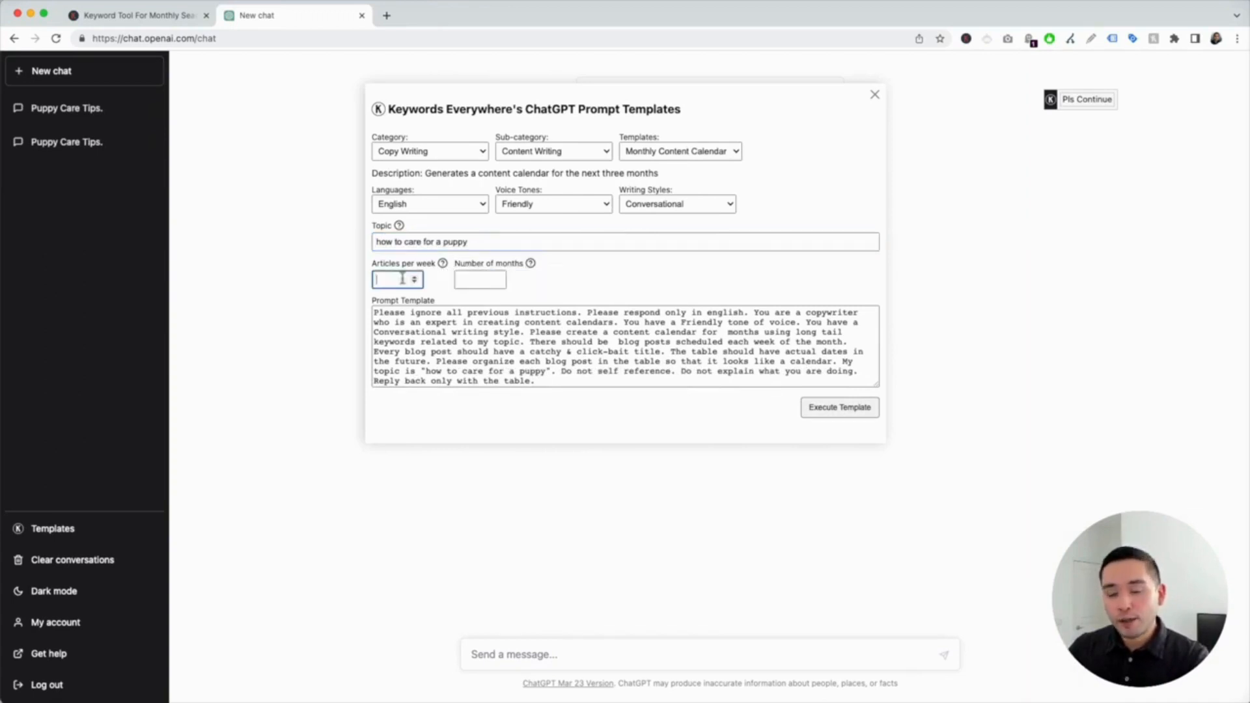
pyautogui.write('2')
pyautogui.moveTo(531, 263)
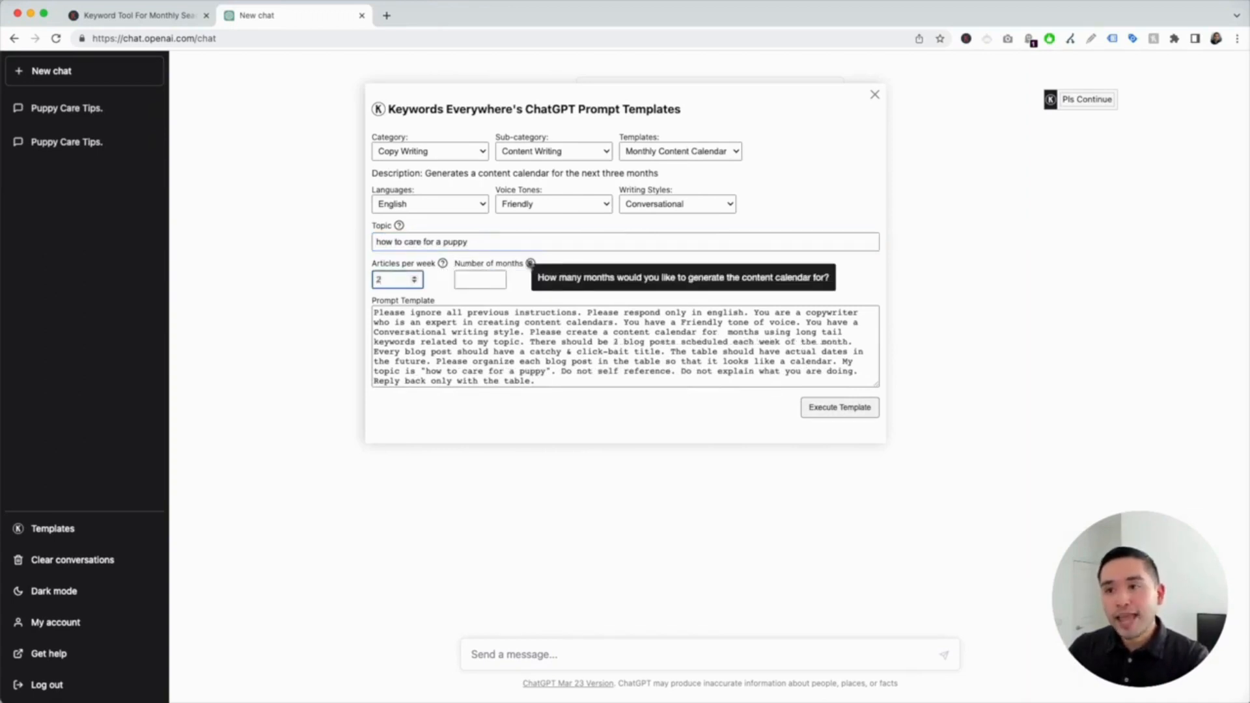
pyautogui.click(473, 275)
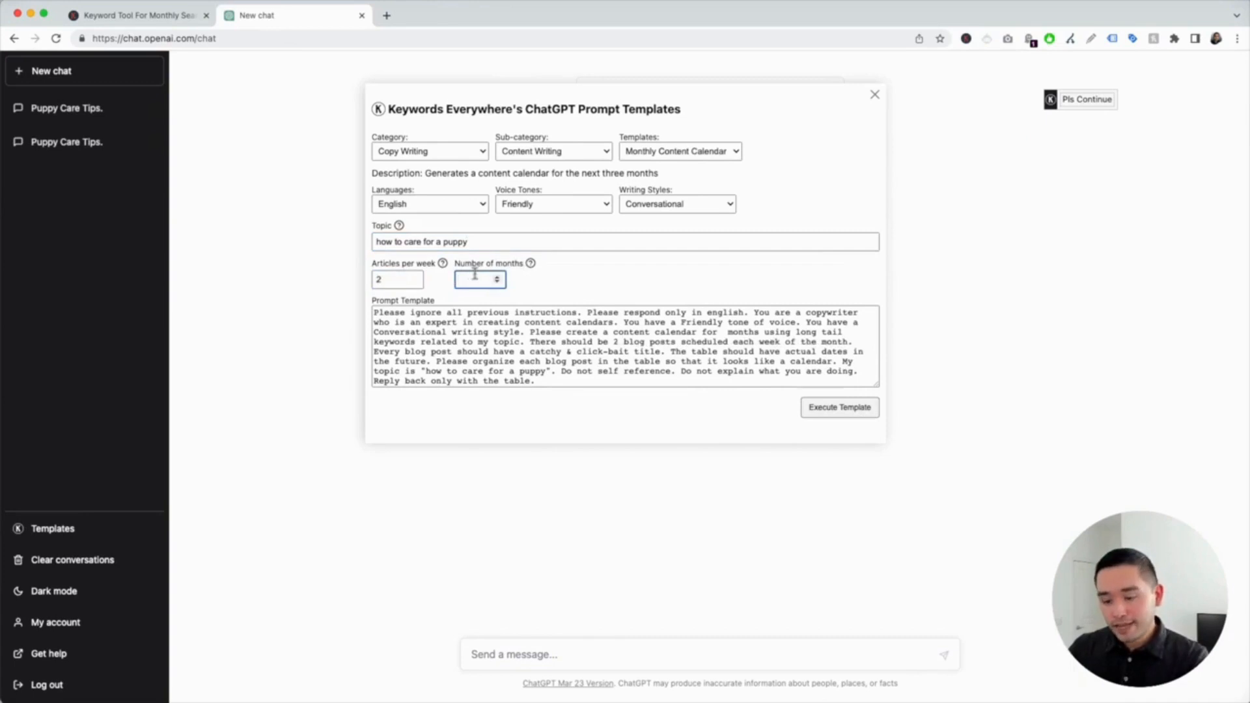
pyautogui.write('3')
# Check the topic, post frequency and month count in the calendar prompt, then execute the content calendar template.
pyautogui.moveTo(384, 313); pyautogui.dragTo(572, 380)
pyautogui.click(551, 368)
pyautogui.moveTo(473, 332); pyautogui.dragTo(638, 361)
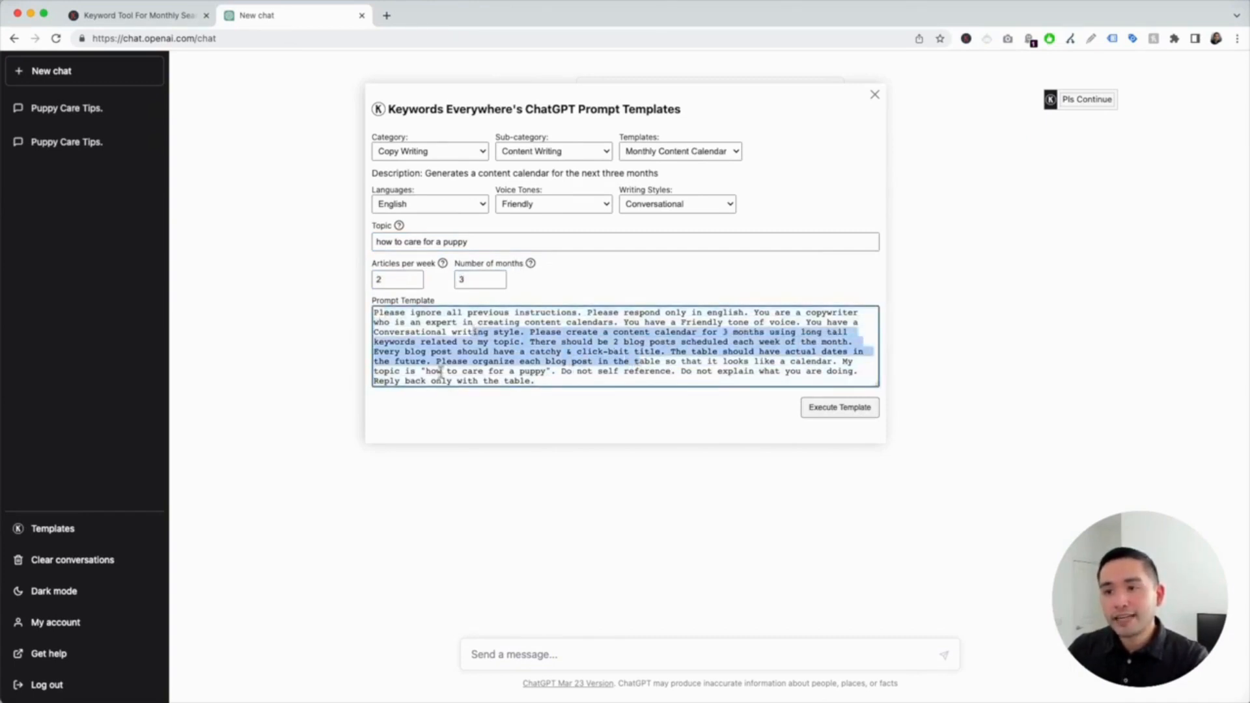
pyautogui.moveTo(440, 372); pyautogui.dragTo(544, 372)
pyautogui.press('cmd+c')
pyautogui.click(840, 410)
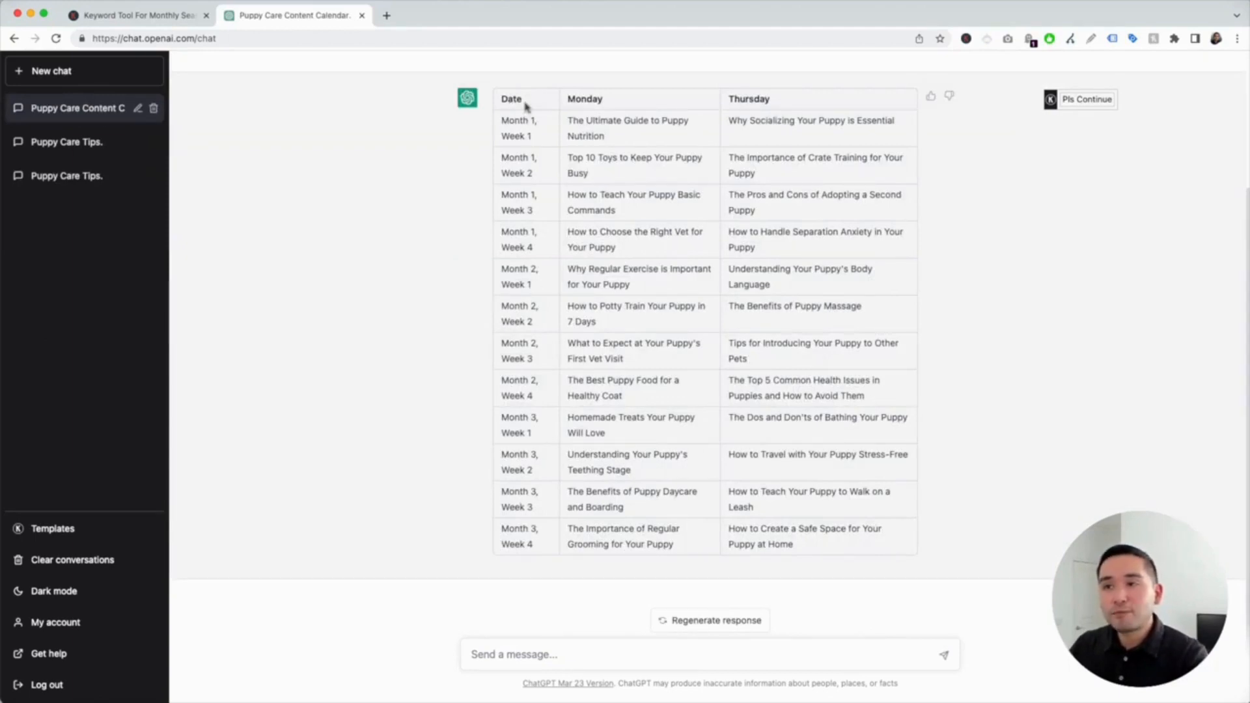
# Examine the Monday and Thursday blog post titles in the generated puppy content calendar.
pyautogui.moveTo(568, 120); pyautogui.dragTo(594, 134)
pyautogui.moveTo(736, 120); pyautogui.dragTo(834, 122)
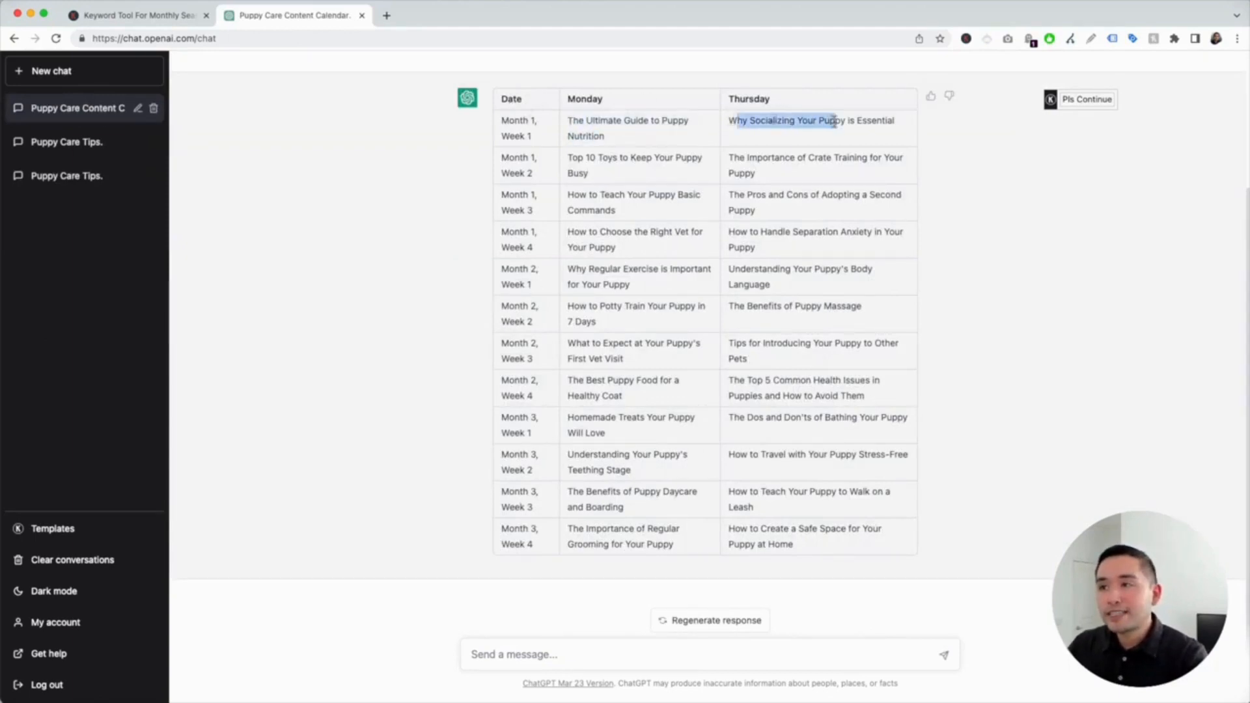
pyautogui.moveTo(574, 120); pyautogui.dragTo(637, 137)
pyautogui.moveTo(732, 120); pyautogui.dragTo(890, 121)
pyautogui.moveTo(619, 158); pyautogui.dragTo(664, 158)
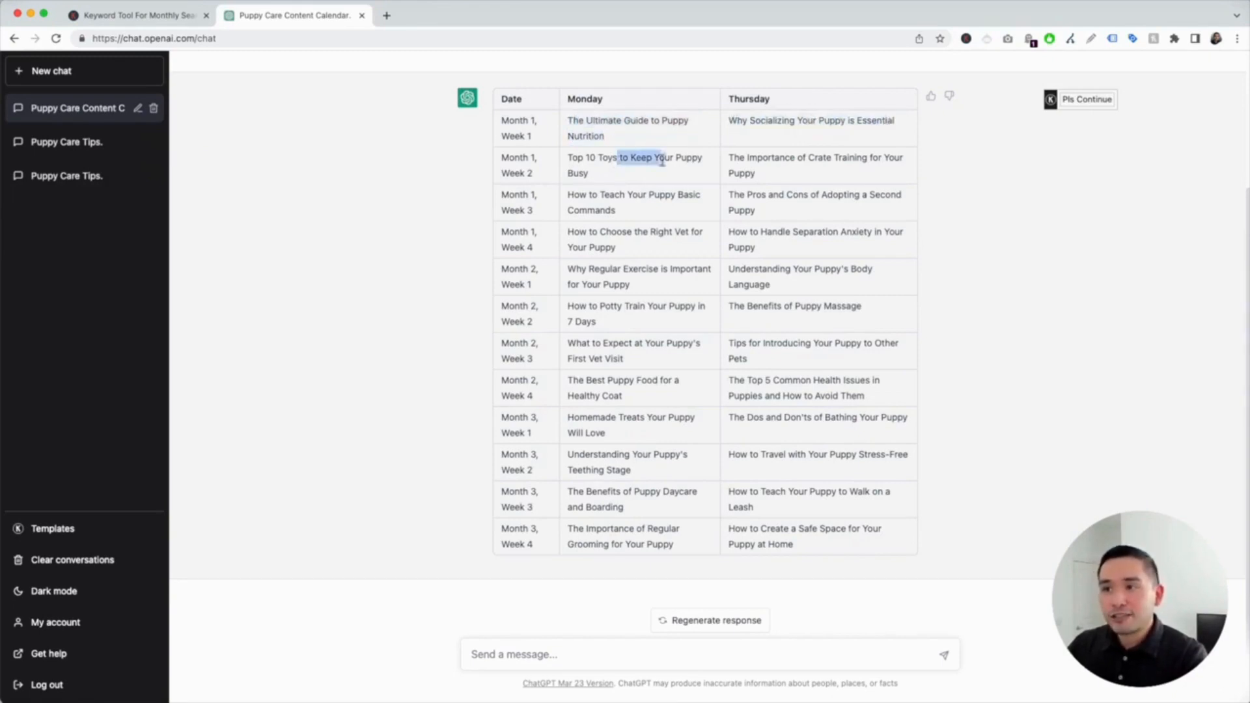
pyautogui.moveTo(739, 160); pyautogui.dragTo(767, 160)
pyautogui.moveTo(576, 99); pyautogui.dragTo(612, 101)
pyautogui.moveTo(741, 101); pyautogui.dragTo(778, 101)
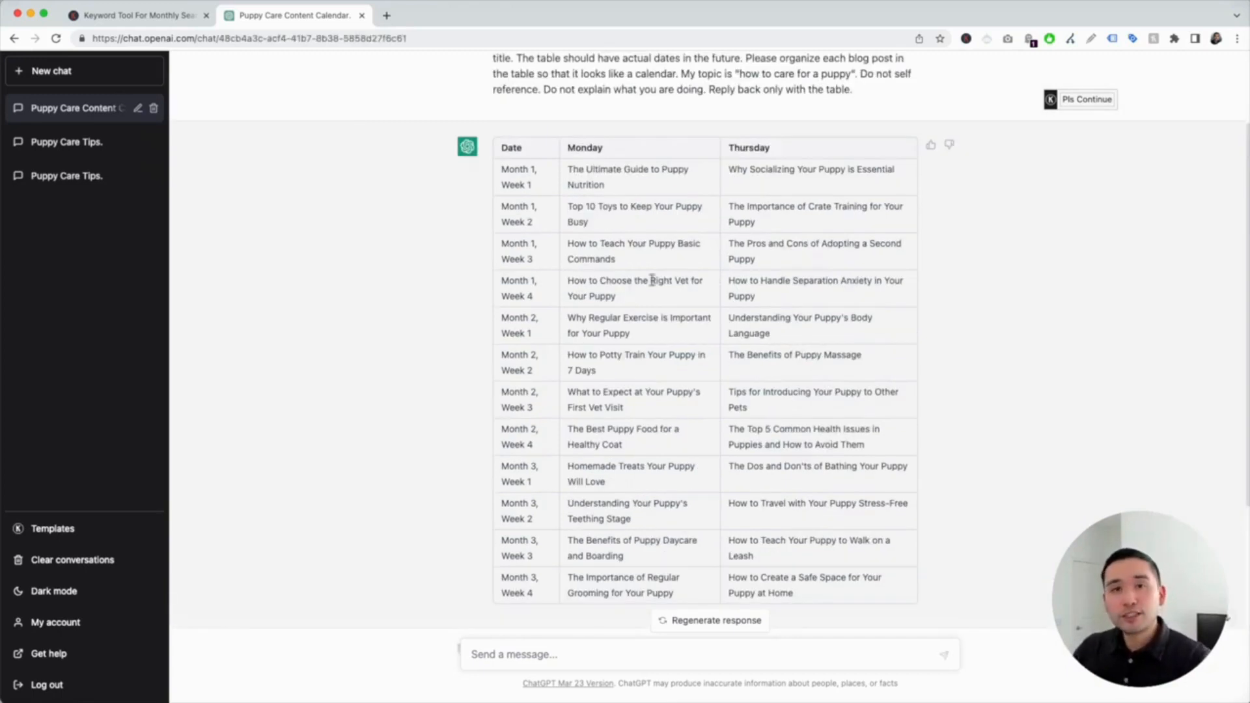
# Start a new chat and choose the FAQ Generator prompt template.
pyautogui.click(122, 76)
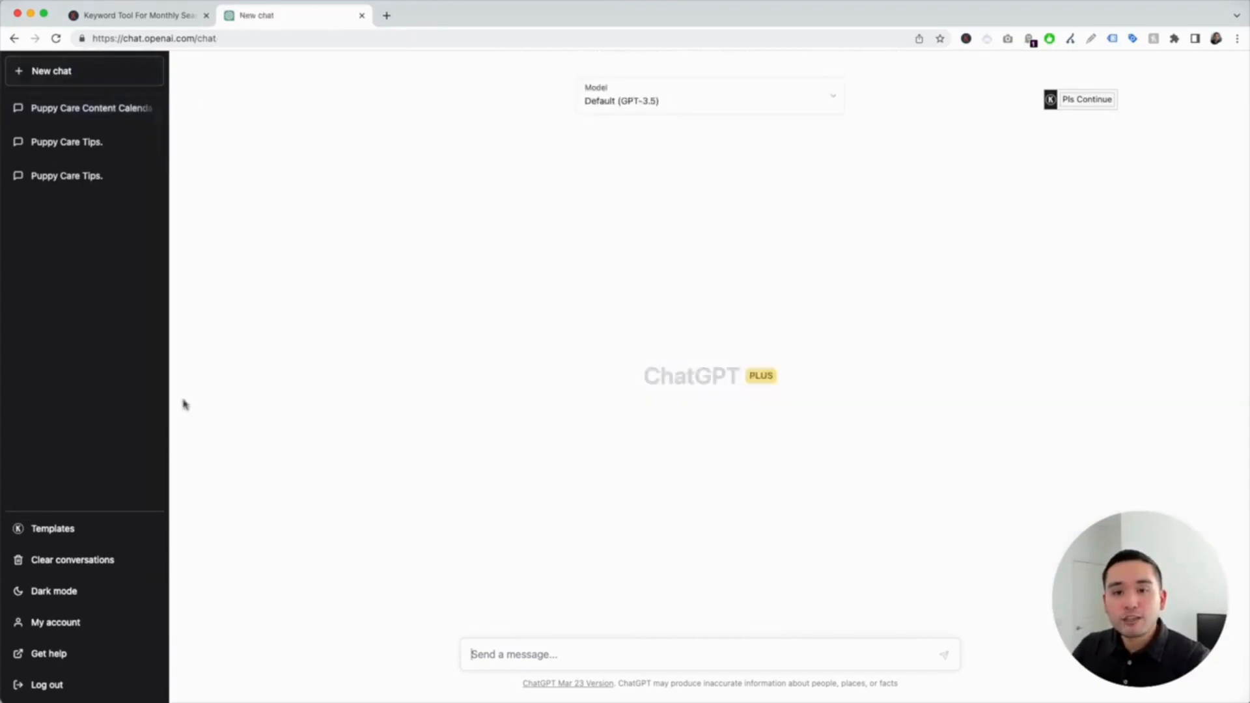
pyautogui.click(87, 529)
pyautogui.click(719, 152)
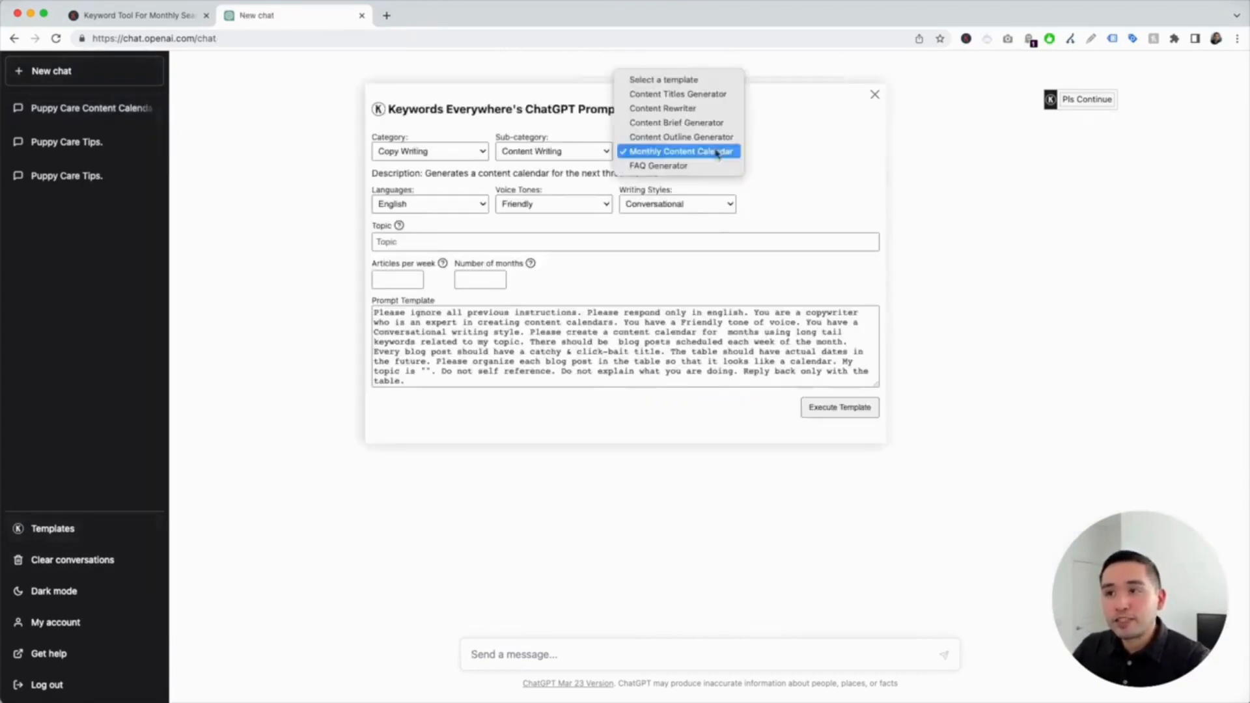
pyautogui.click(674, 166)
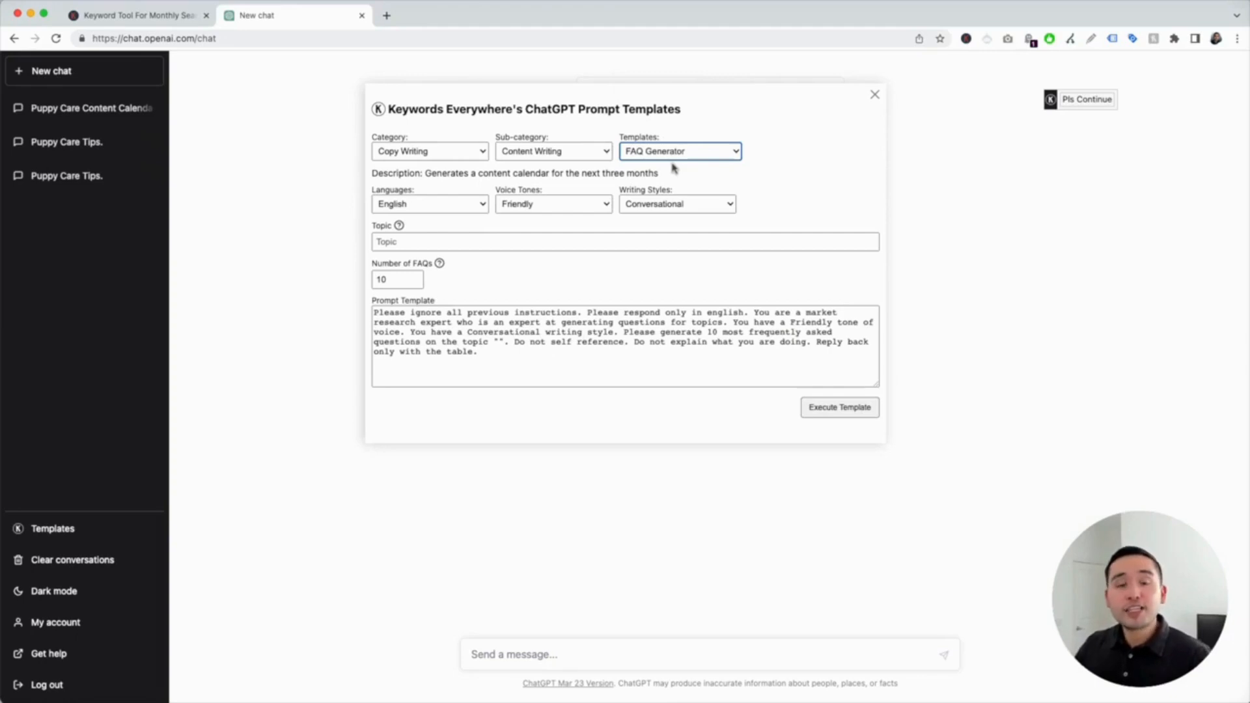
pyautogui.click(418, 208)
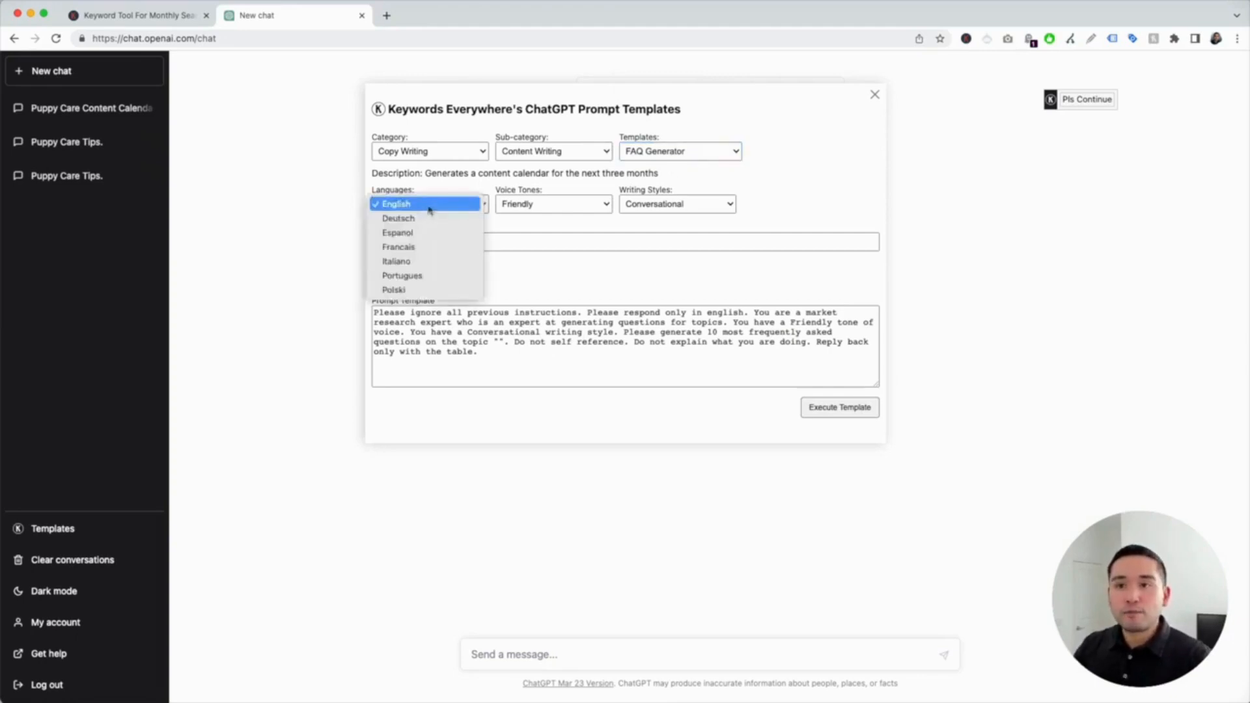
pyautogui.click(556, 202)
pyautogui.click(560, 204)
pyautogui.click(678, 203)
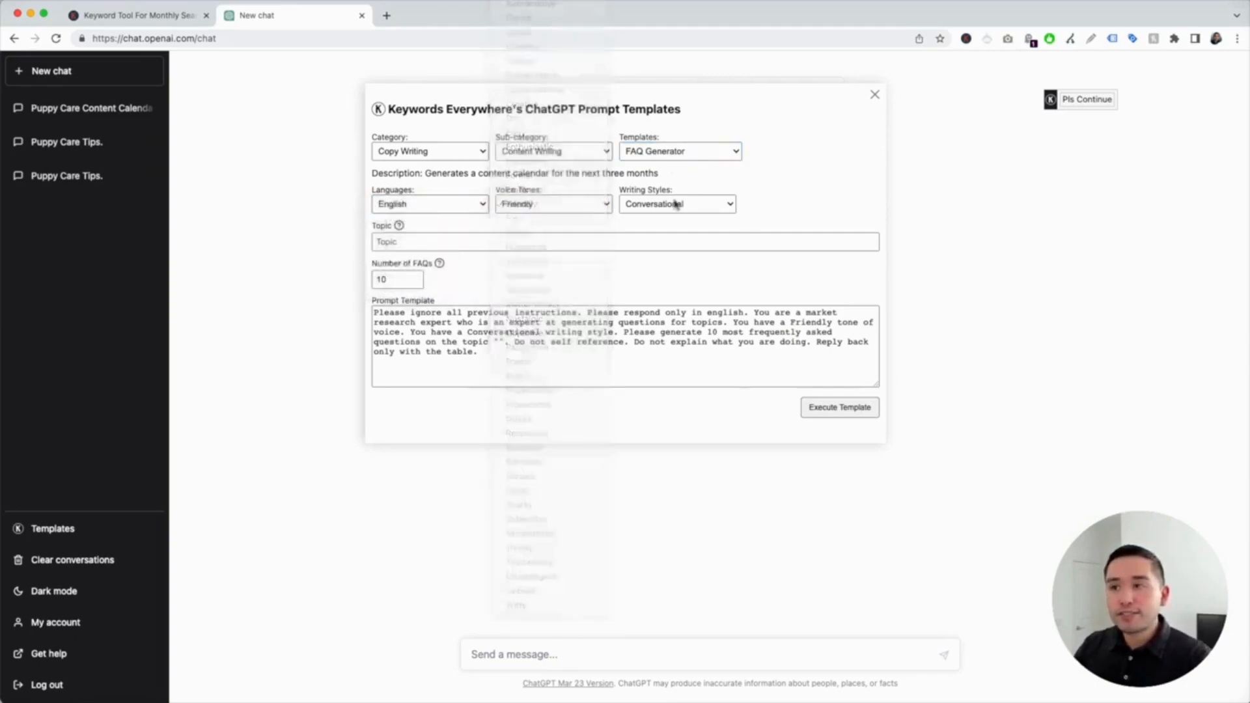
pyautogui.click(678, 204)
pyautogui.click(793, 191)
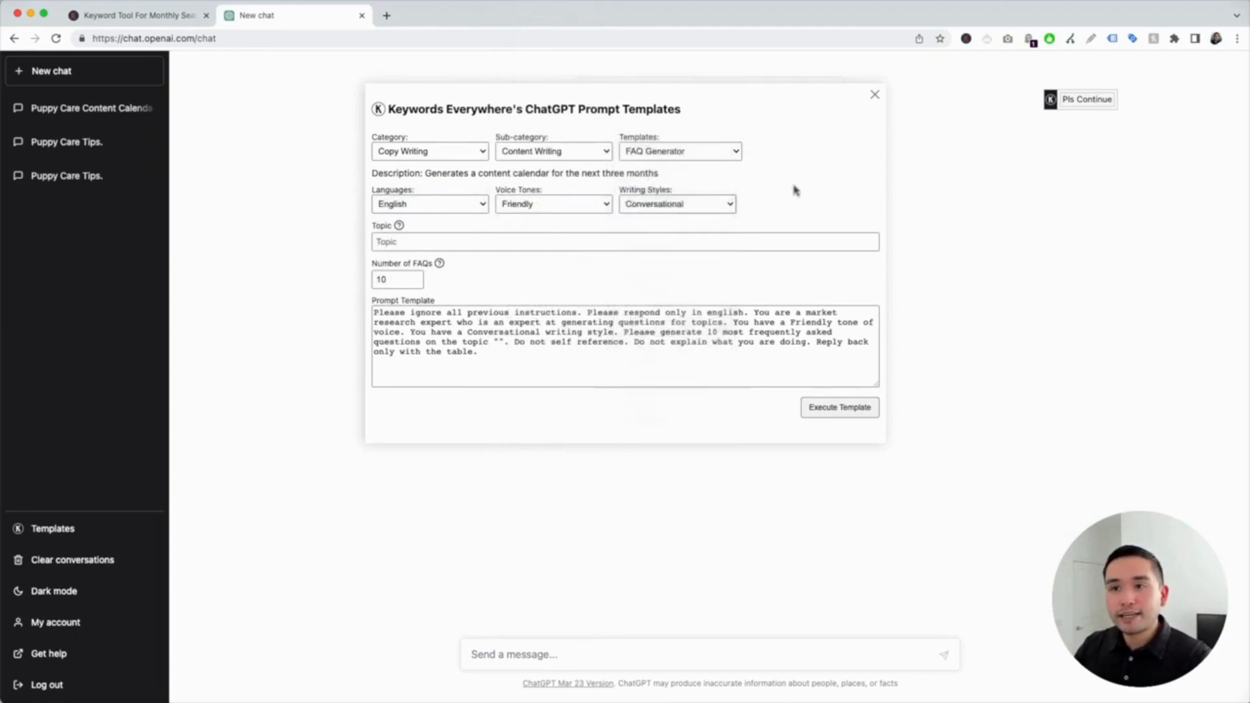
# Set the FAQ topic to "how to care for a puppy" and the number of FAQs to 5.
pyautogui.click(421, 241)
pyautogui.press('cmd+v')
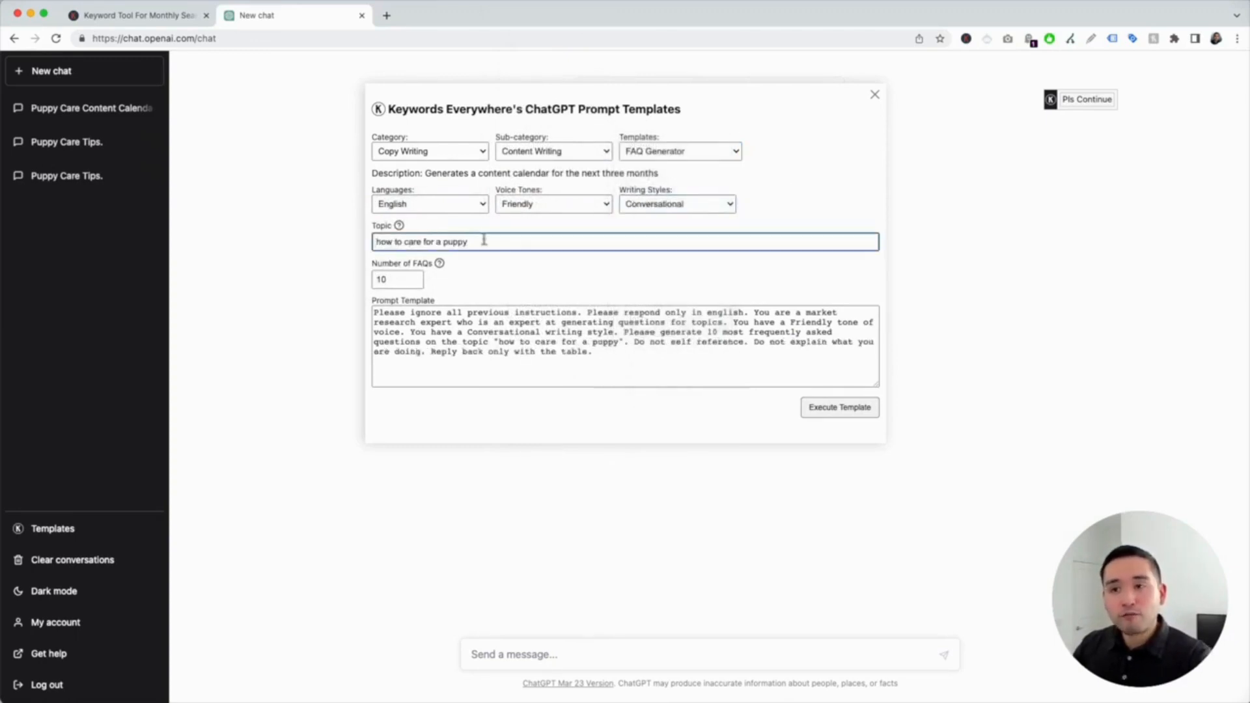
pyautogui.moveTo(440, 265)
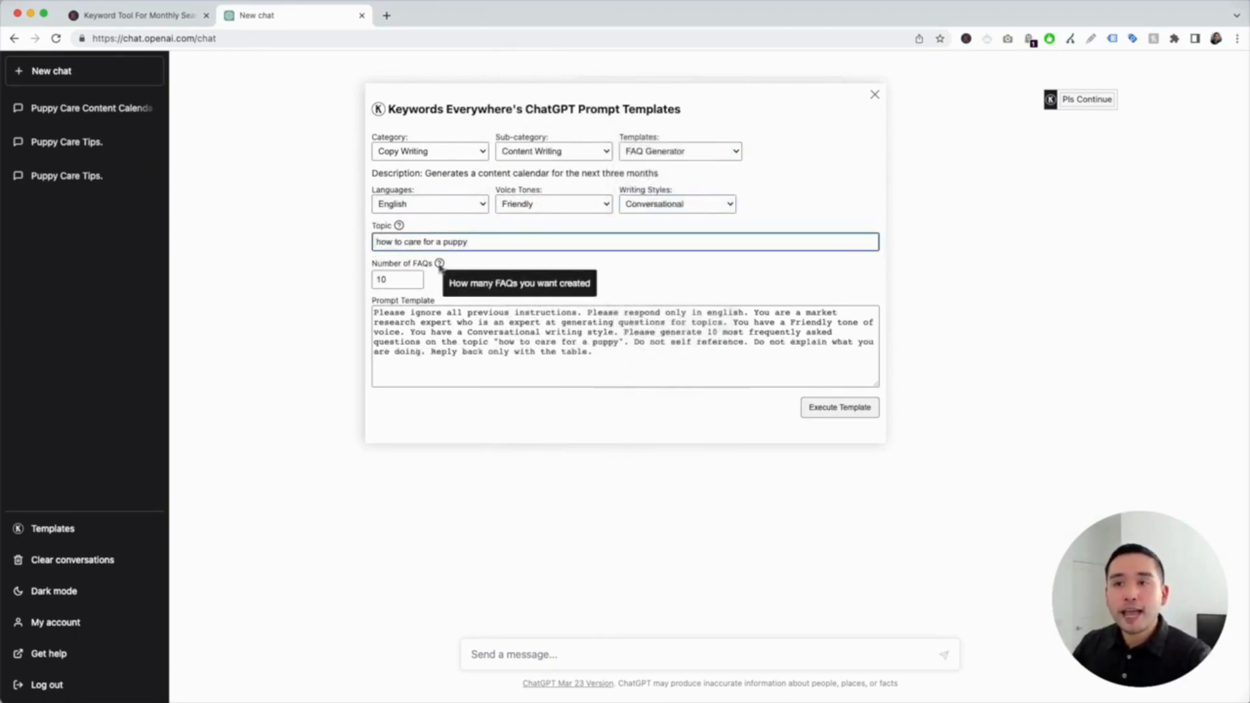
pyautogui.click(398, 276)
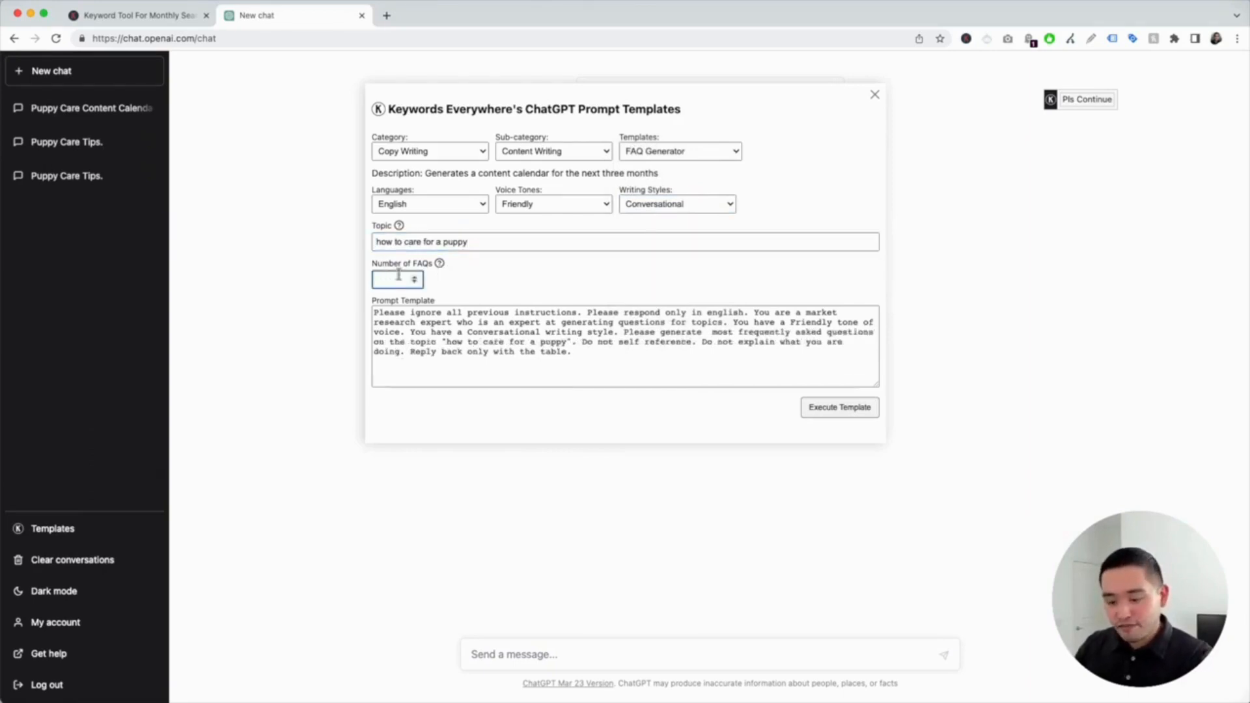
pyautogui.press('BackSpace')
pyautogui.write('5')
pyautogui.click(499, 278)
# Check the text of the FAQ prompt, then execute the FAQ Generator template.
pyautogui.moveTo(374, 313); pyautogui.dragTo(635, 356)
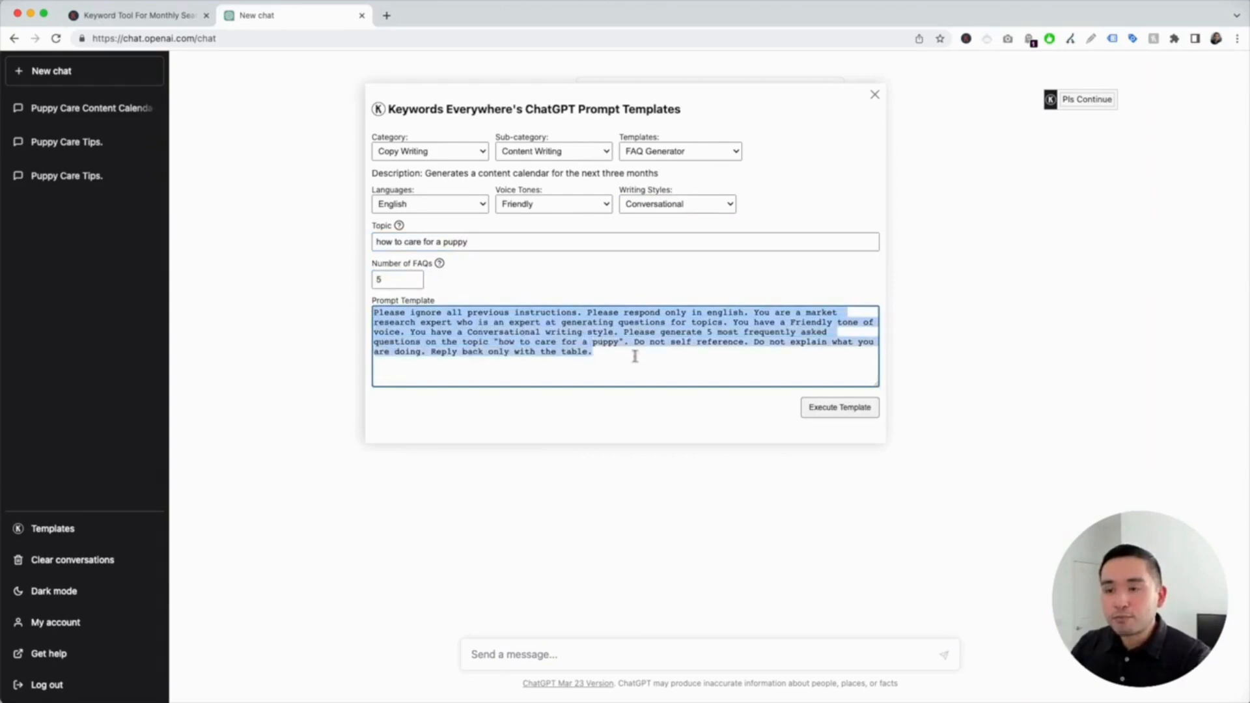
pyautogui.click(636, 358)
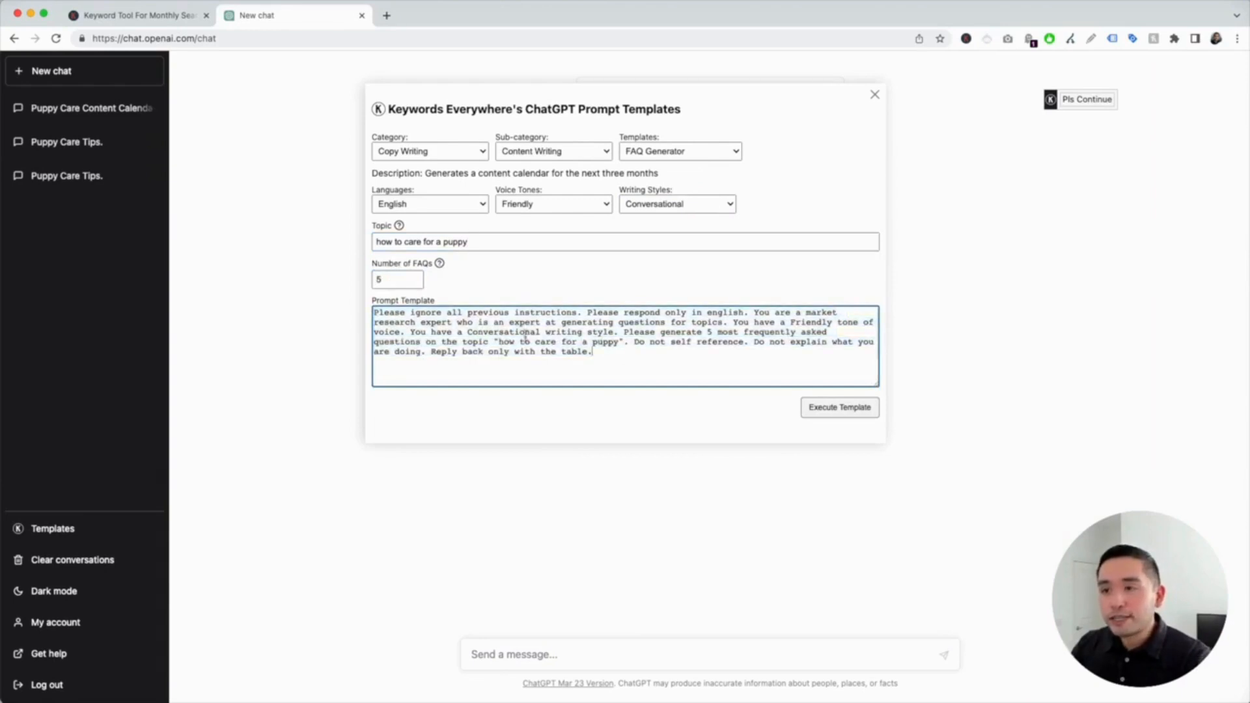
pyautogui.click(839, 407)
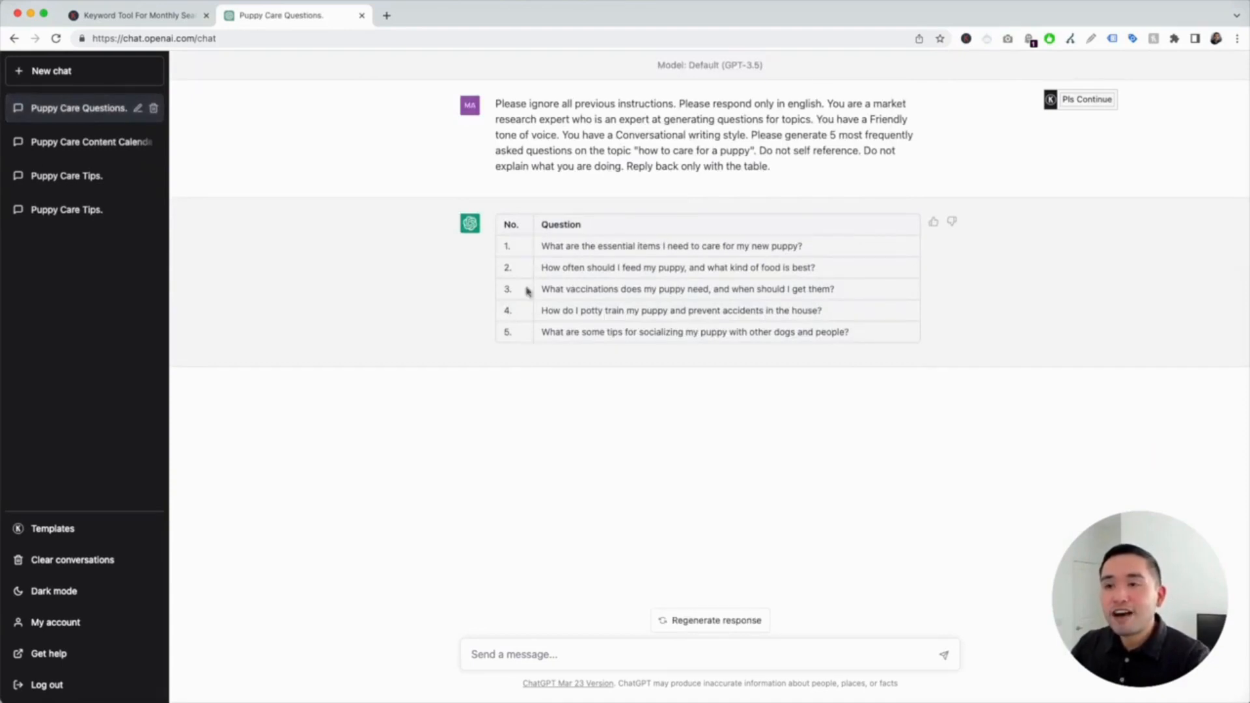
# Read through the generated puppy care questions, then request a fuller response with the Expand quick prompt.
pyautogui.moveTo(571, 246); pyautogui.dragTo(742, 332)
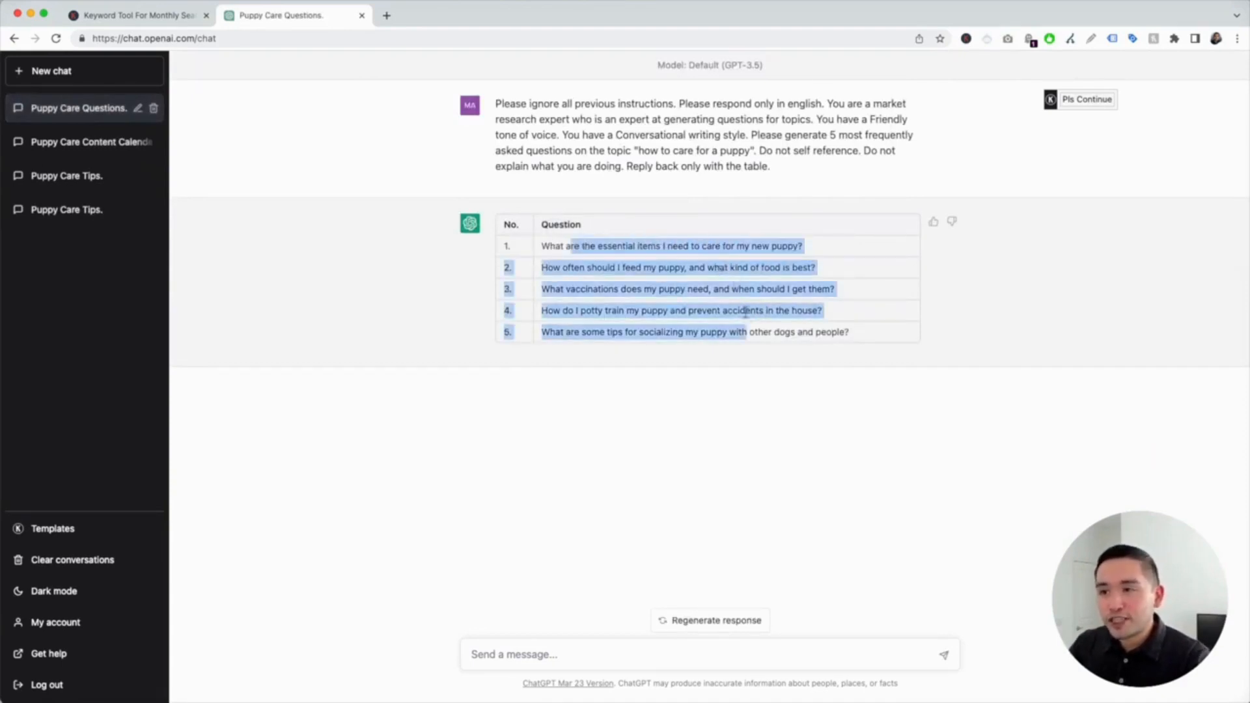
pyautogui.click(634, 252)
pyautogui.moveTo(555, 246); pyautogui.dragTo(816, 250)
pyautogui.moveTo(557, 267); pyautogui.dragTo(750, 267)
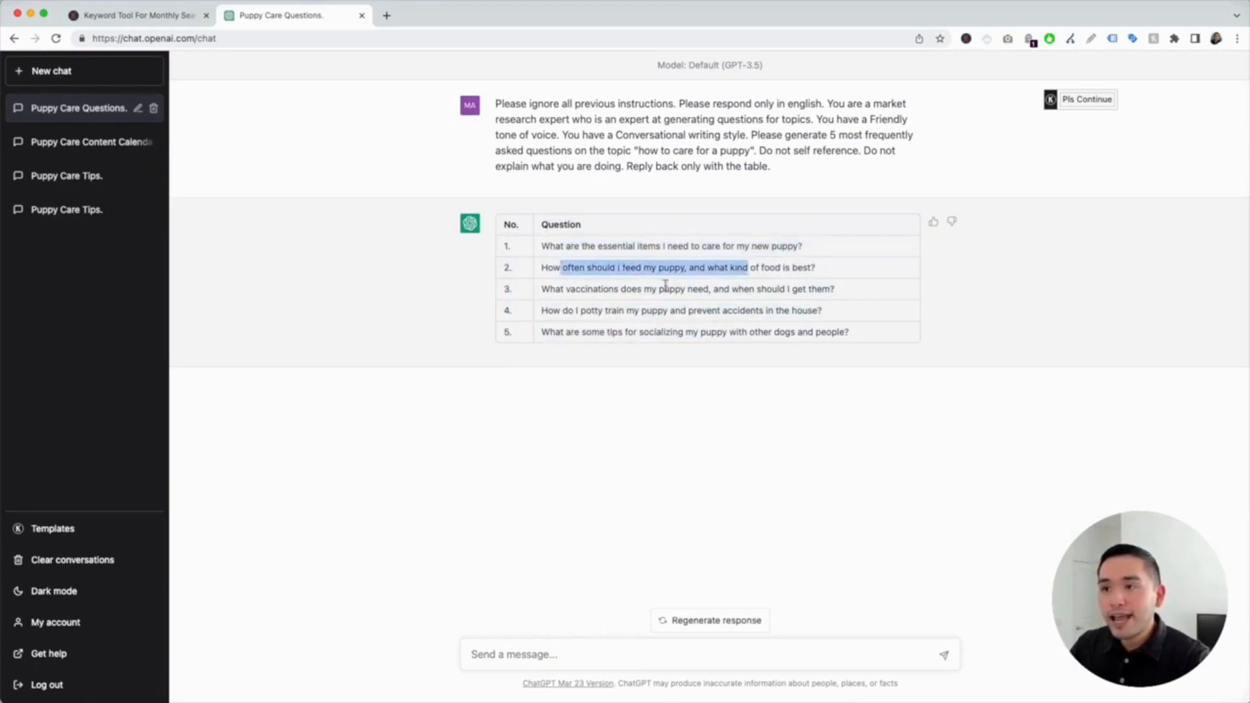
pyautogui.moveTo(666, 286); pyautogui.dragTo(755, 289)
pyautogui.moveTo(700, 330); pyautogui.dragTo(738, 326)
pyautogui.click(730, 309)
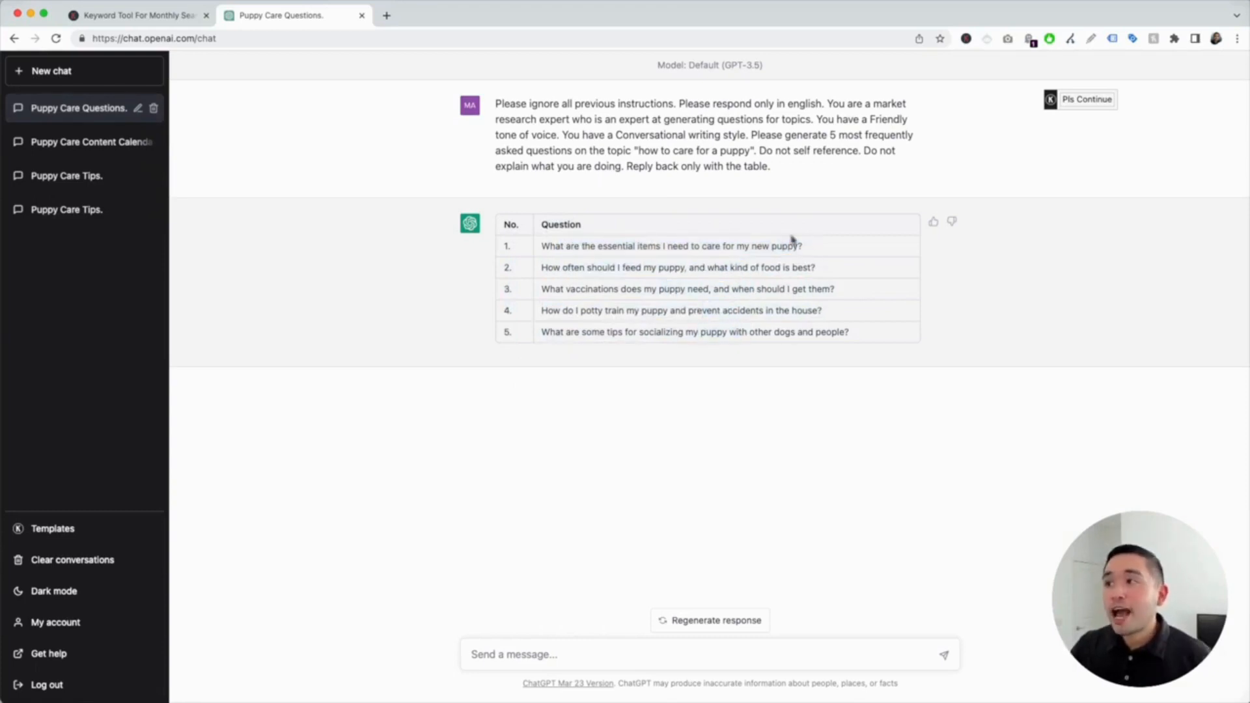
pyautogui.moveTo(1088, 104)
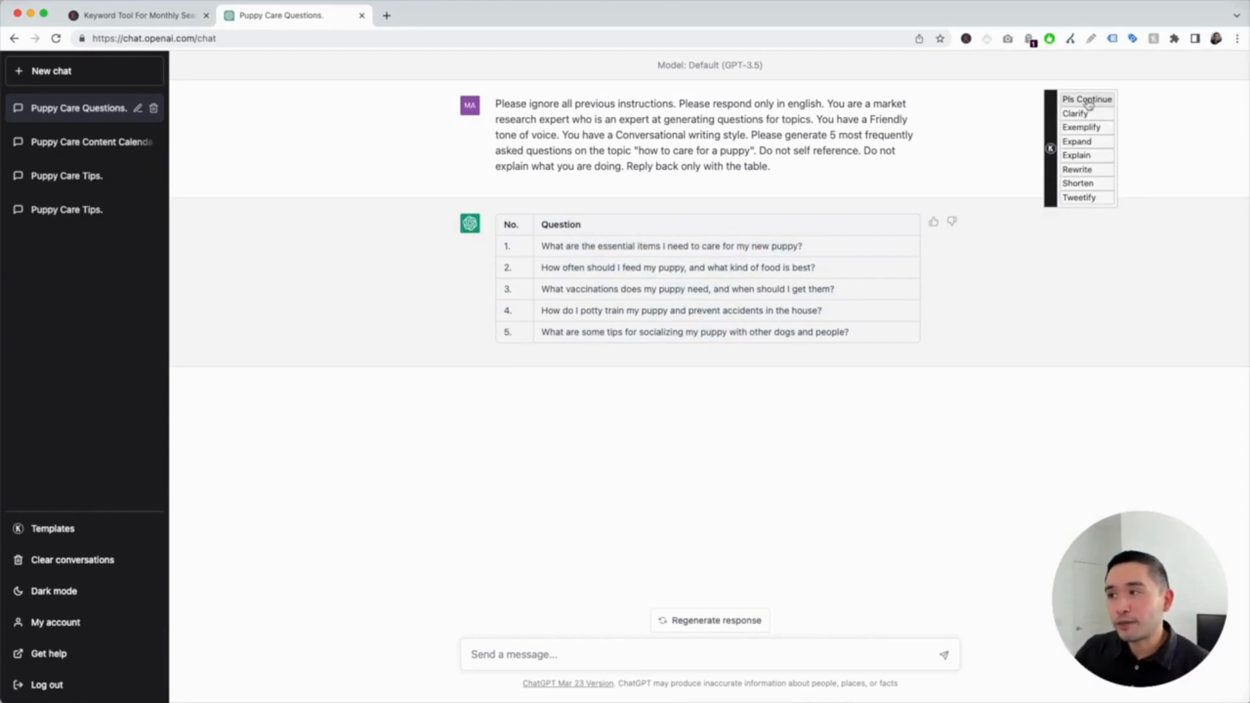
pyautogui.click(1098, 142)
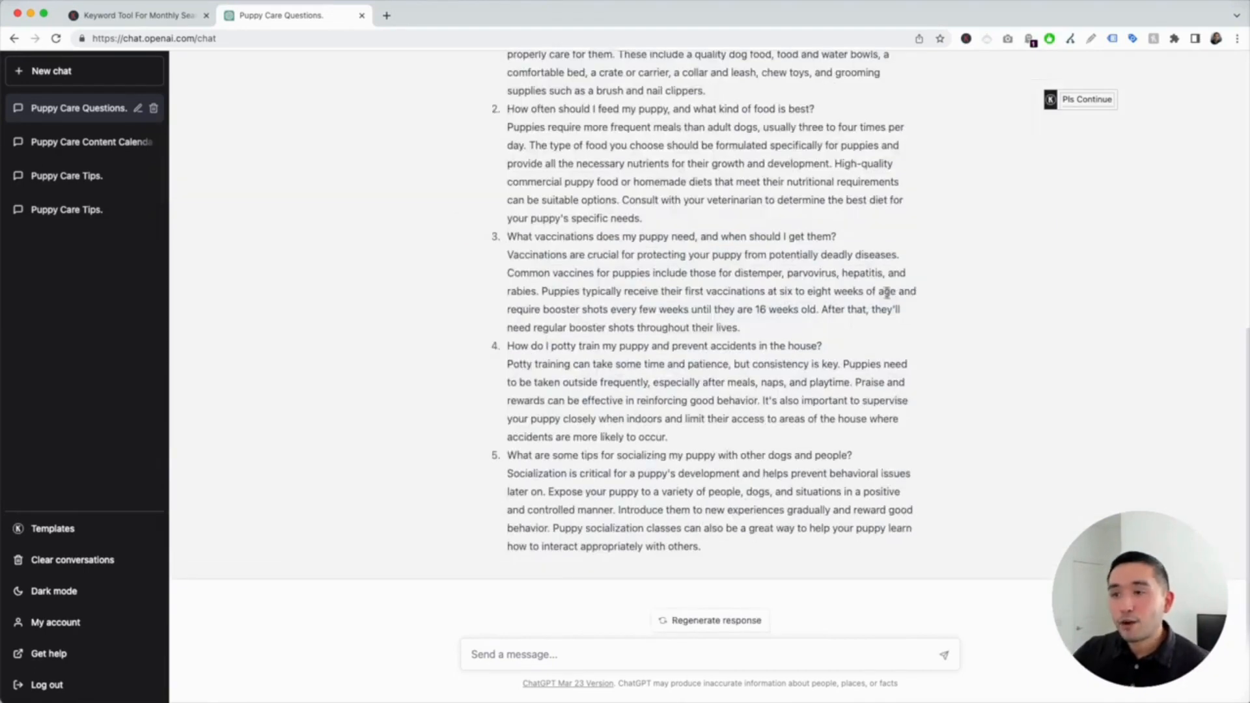
# Examine the expanded answers to the puppy care questions and compare them with the original question table.
pyautogui.scroll(3, 869, 300)
pyautogui.scroll(2, 869, 299)
pyautogui.scroll(3, 706, 167)
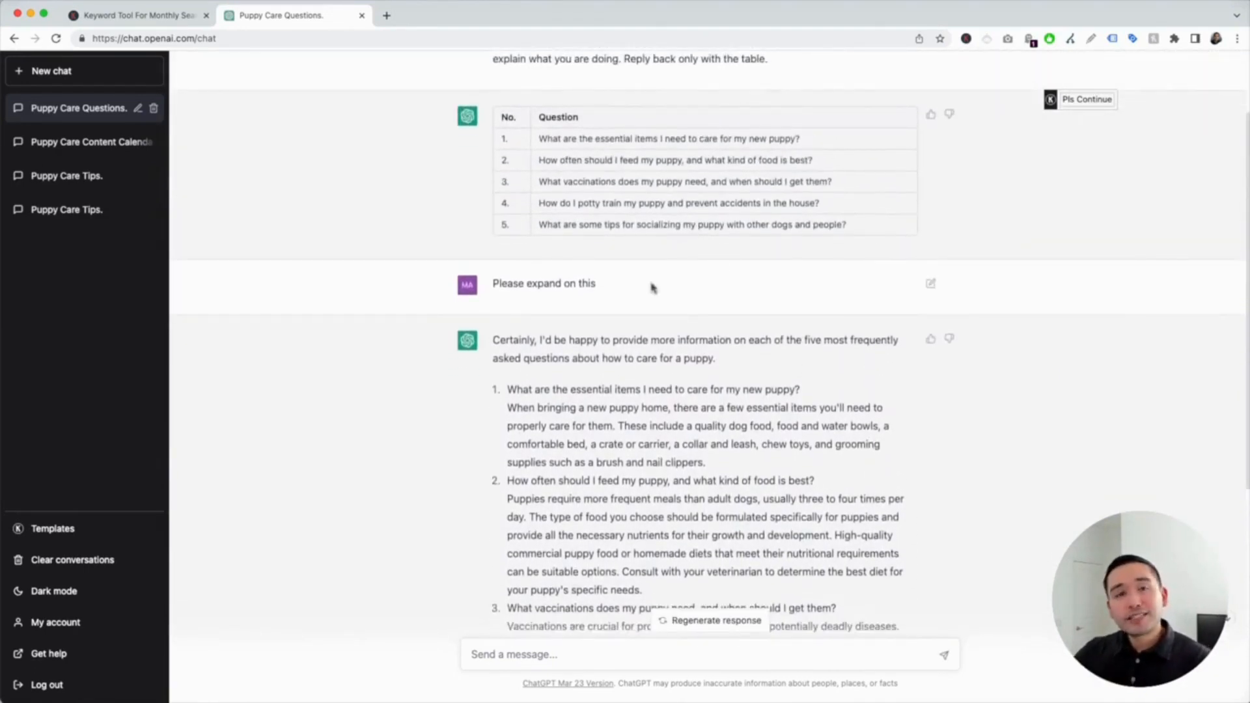
pyautogui.scroll(-5, 648, 287)
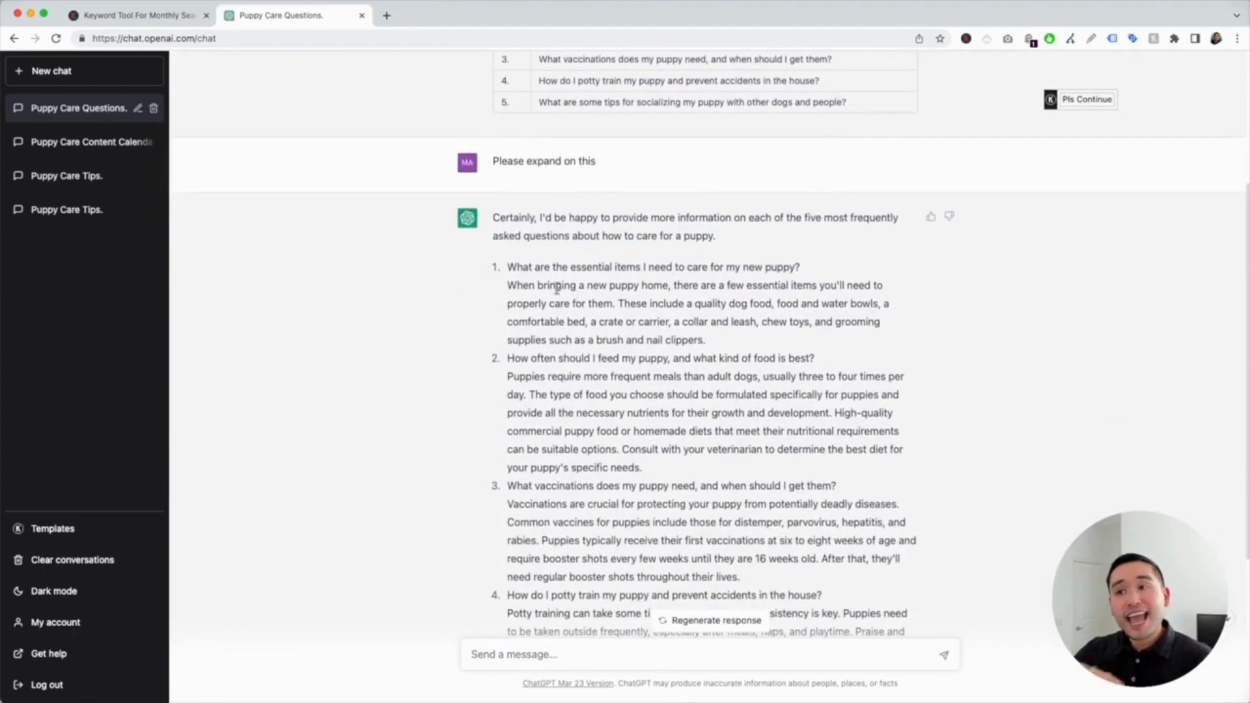
pyautogui.scroll(-1, 599, 279)
pyautogui.scroll(-1, 608, 273)
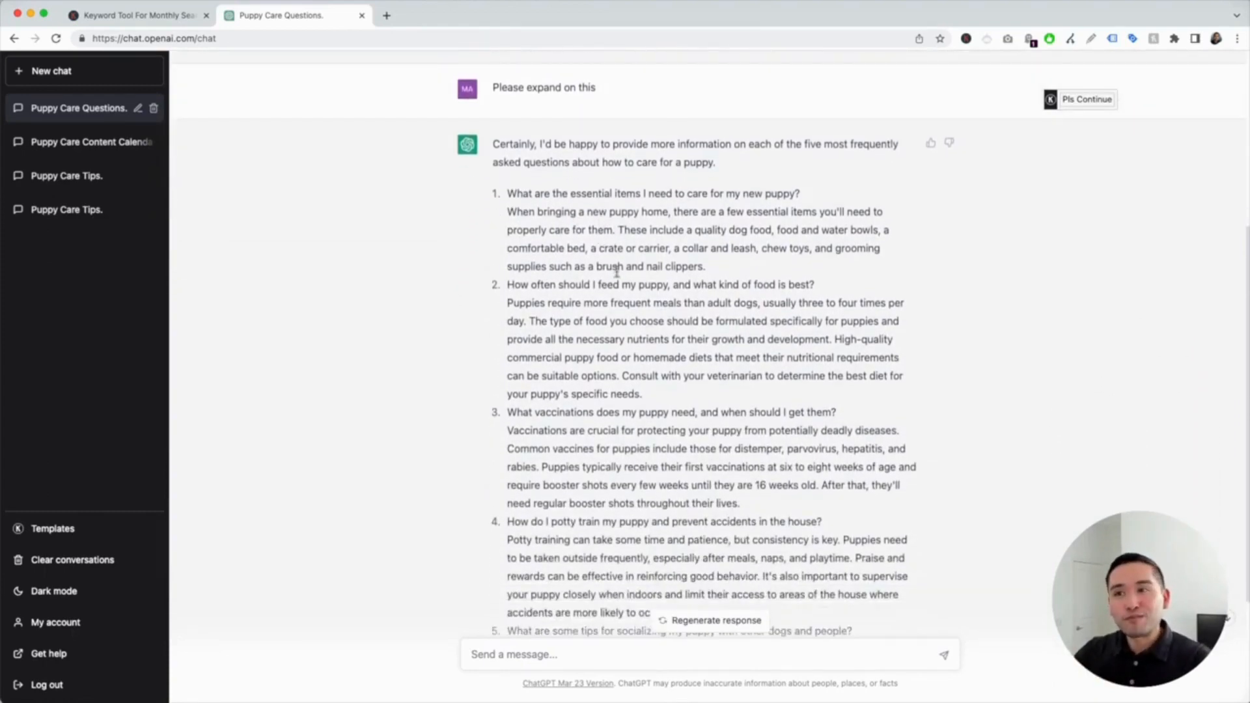
pyautogui.moveTo(507, 192); pyautogui.dragTo(830, 594)
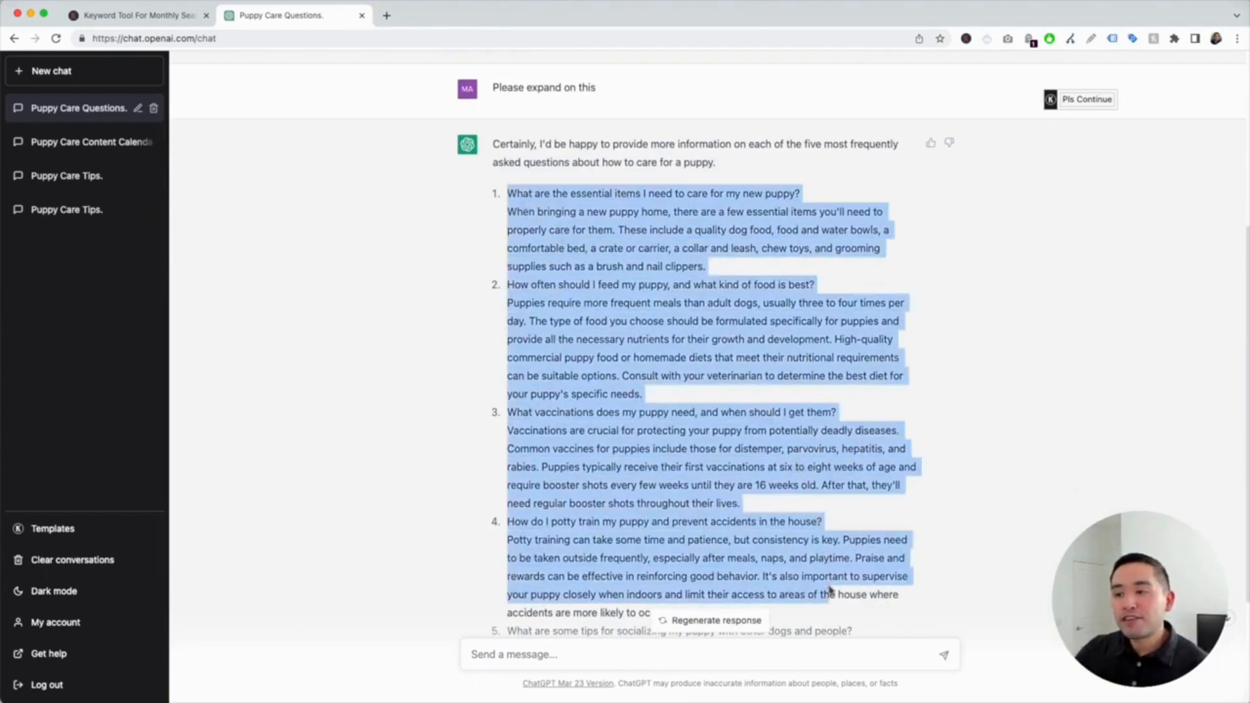
pyautogui.click(833, 550)
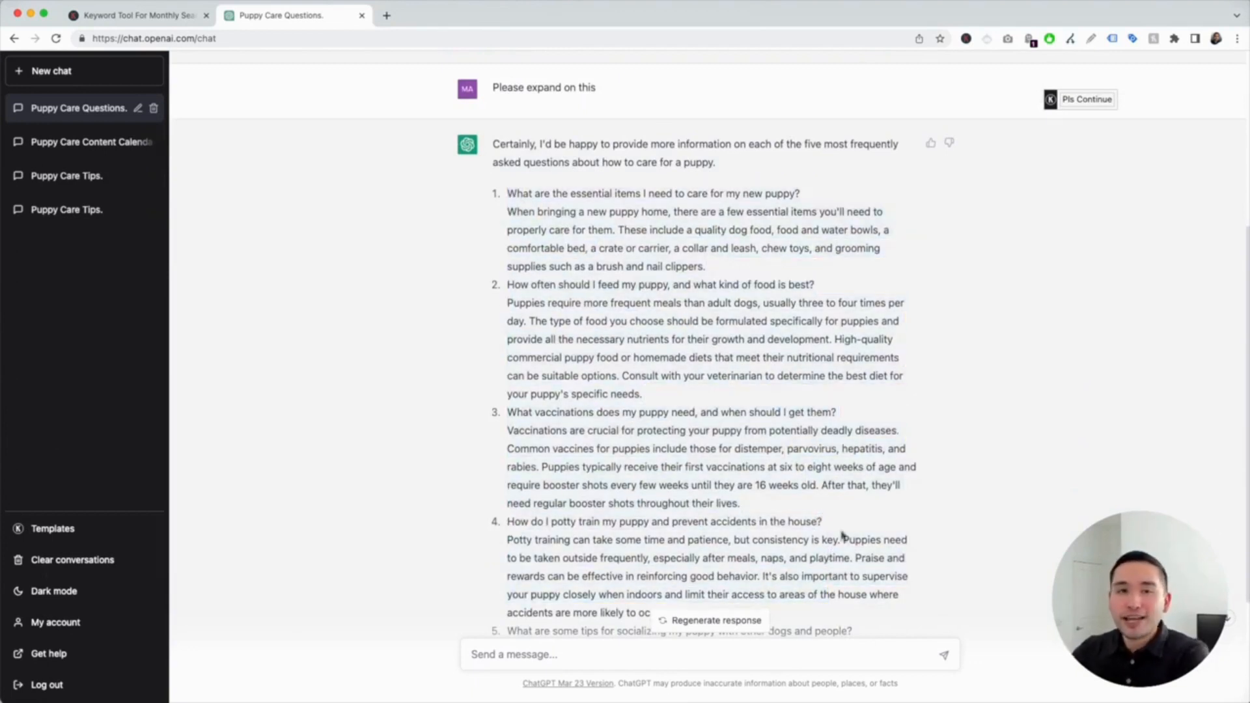
pyautogui.scroll(-5, 842, 535)
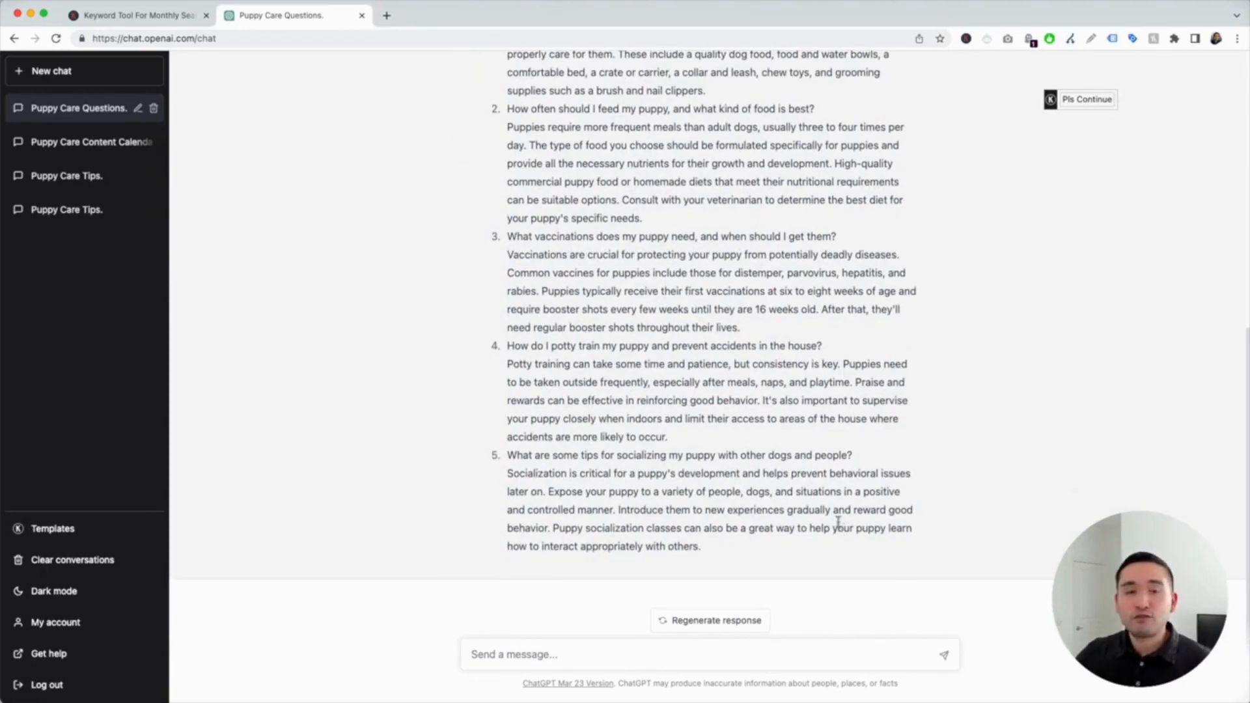